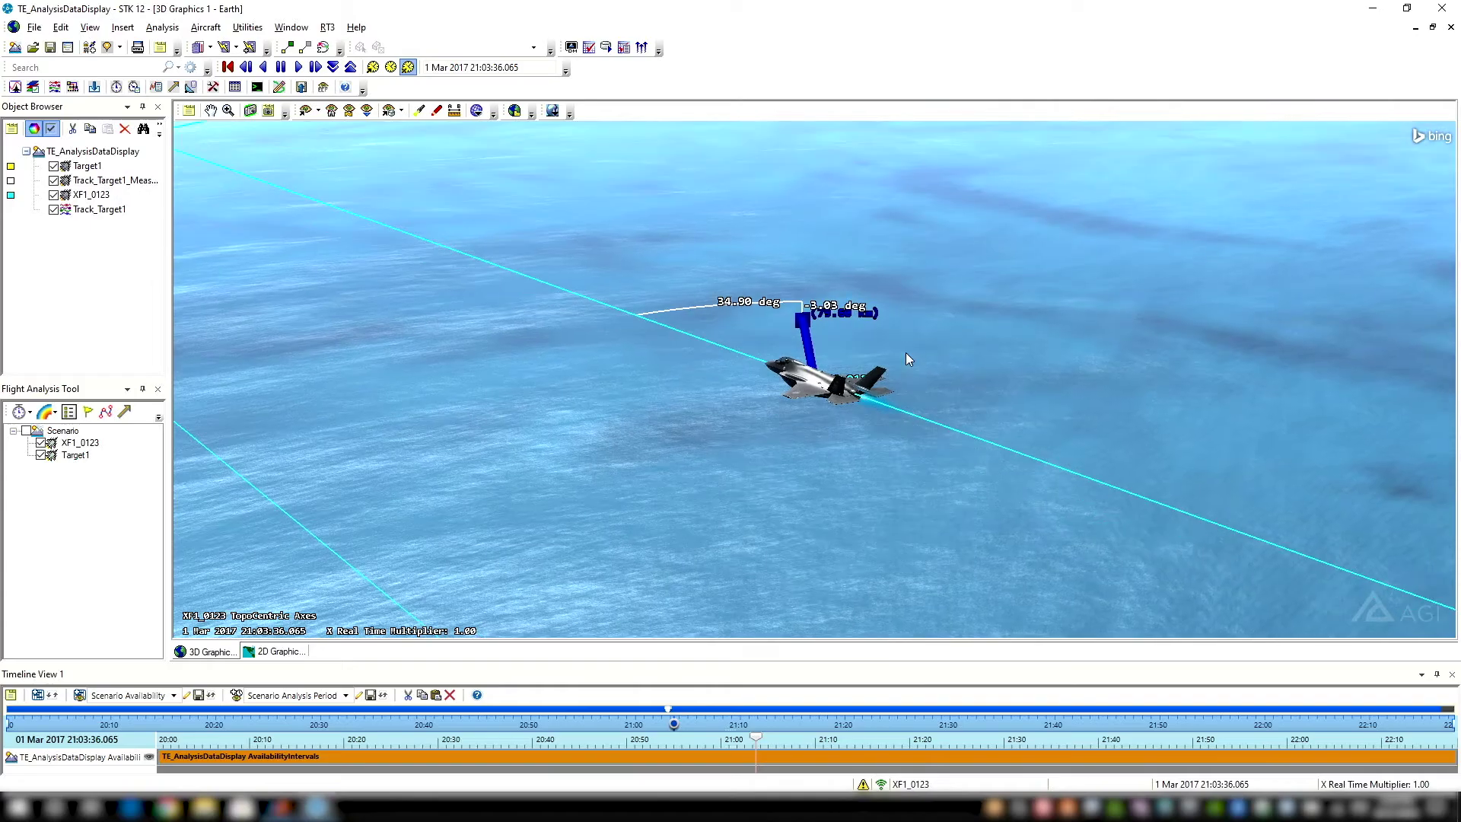
# Orbit the 3D Graphics view around the aircraft
pyautogui.moveTo(910, 349); pyautogui.dragTo(907, 378)
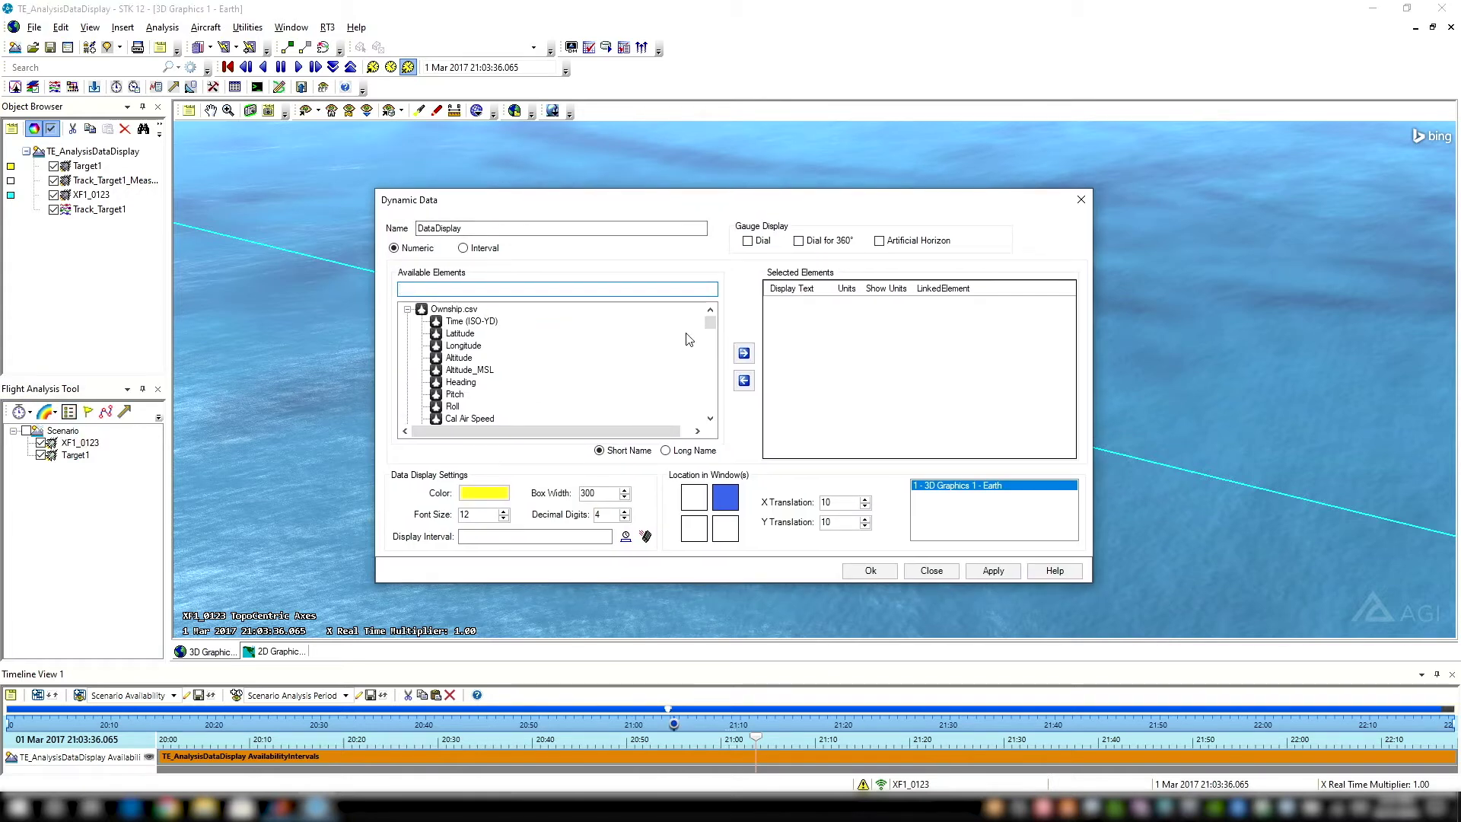
# Move the Dynamic Data dialog aside and close it without changes
pyautogui.moveTo(718, 205); pyautogui.dragTo(732, 210)
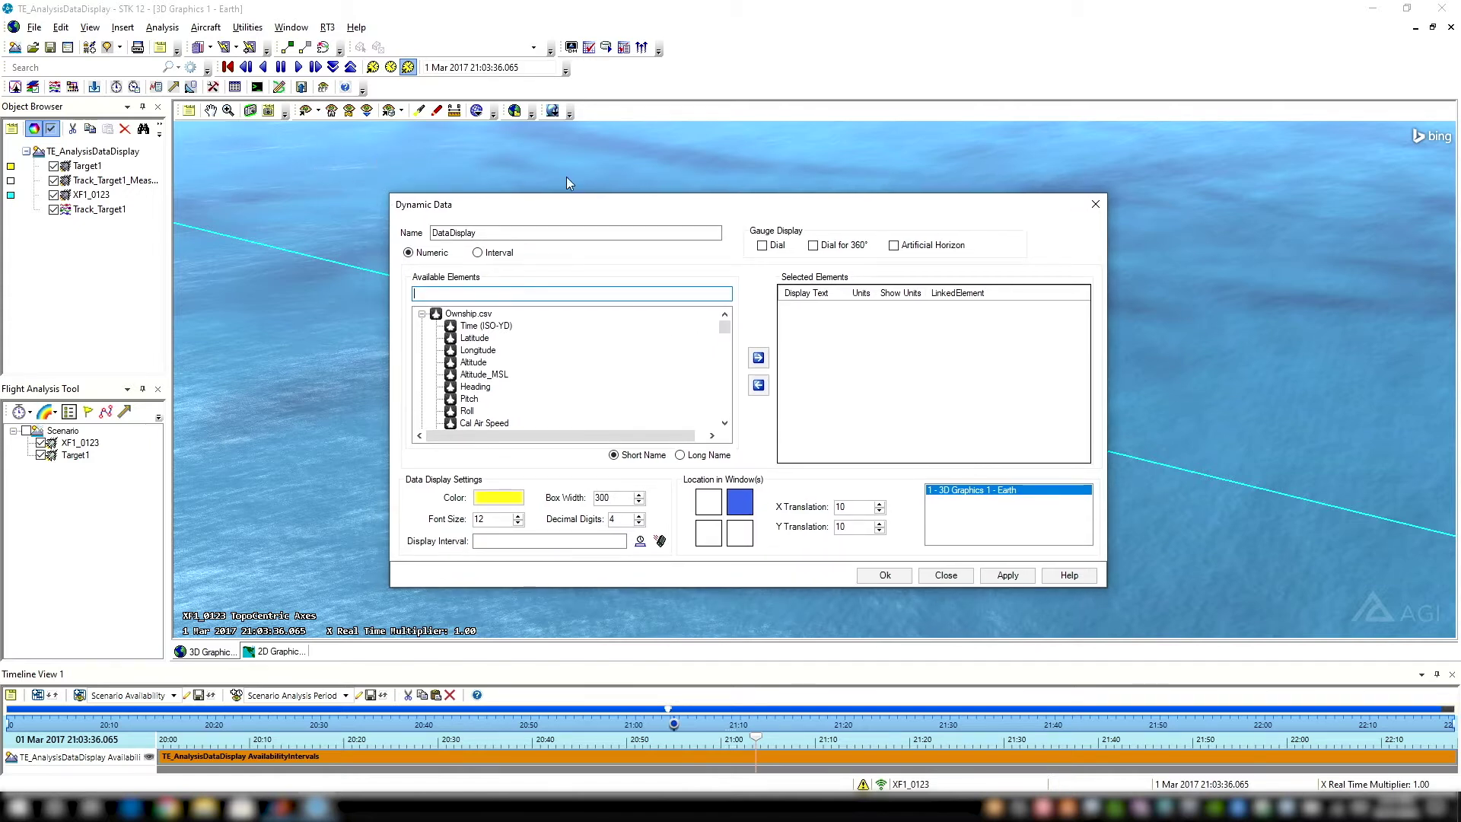
pyautogui.moveTo(699, 205); pyautogui.dragTo(682, 197)
pyautogui.click(928, 565)
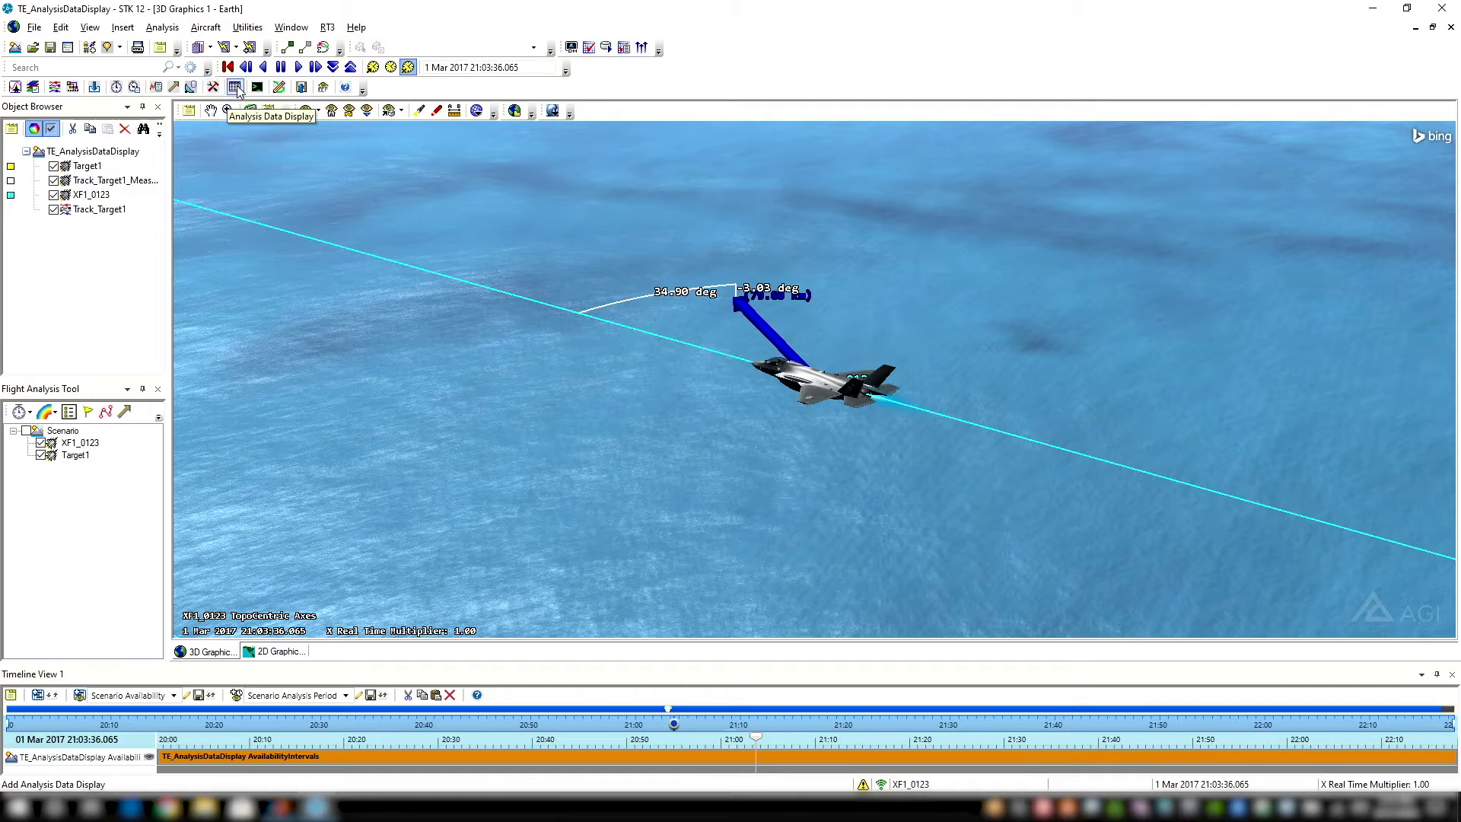
# Open the Analysis Data Display manager, select aircraft XF1_0123, and start a new display
pyautogui.click(237, 88)
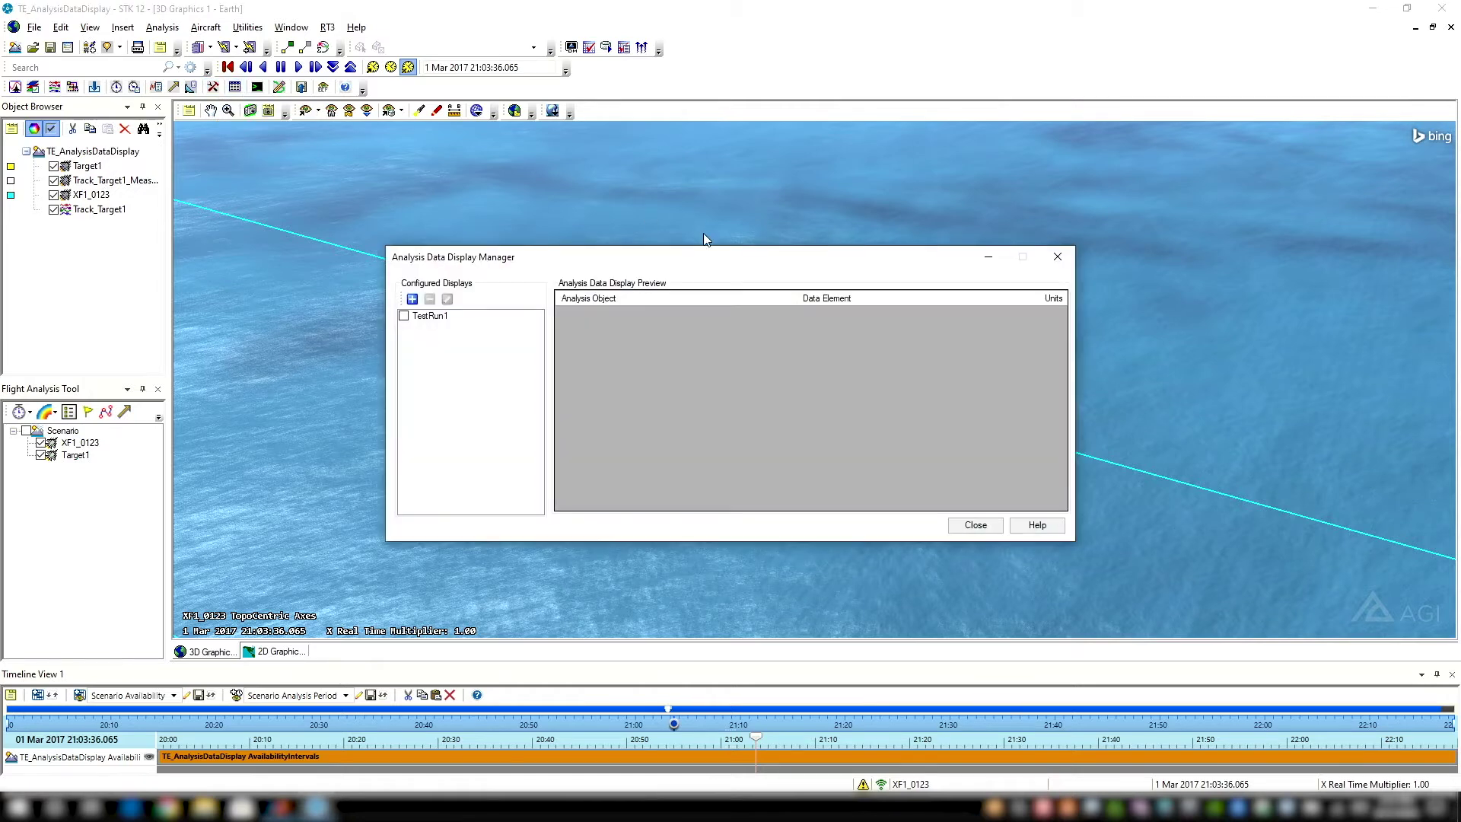
pyautogui.moveTo(726, 264); pyautogui.dragTo(770, 325)
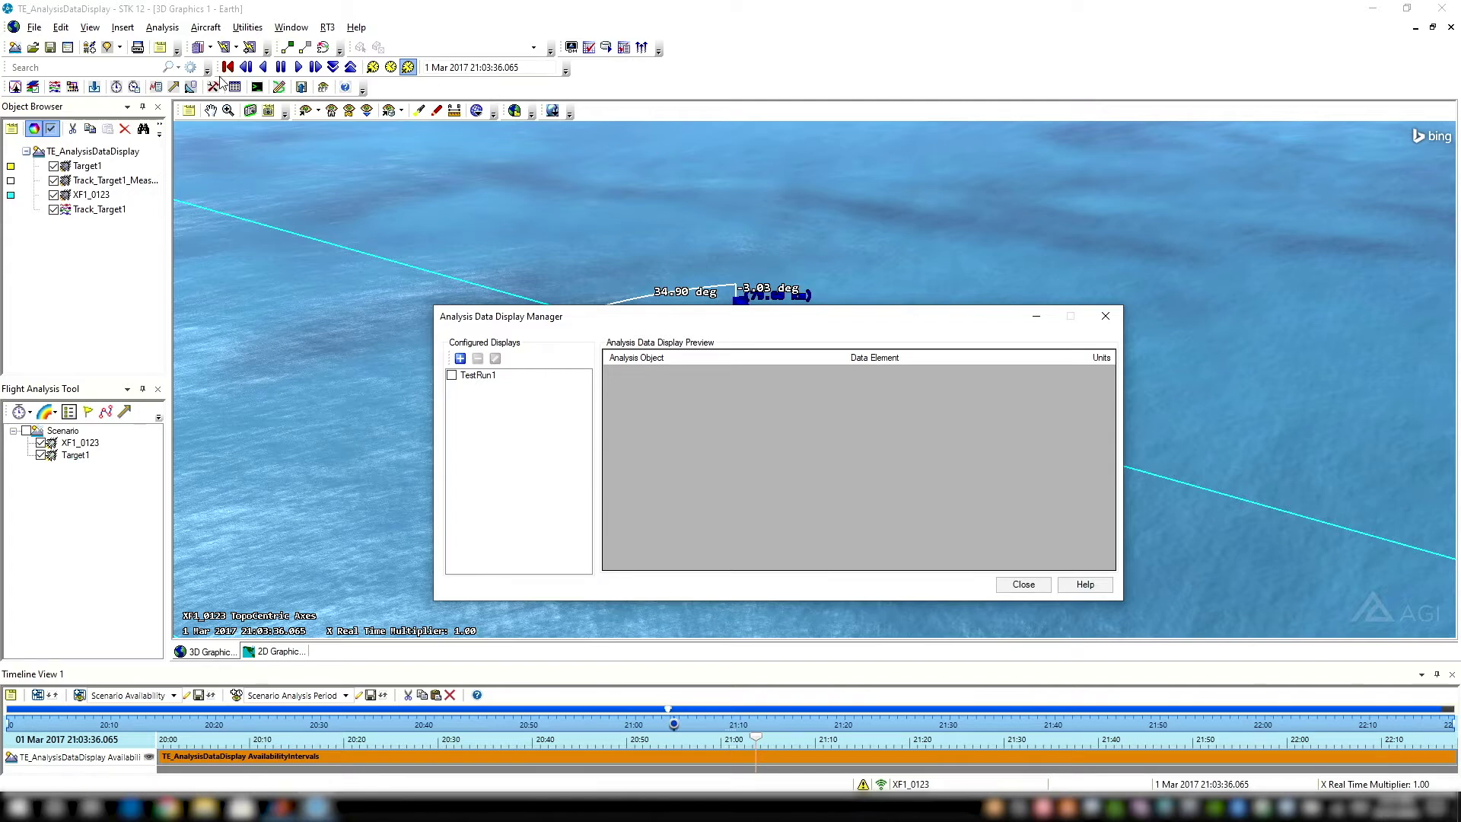
pyautogui.click(80, 442)
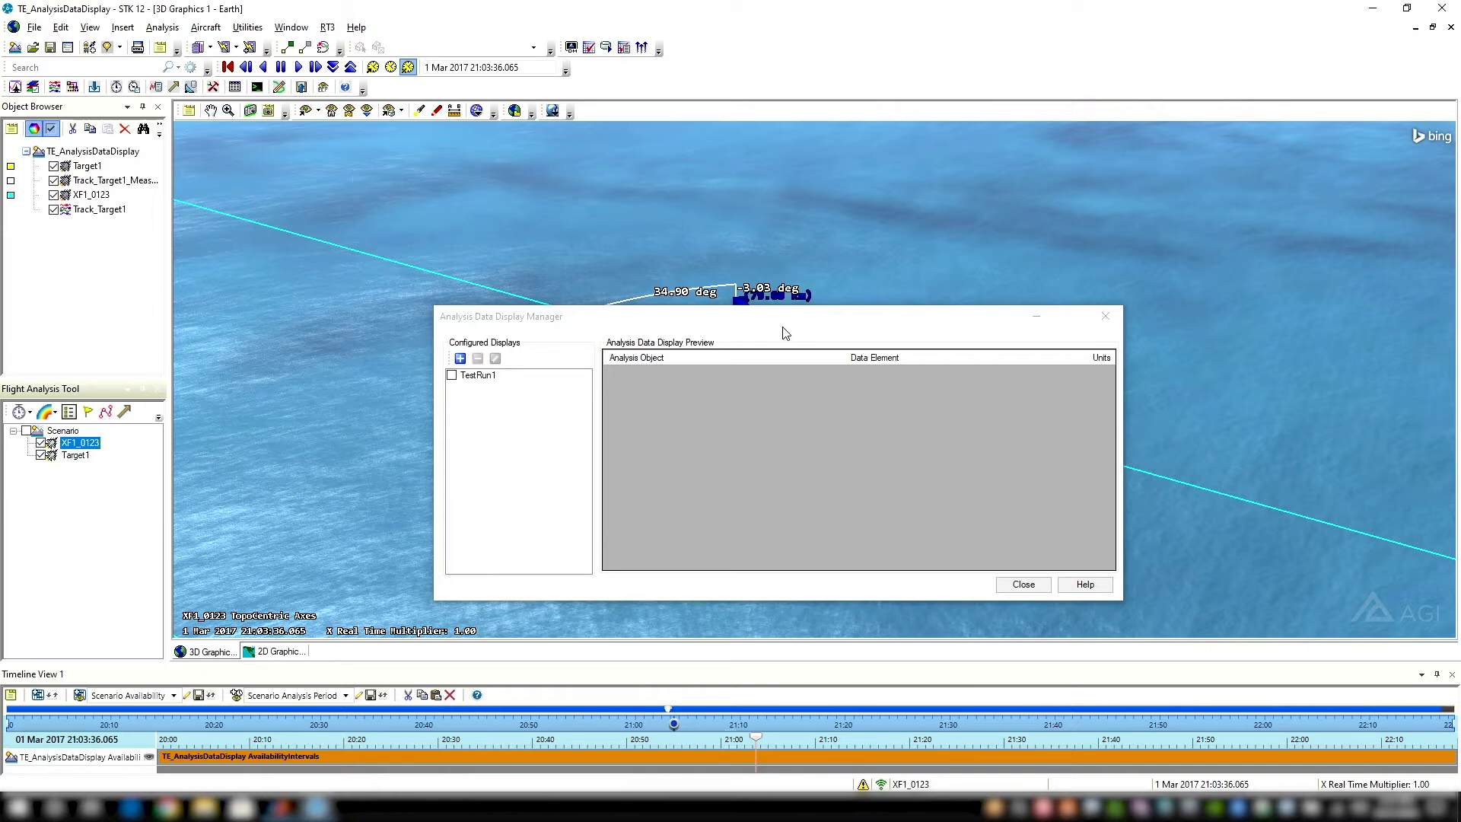
pyautogui.moveTo(786, 333); pyautogui.dragTo(783, 287)
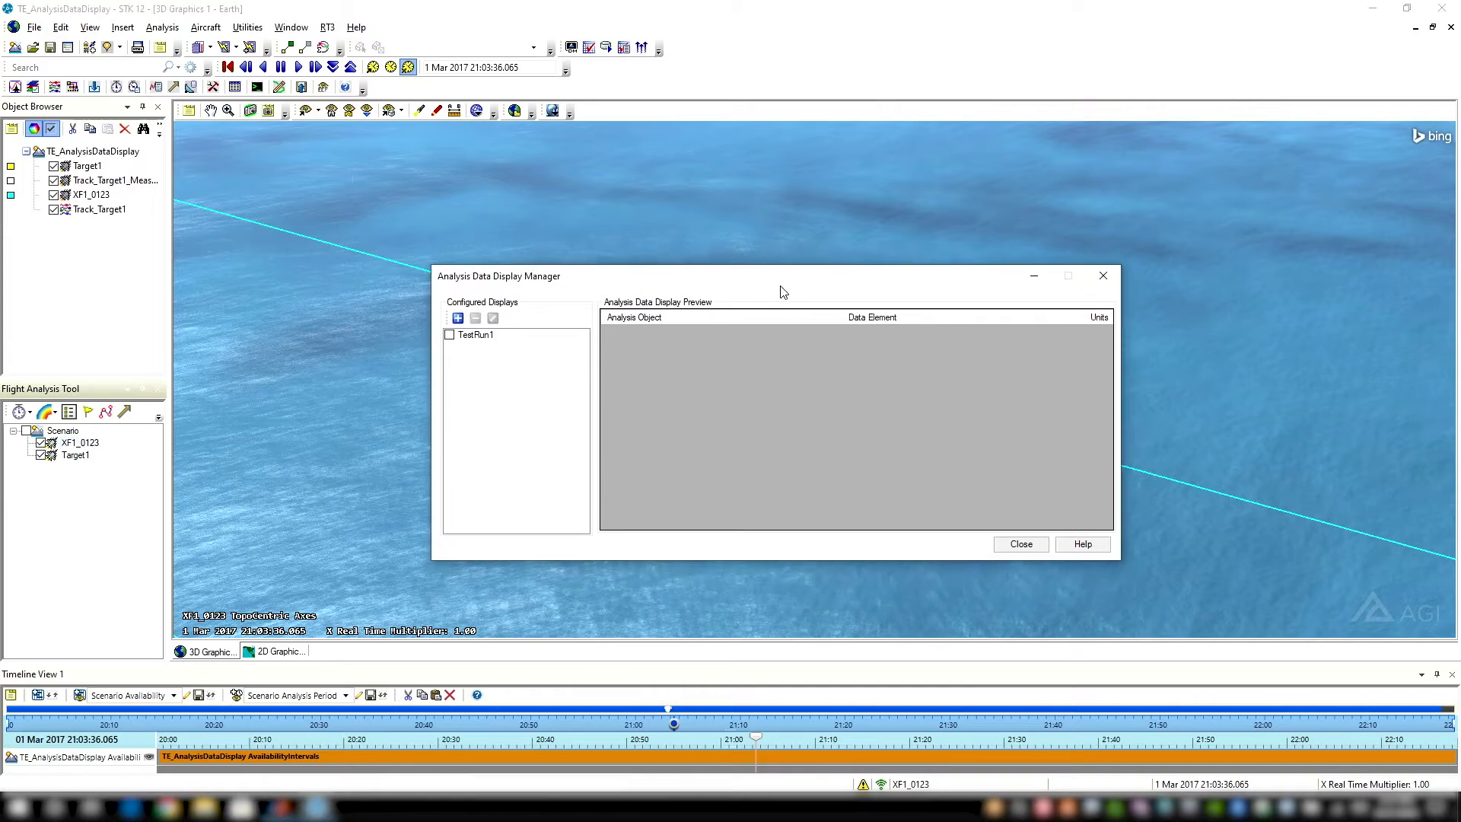
pyautogui.click(456, 312)
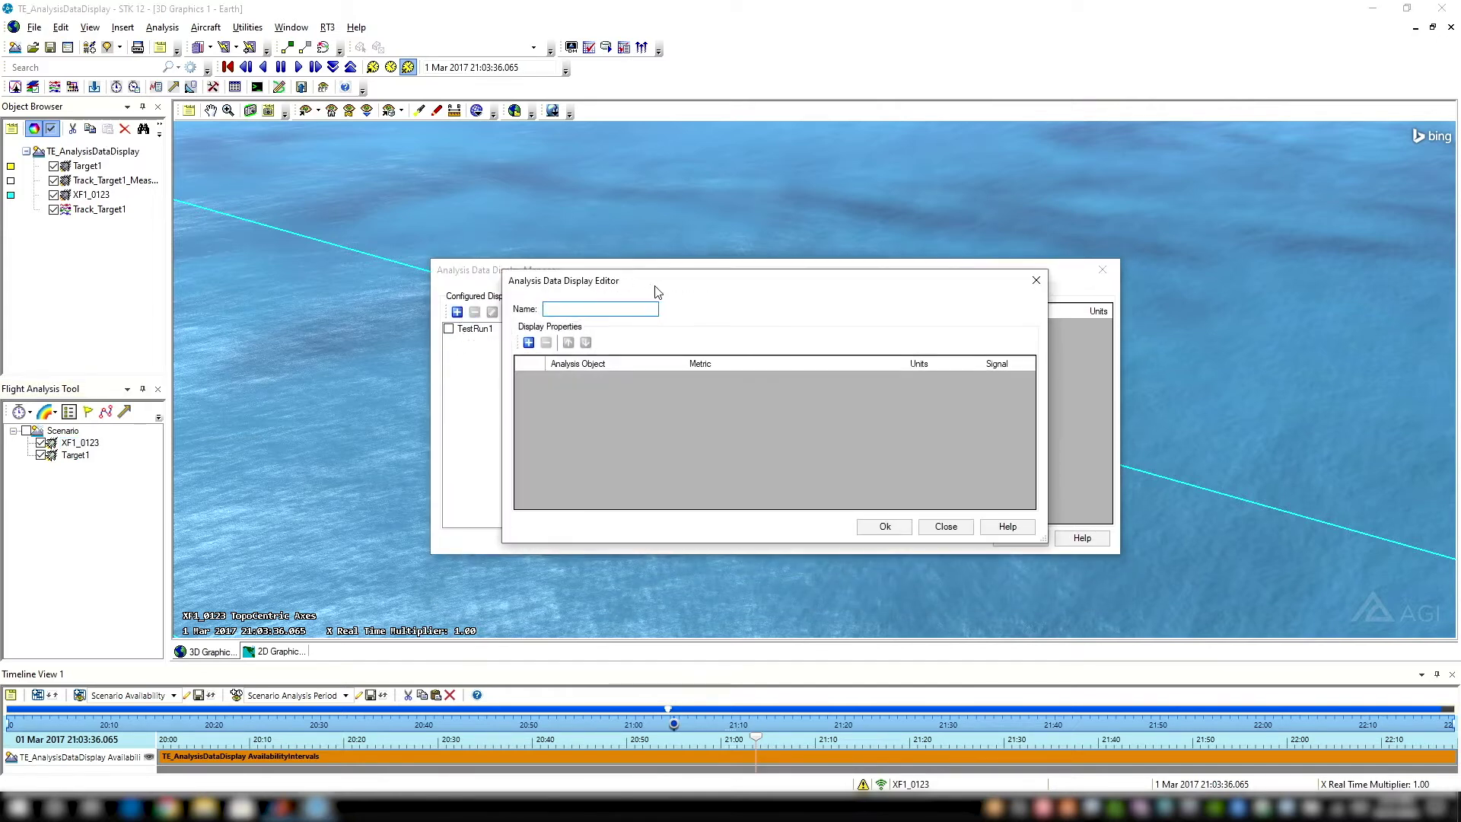
# Name the display ADD_Test, insert its first row, and enlarge the editor window
pyautogui.moveTo(657, 291); pyautogui.dragTo(665, 257)
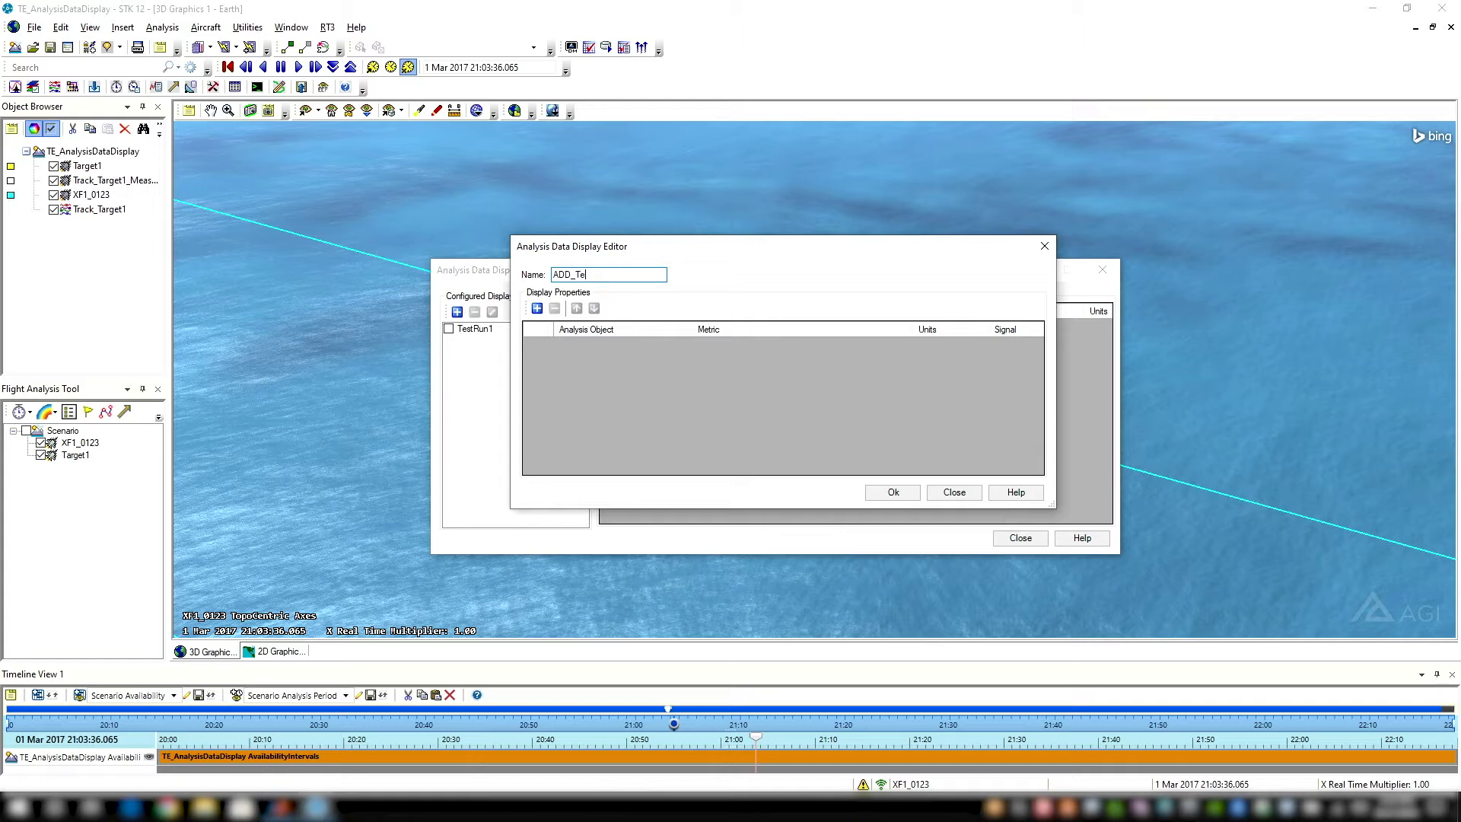
pyautogui.moveTo(716, 248); pyautogui.dragTo(723, 223)
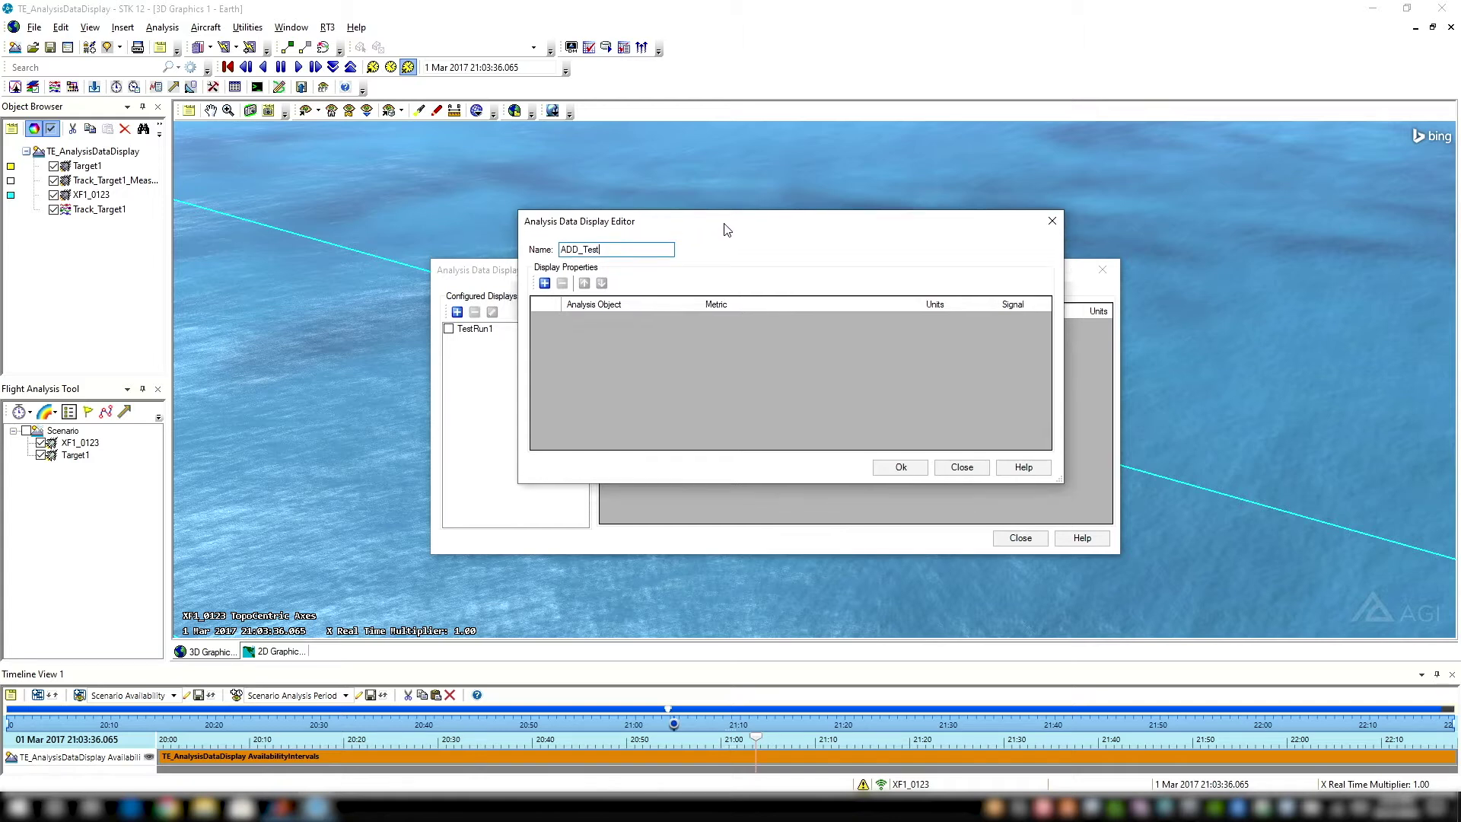
pyautogui.click(545, 284)
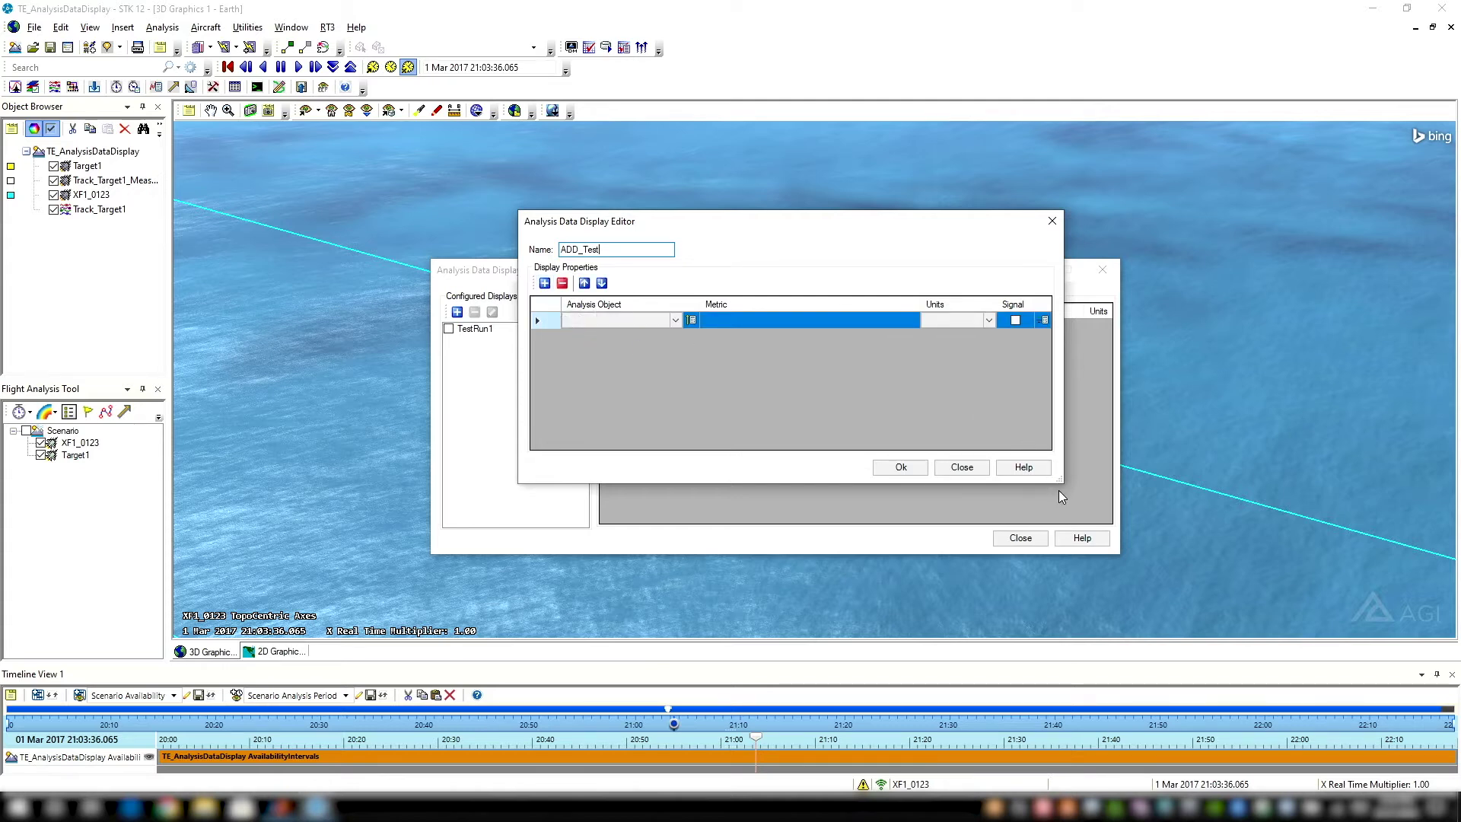
pyautogui.moveTo(1058, 479); pyautogui.dragTo(1277, 542)
pyautogui.moveTo(902, 226); pyautogui.dragTo(717, 212)
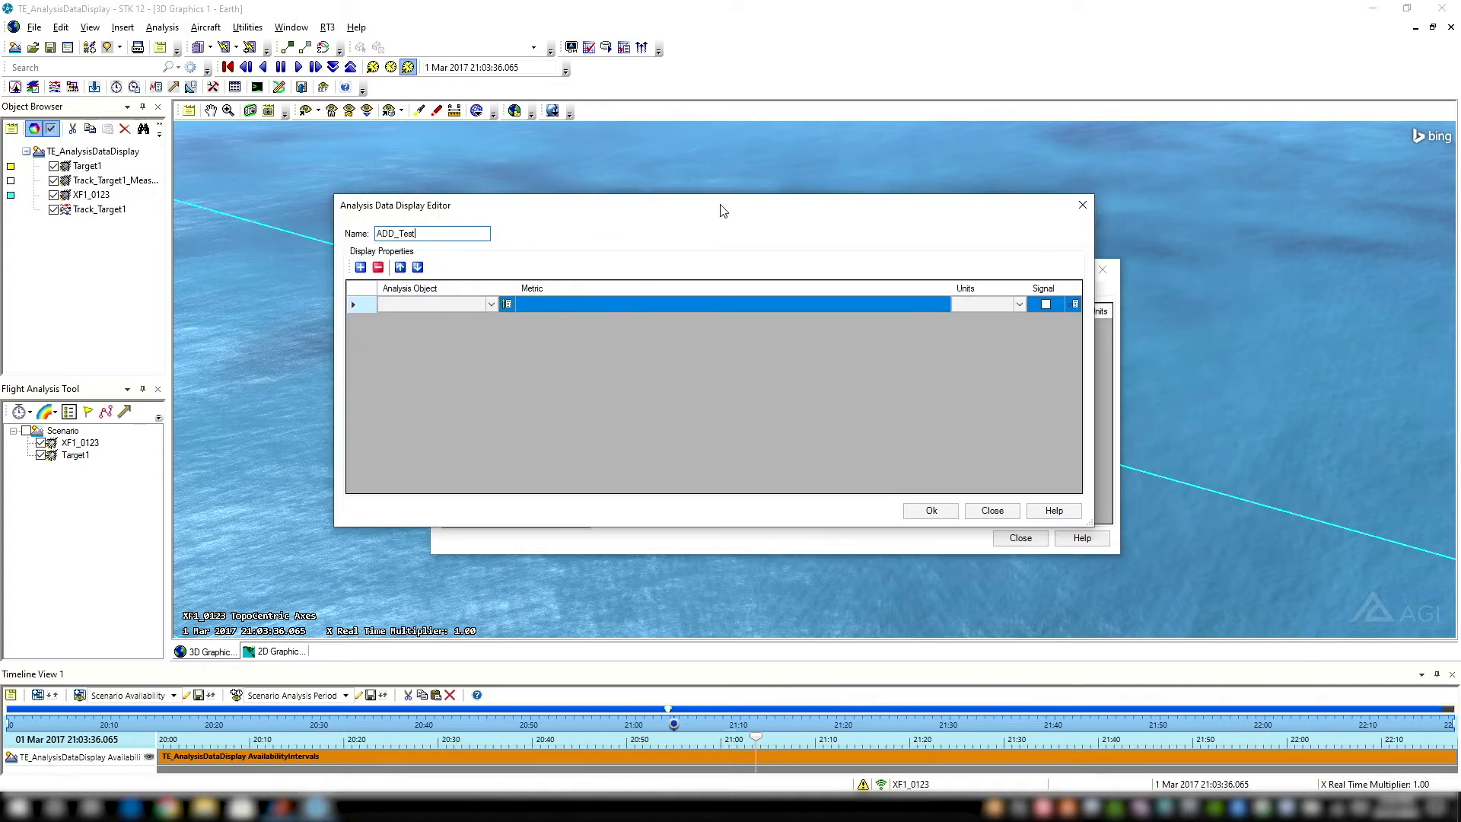
pyautogui.click(482, 302)
pyautogui.moveTo(627, 206); pyautogui.dragTo(635, 204)
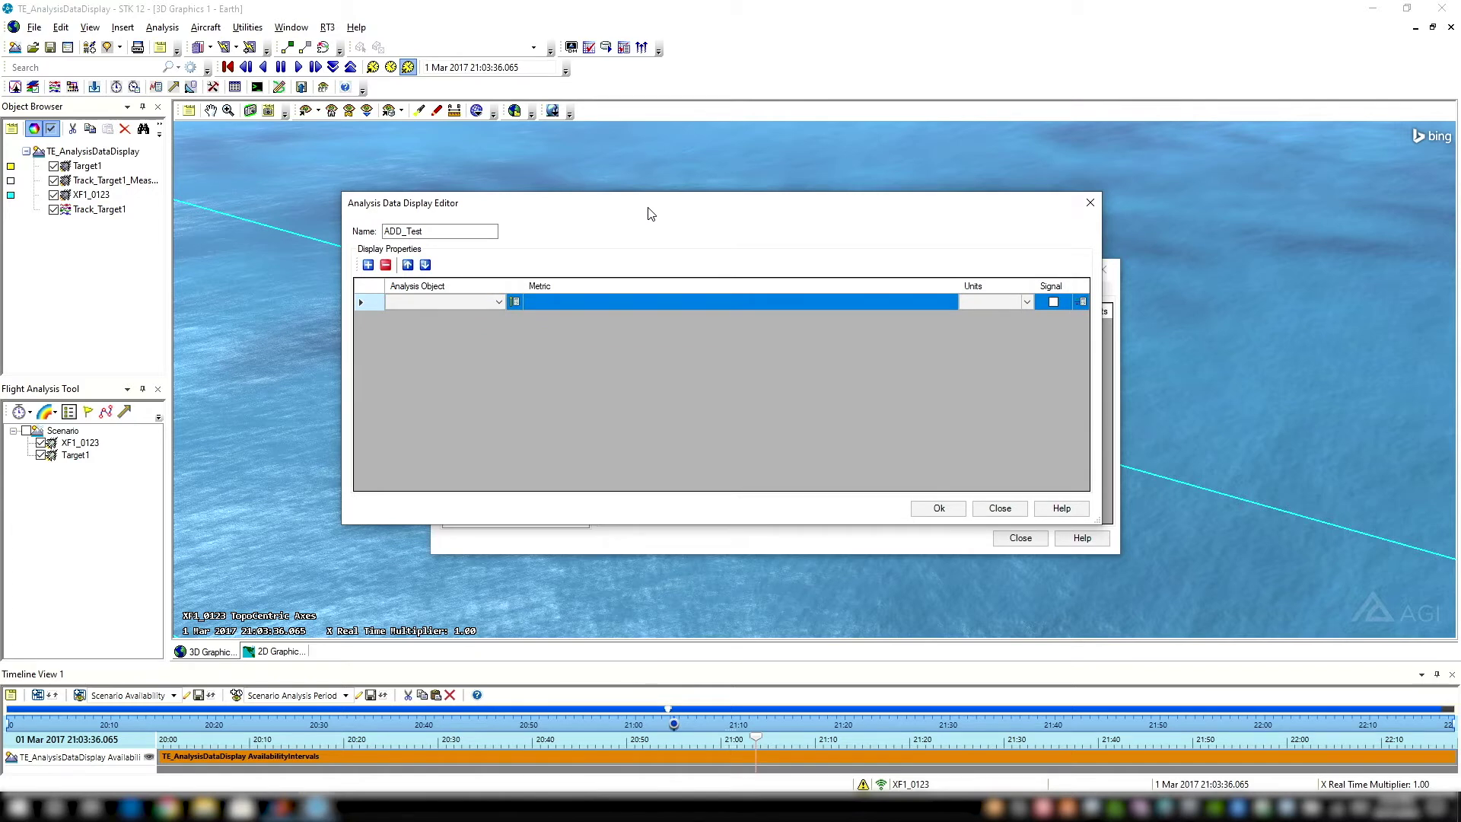
# Set the row's analysis object to XF1_0123, then add another row also using XF1_0123
pyautogui.click(499, 302)
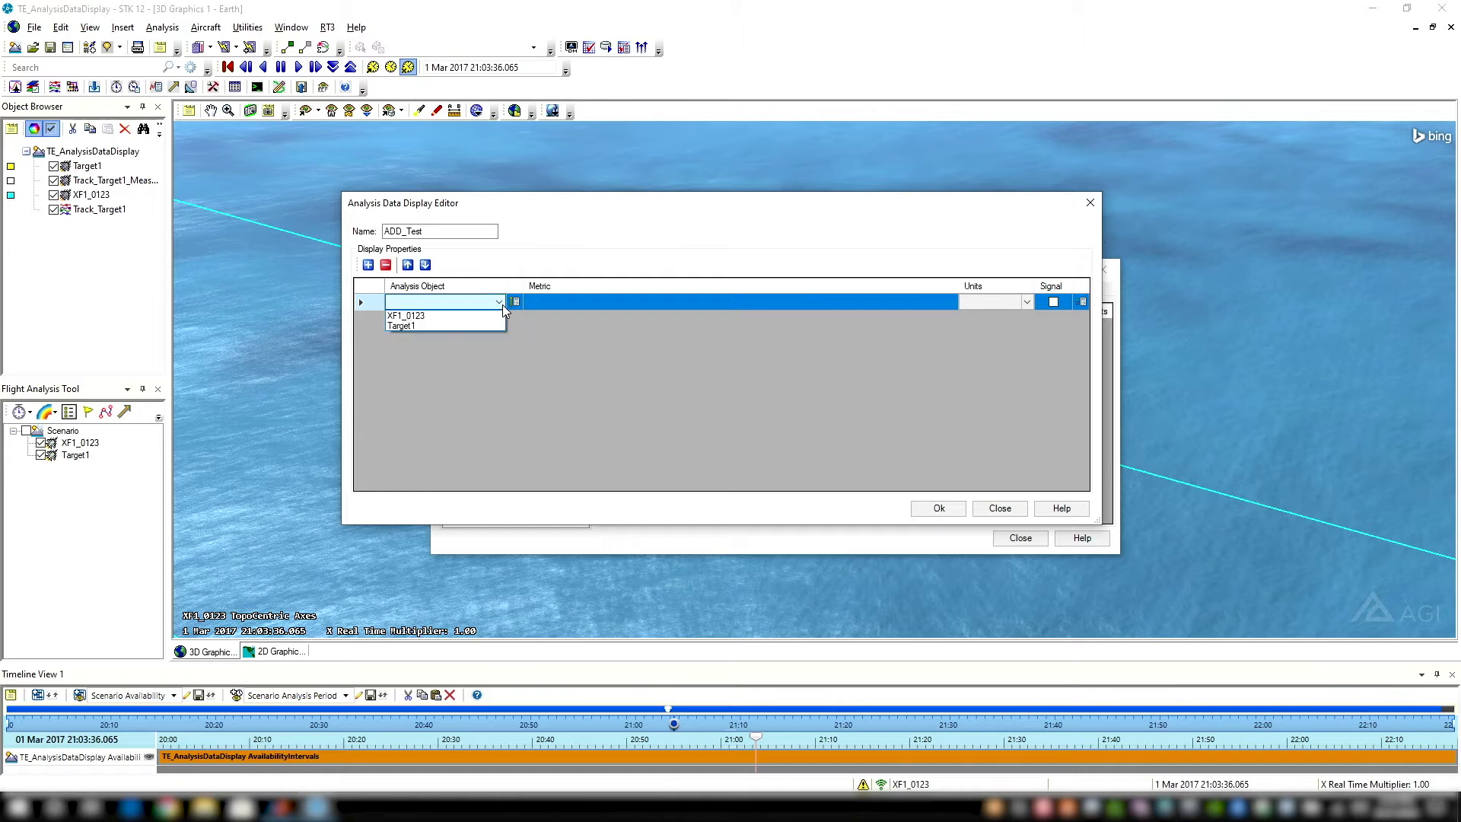
pyautogui.click(414, 315)
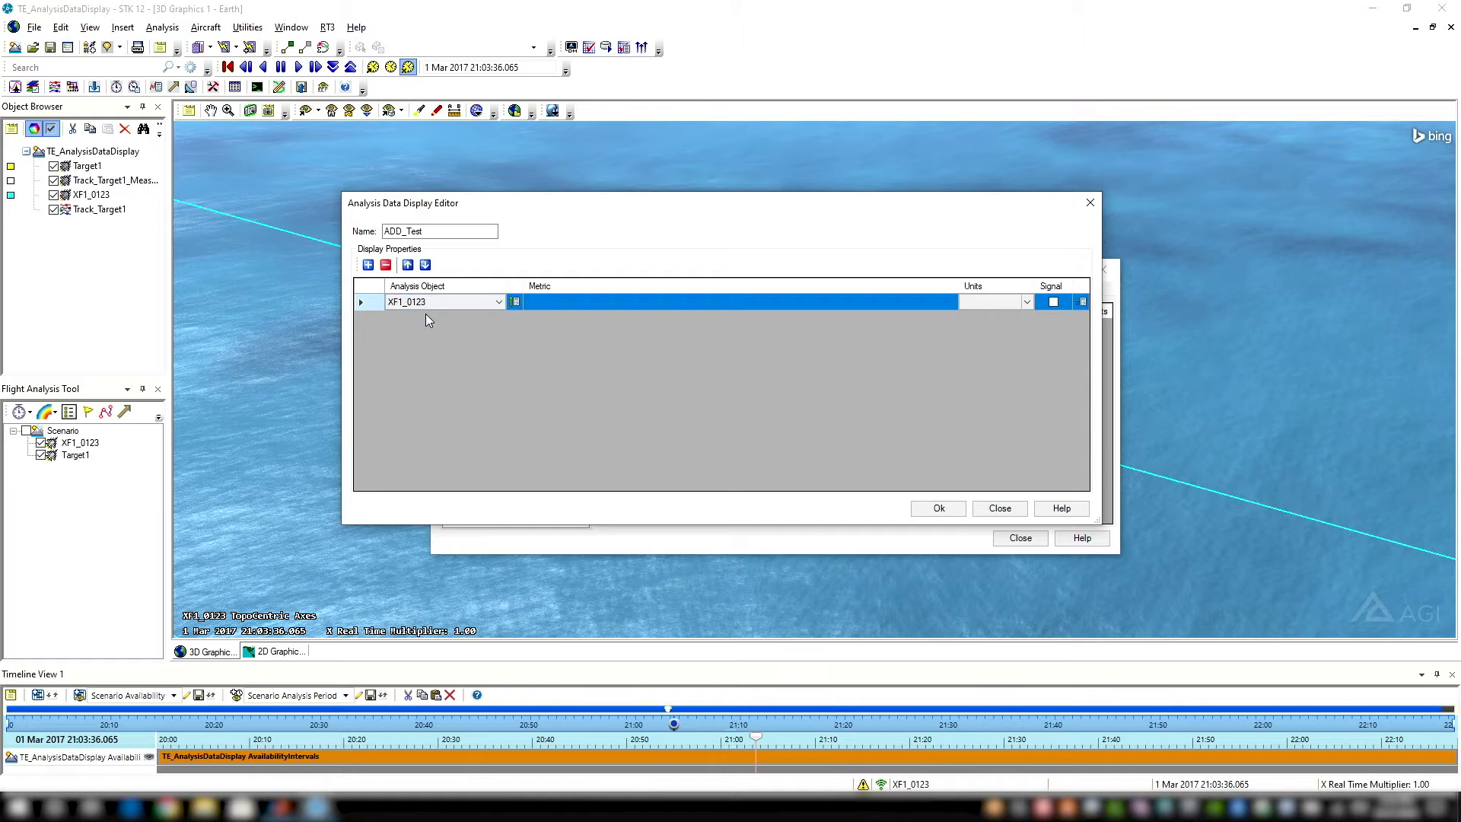
pyautogui.click(369, 265)
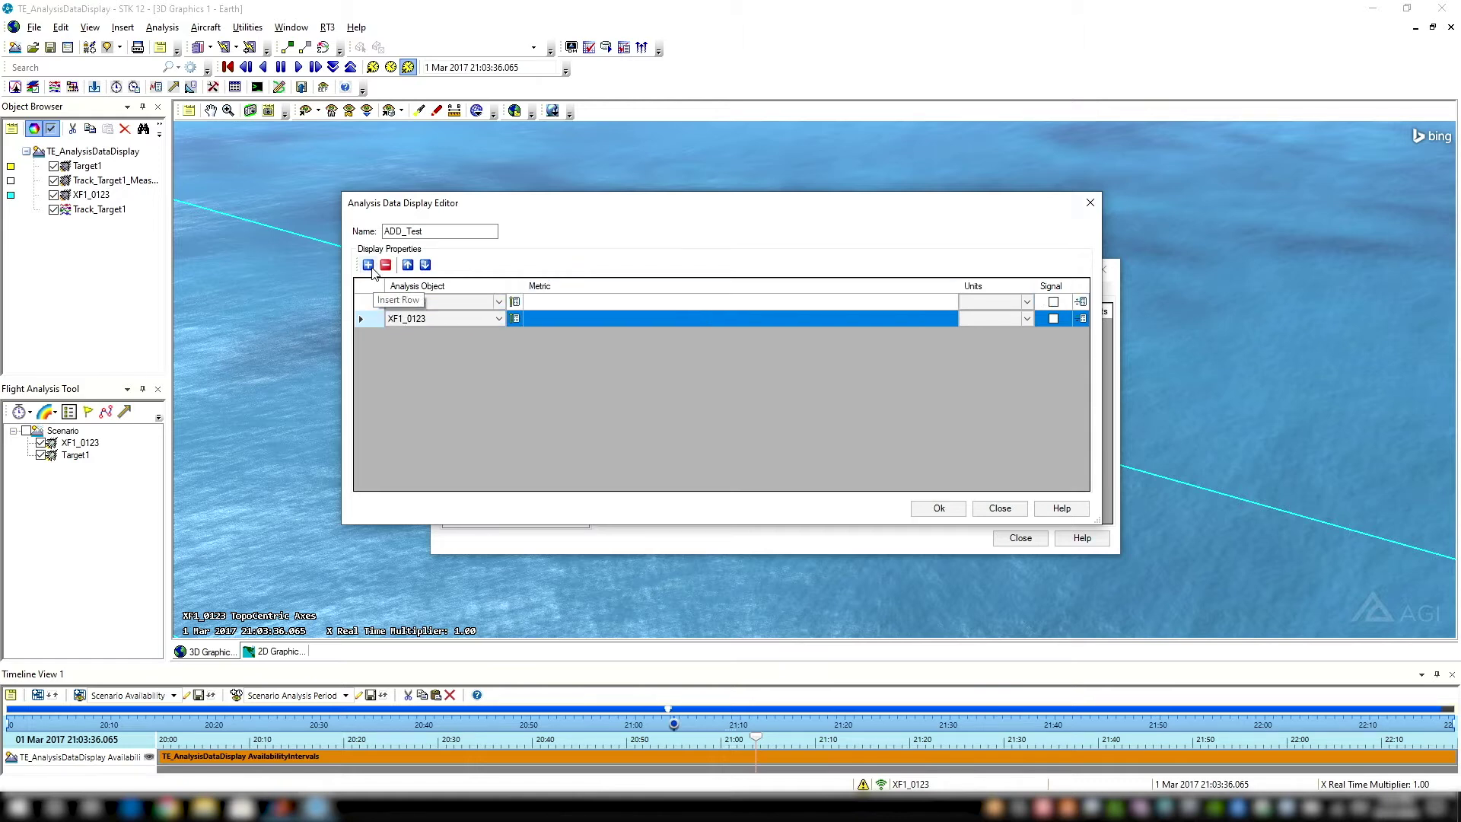
pyautogui.click(479, 302)
pyautogui.click(470, 317)
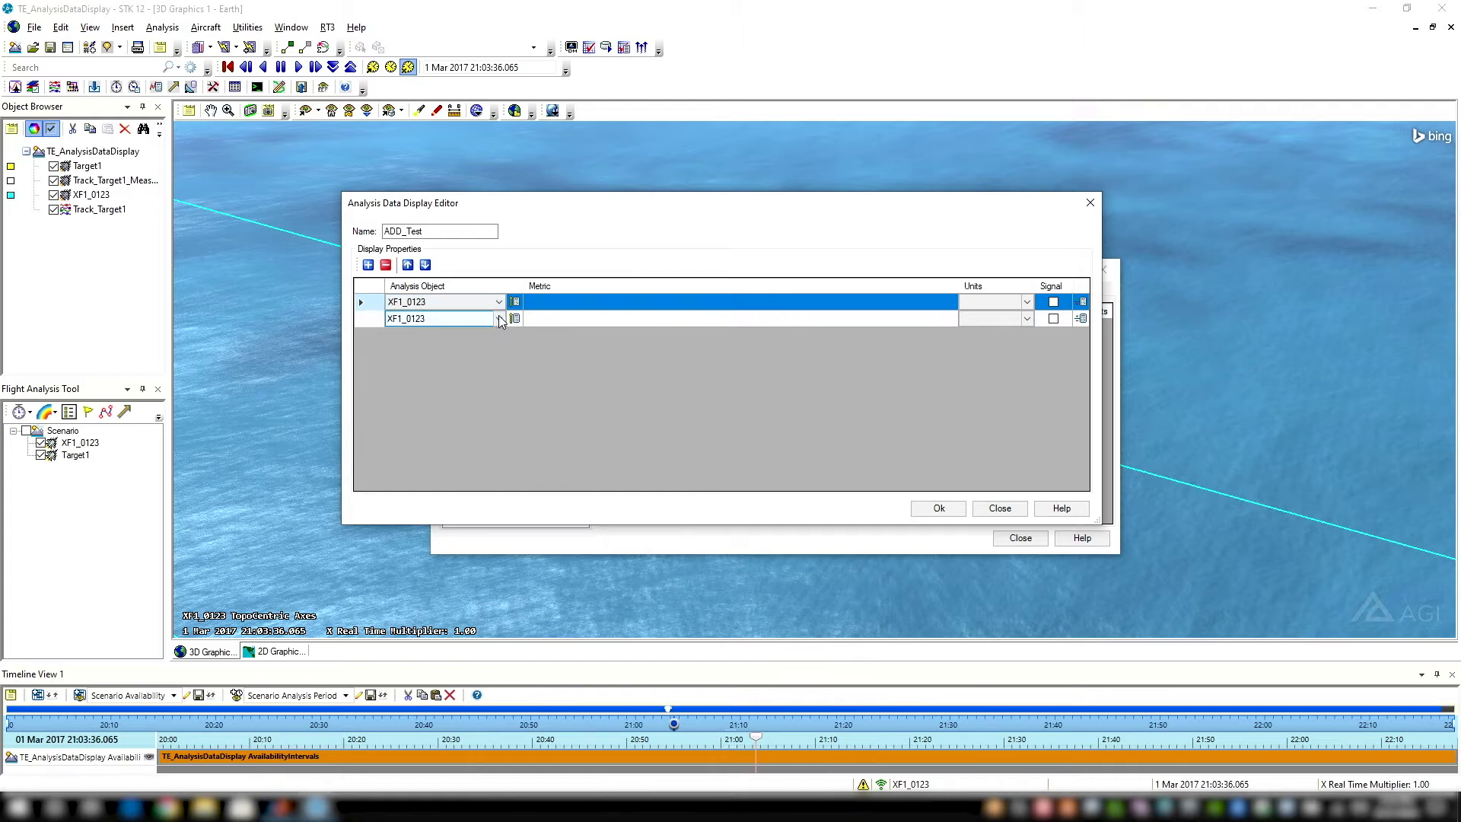
# Browse the TrackComparison data elements for the top row, then close the chooser without choosing
pyautogui.click(516, 303)
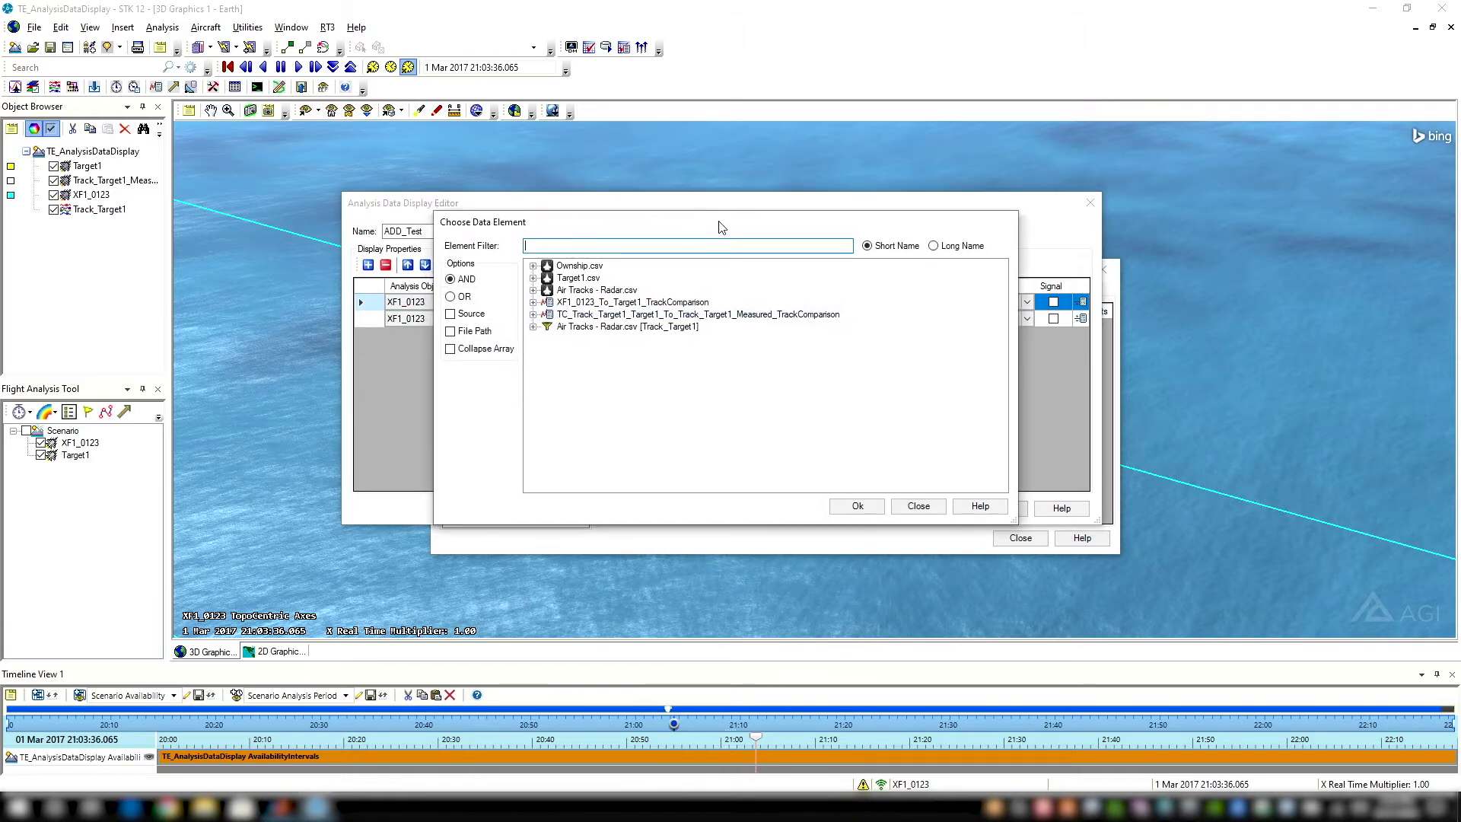
pyautogui.moveTo(723, 226); pyautogui.dragTo(729, 228)
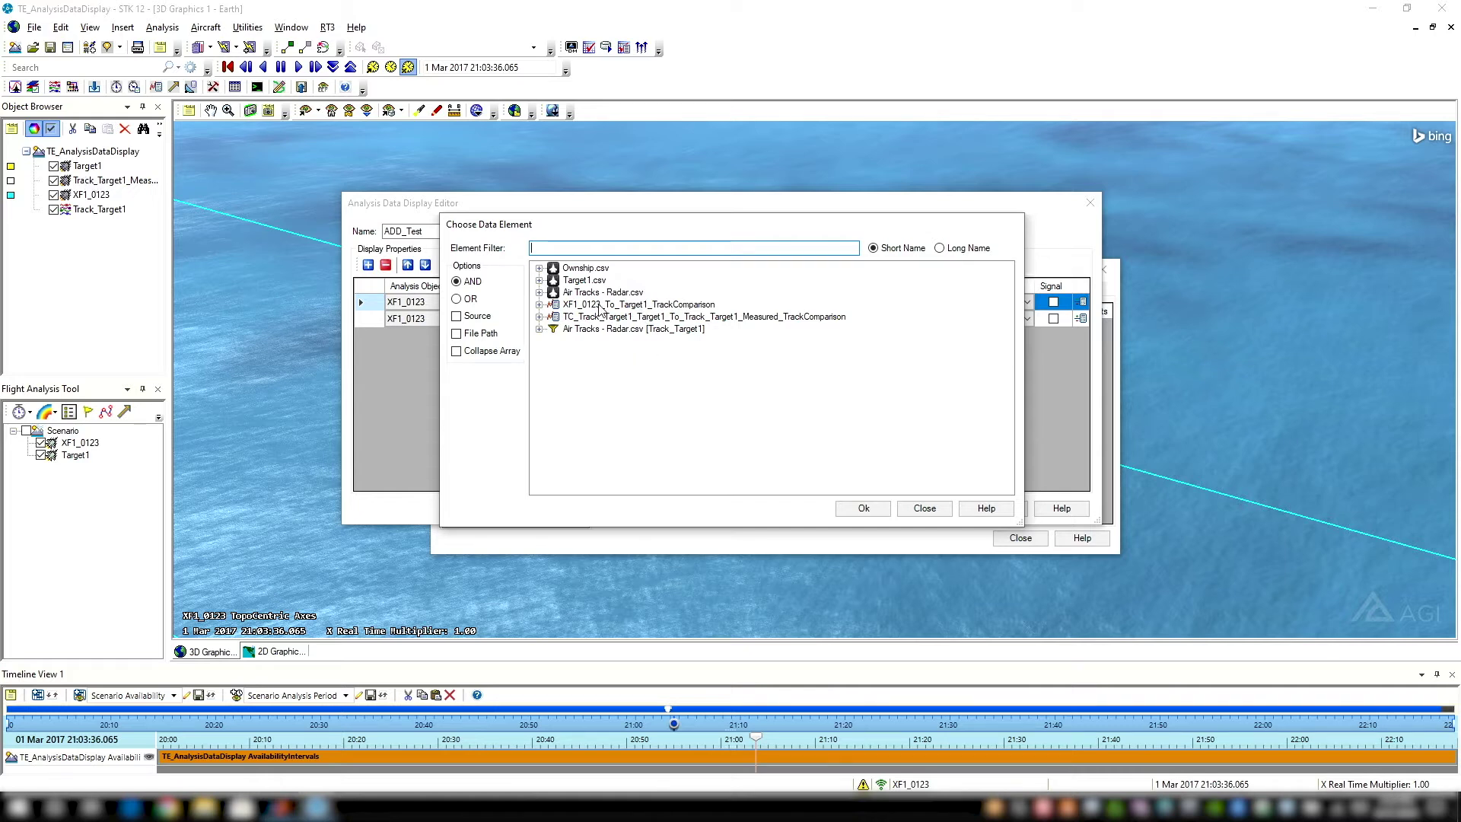
pyautogui.click(538, 304)
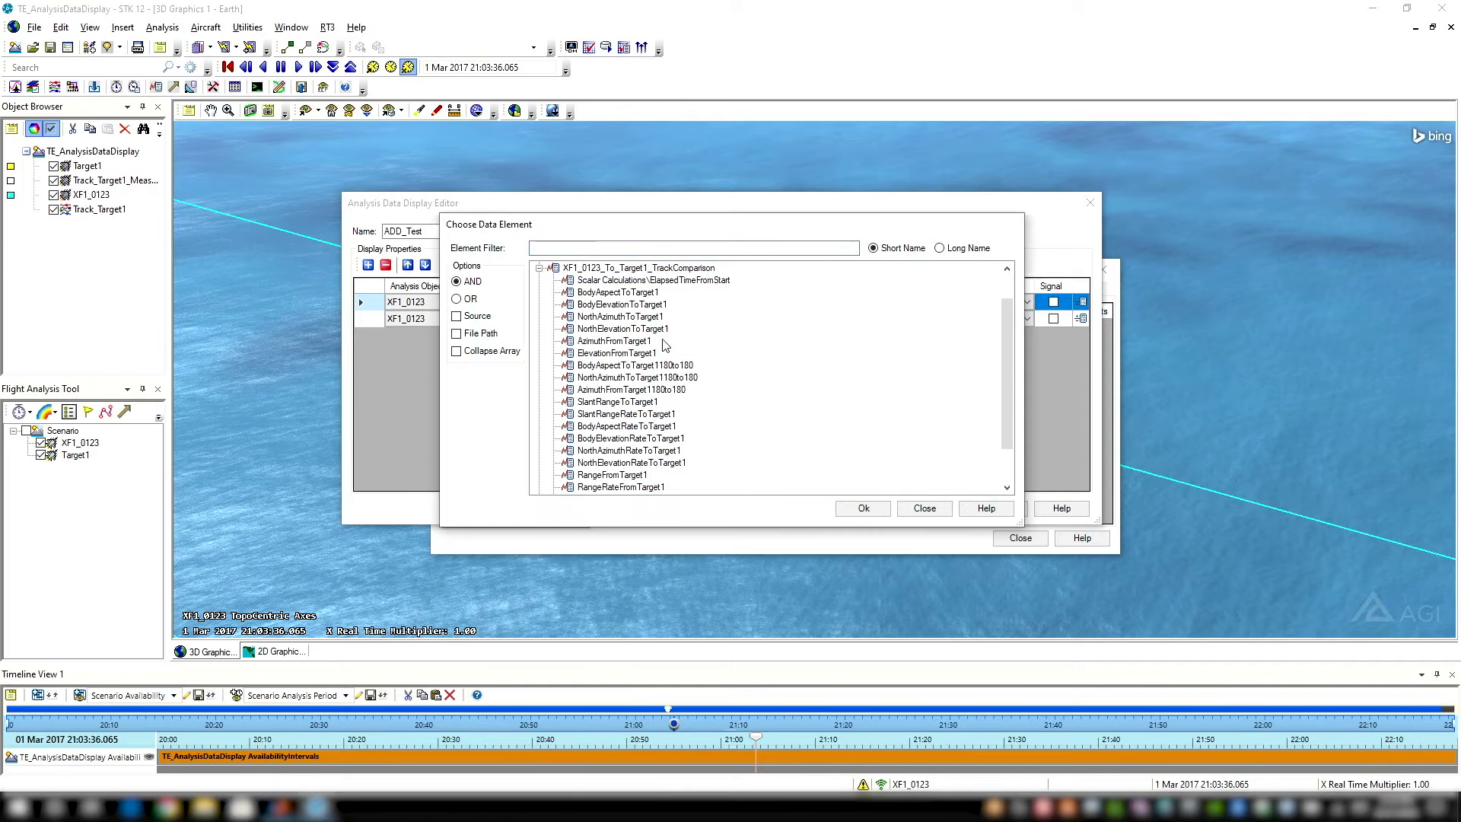
pyautogui.click(539, 268)
pyautogui.moveTo(674, 228); pyautogui.dragTo(716, 234)
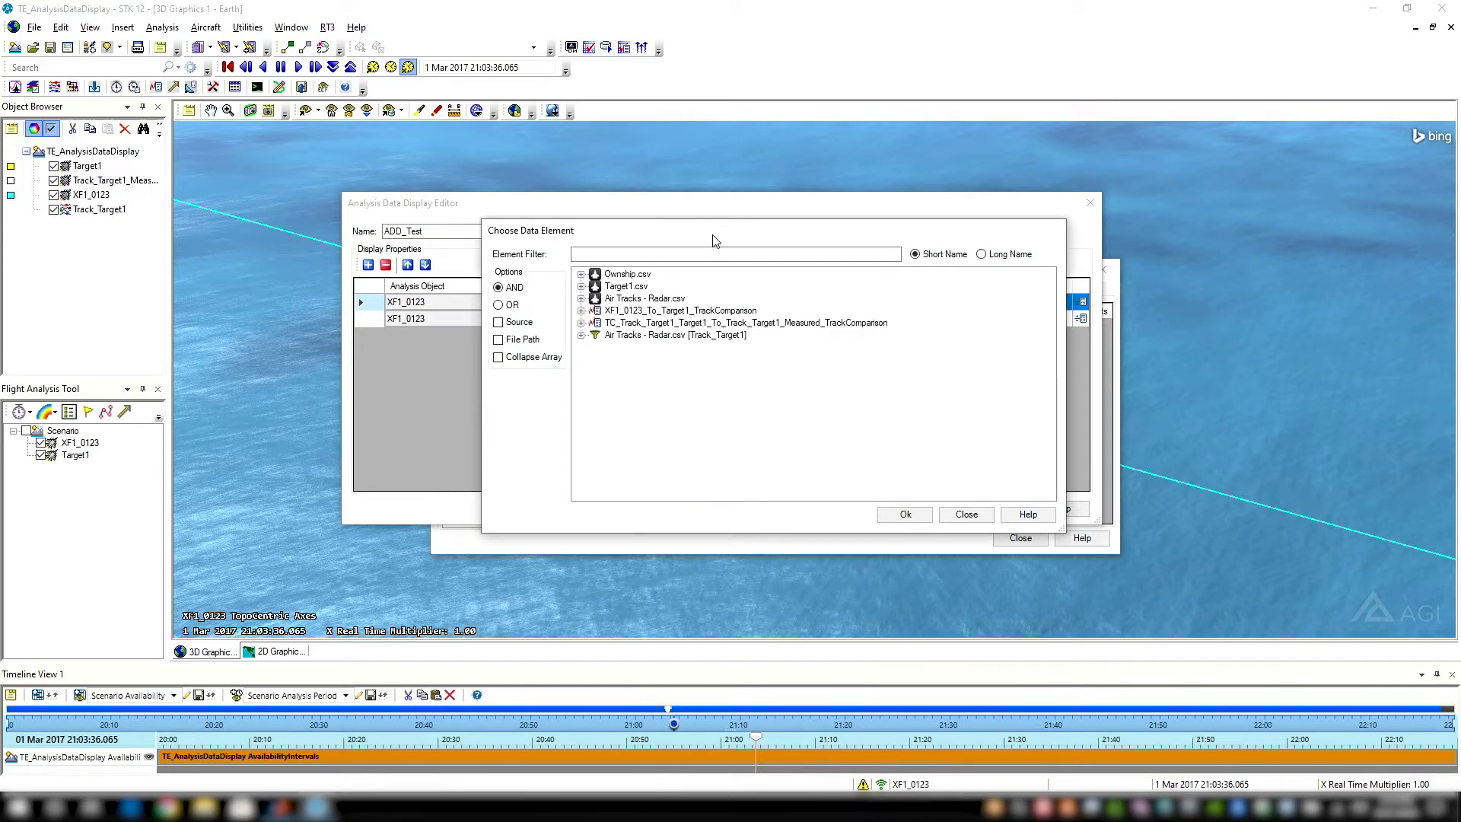
pyautogui.click(965, 514)
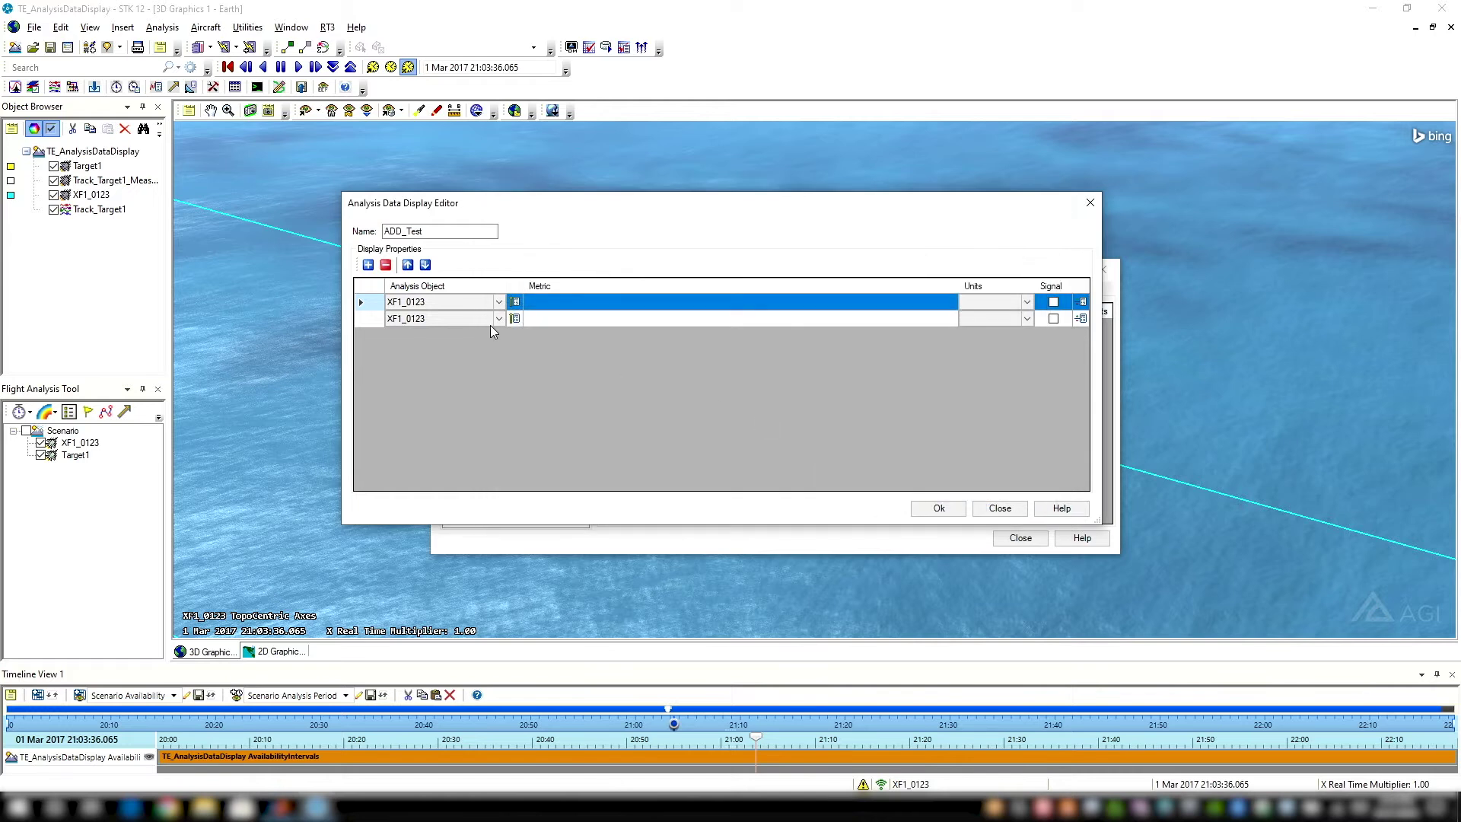
# Add a third row with analysis object XF1_0123
pyautogui.click(369, 265)
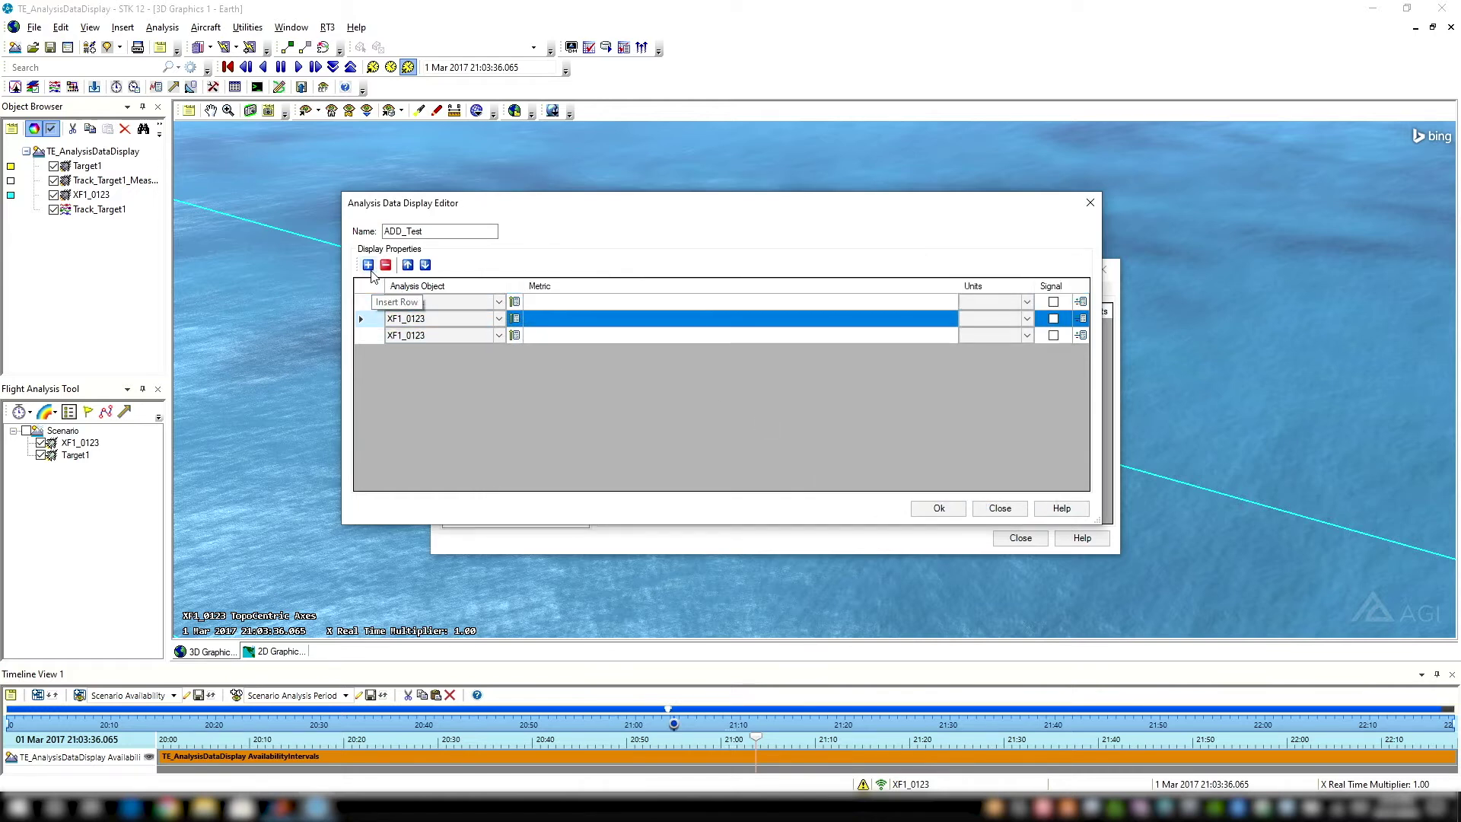
pyautogui.click(500, 302)
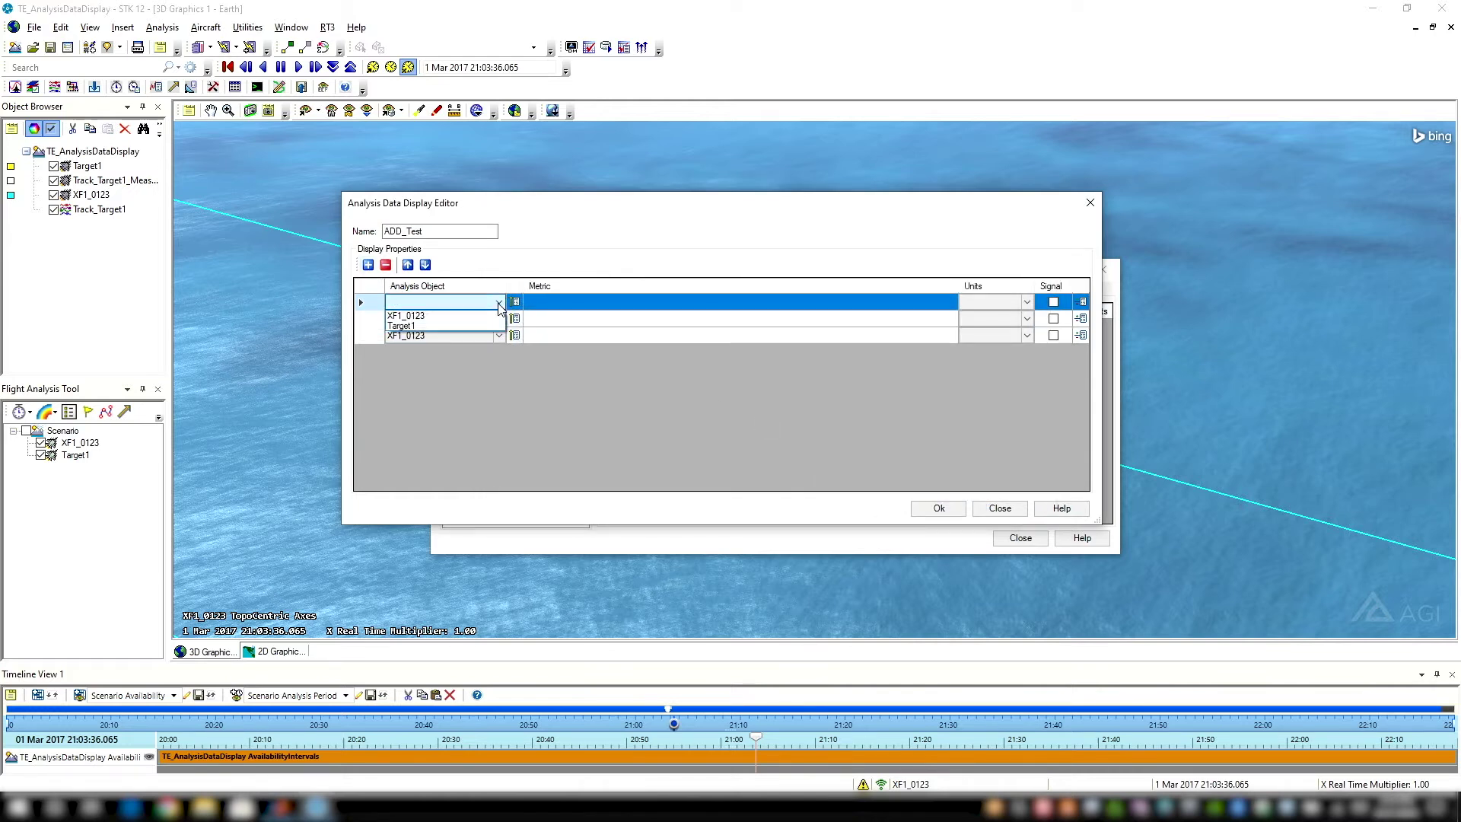
pyautogui.click(487, 320)
pyautogui.moveTo(684, 216); pyautogui.dragTo(693, 202)
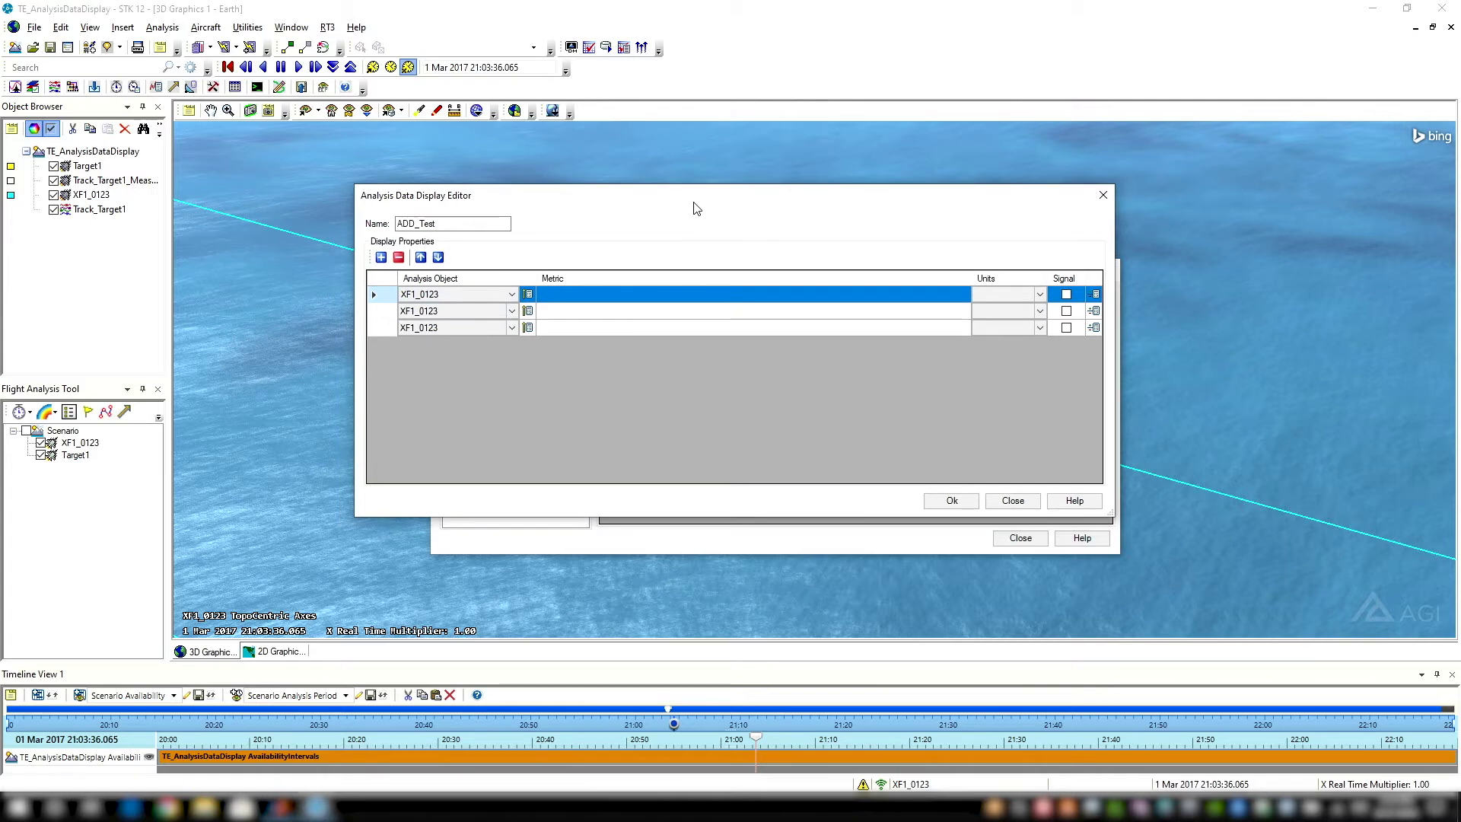
# Set the top row's metric to RangeRateFromTarget1 displayed in ft/s
pyautogui.click(528, 293)
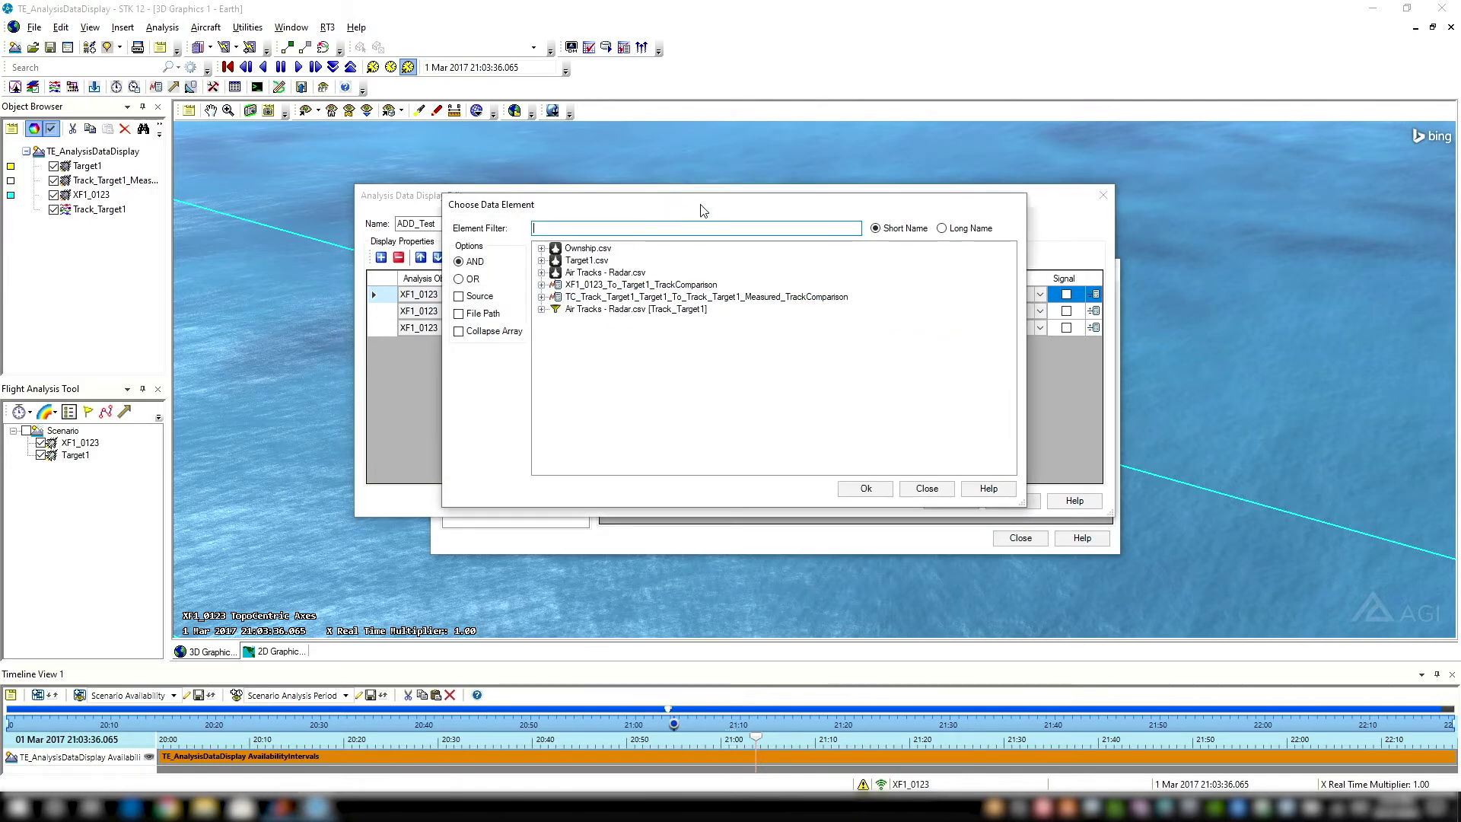
pyautogui.moveTo(701, 210); pyautogui.dragTo(723, 203)
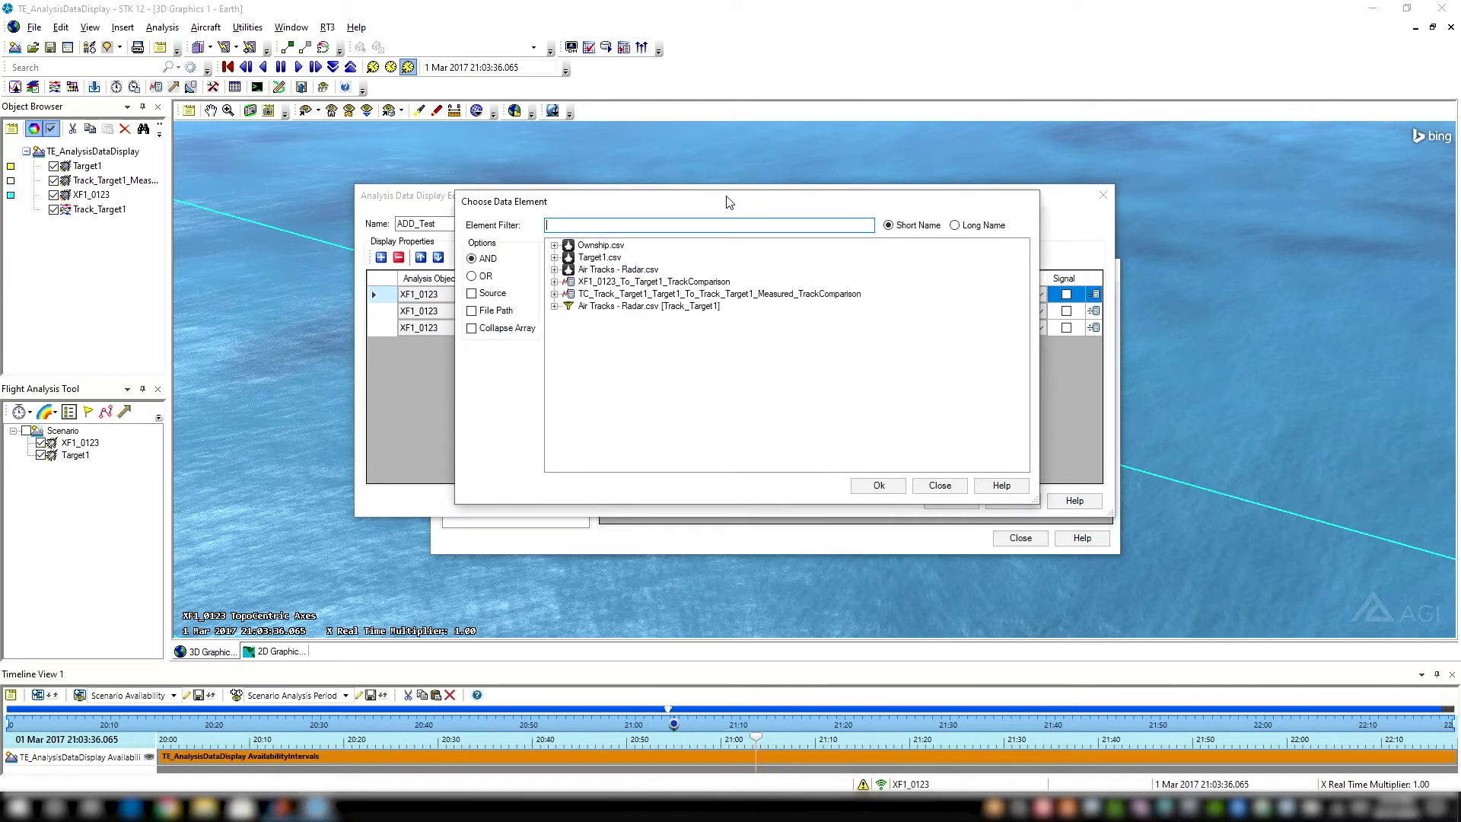
pyautogui.moveTo(737, 204); pyautogui.dragTo(742, 207)
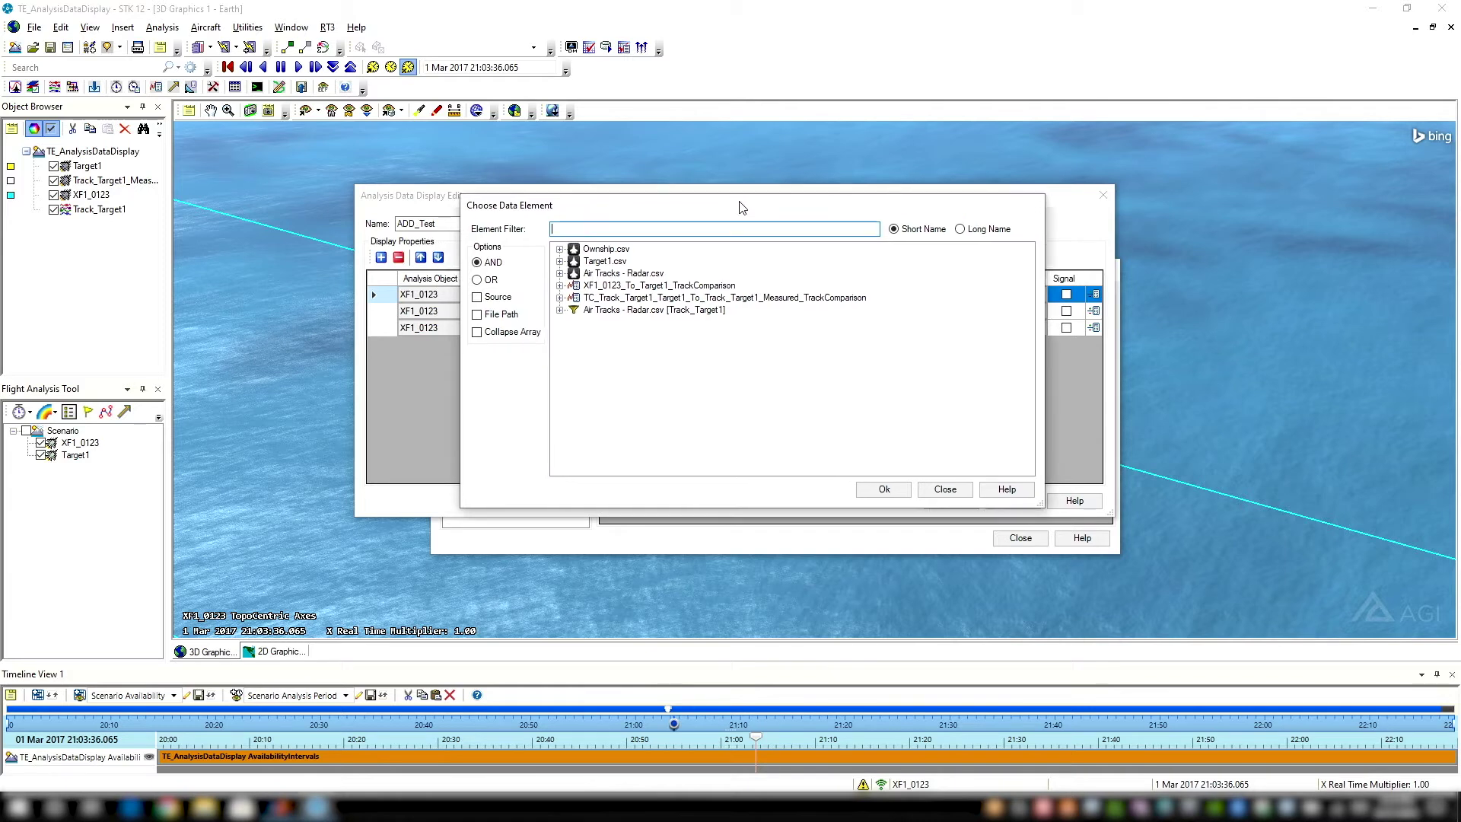
pyautogui.moveTo(745, 209); pyautogui.dragTo(754, 210)
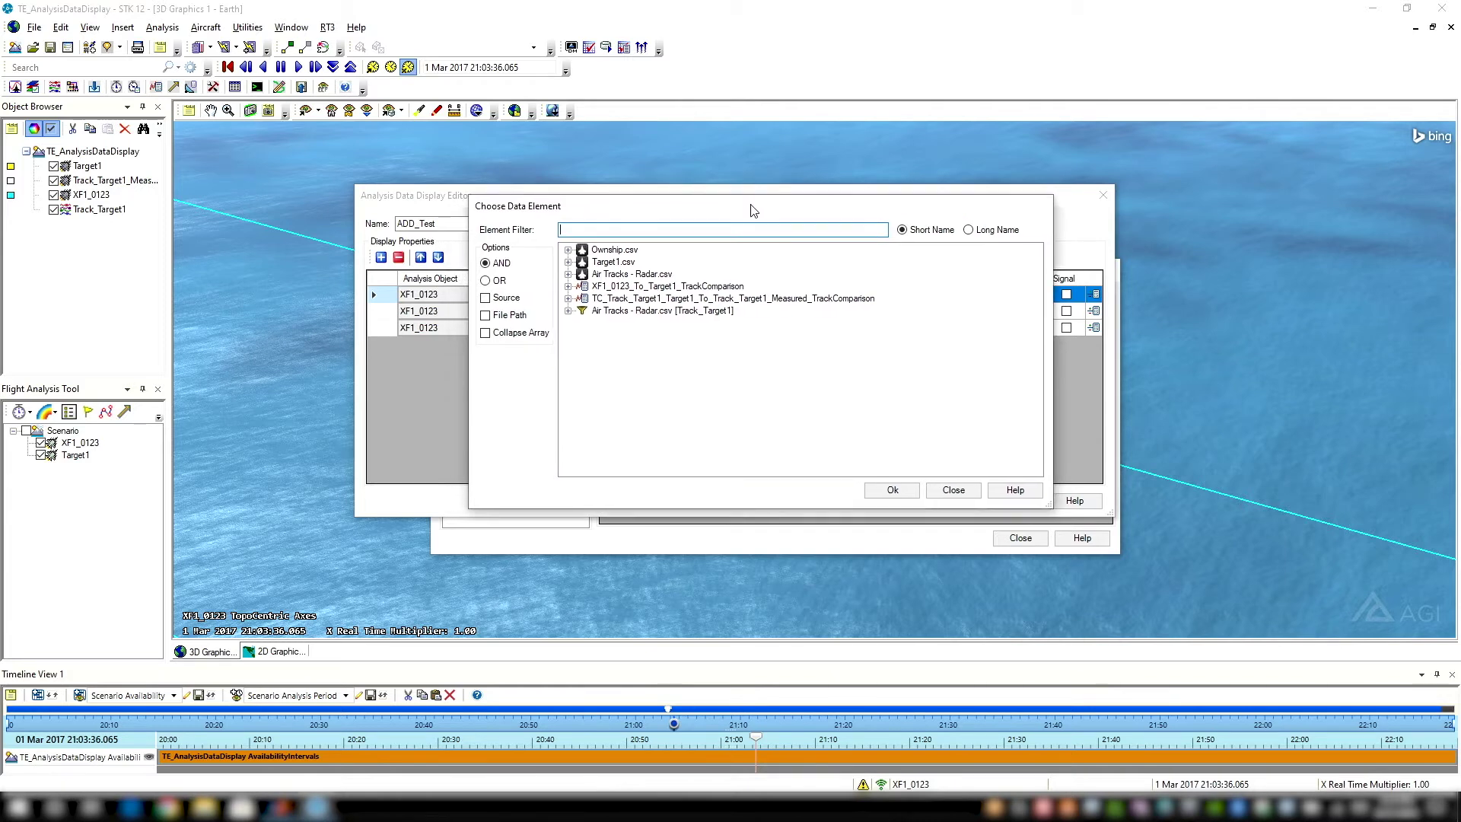
pyautogui.click(568, 286)
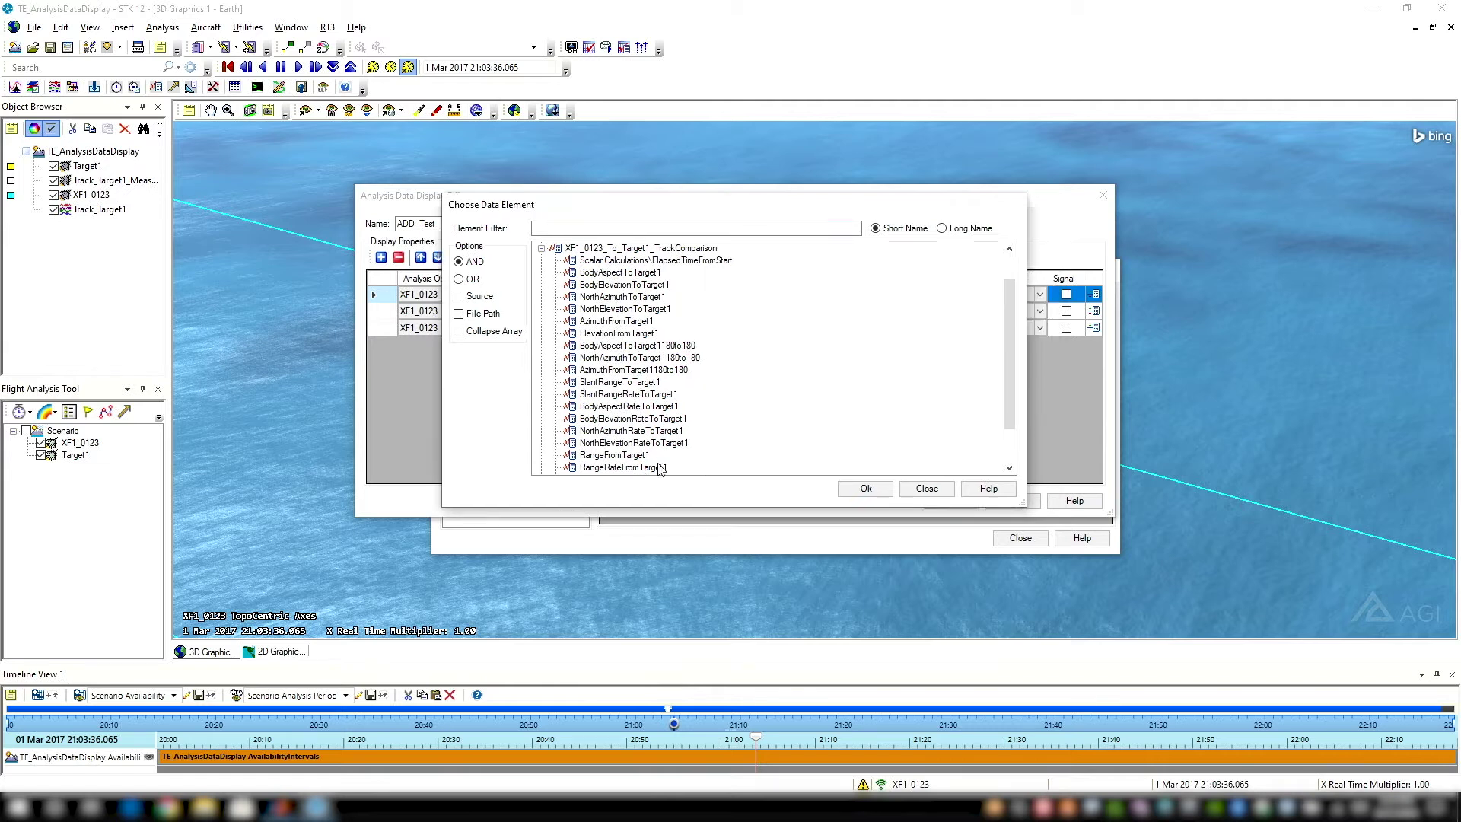
pyautogui.click(624, 467)
pyautogui.click(866, 488)
pyautogui.click(1039, 294)
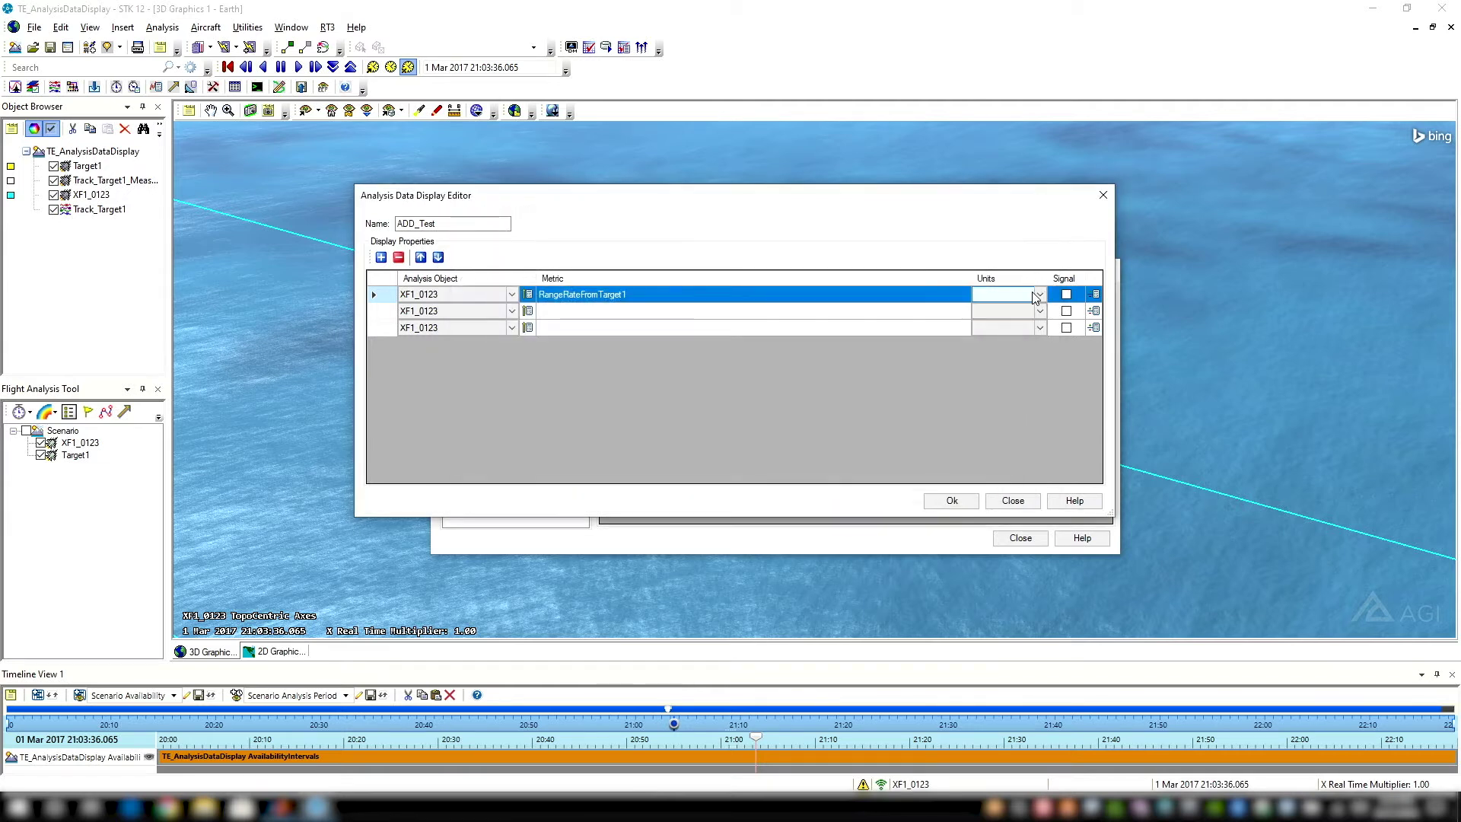
pyautogui.click(1040, 294)
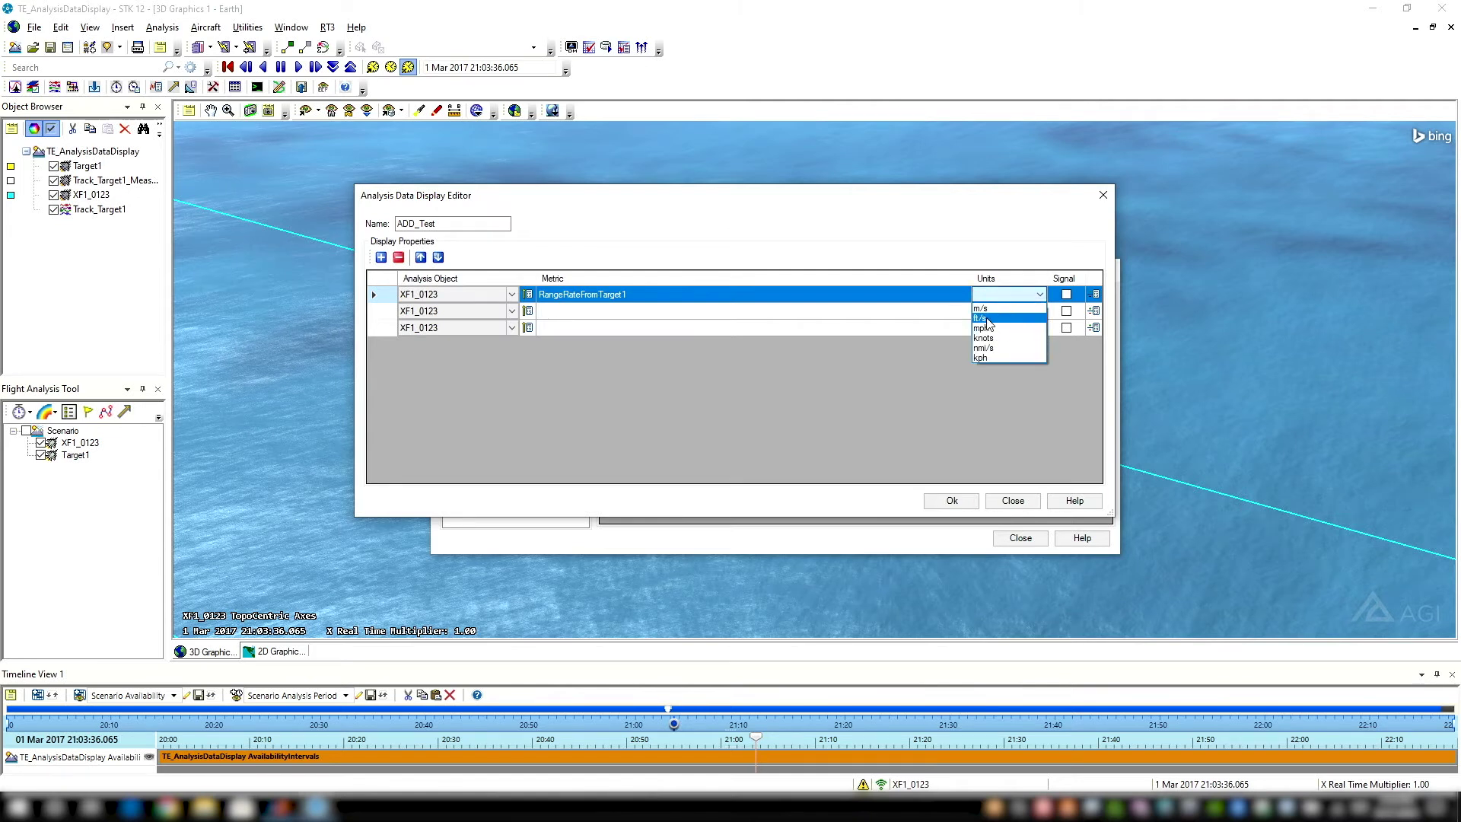
pyautogui.click(987, 318)
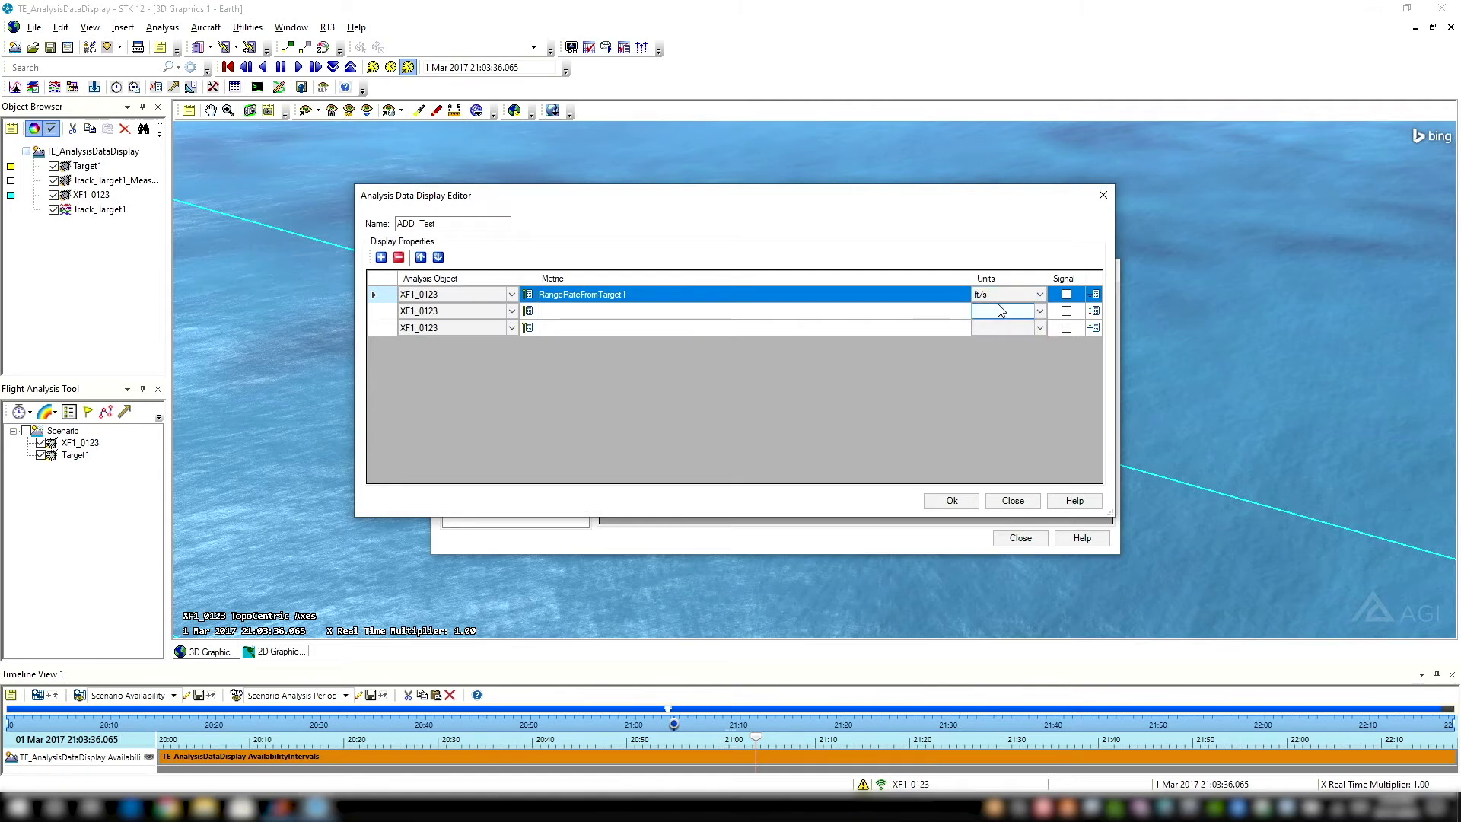
pyautogui.click(528, 311)
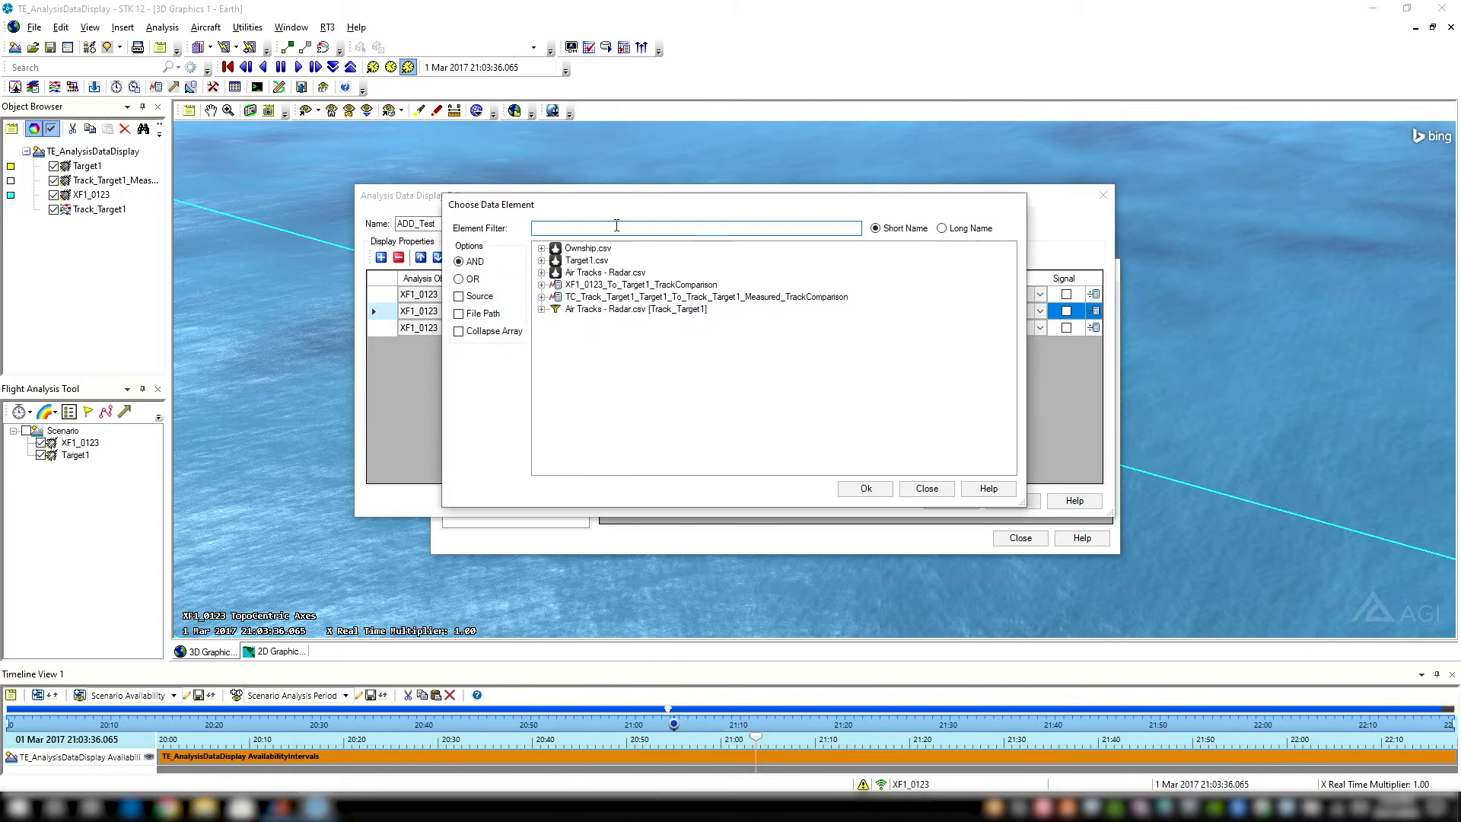
# Set the second row's metric to BodyAspectToTarget1 displayed in deg
pyautogui.moveTo(664, 215); pyautogui.dragTo(692, 208)
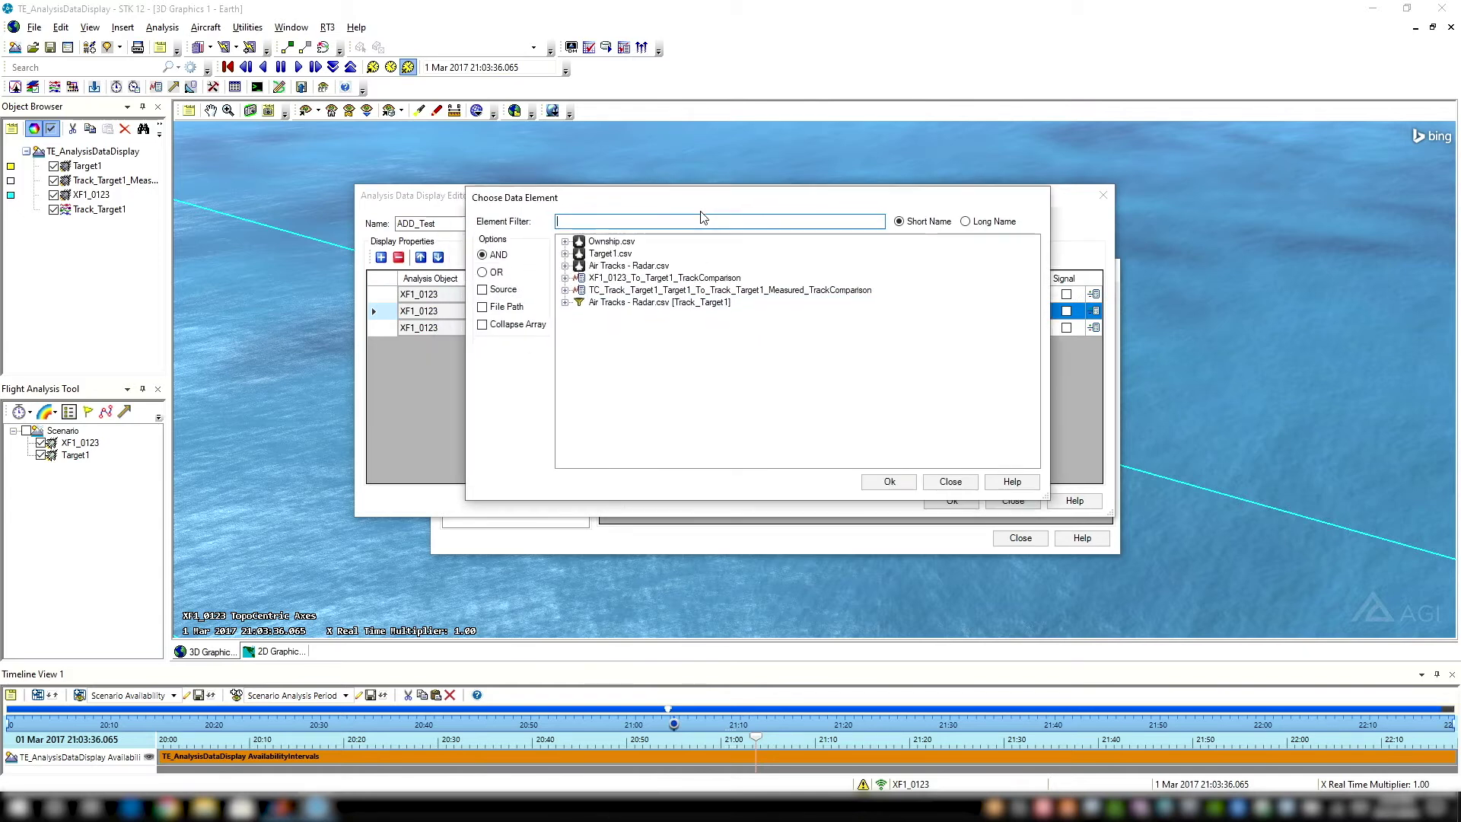
pyautogui.click(565, 279)
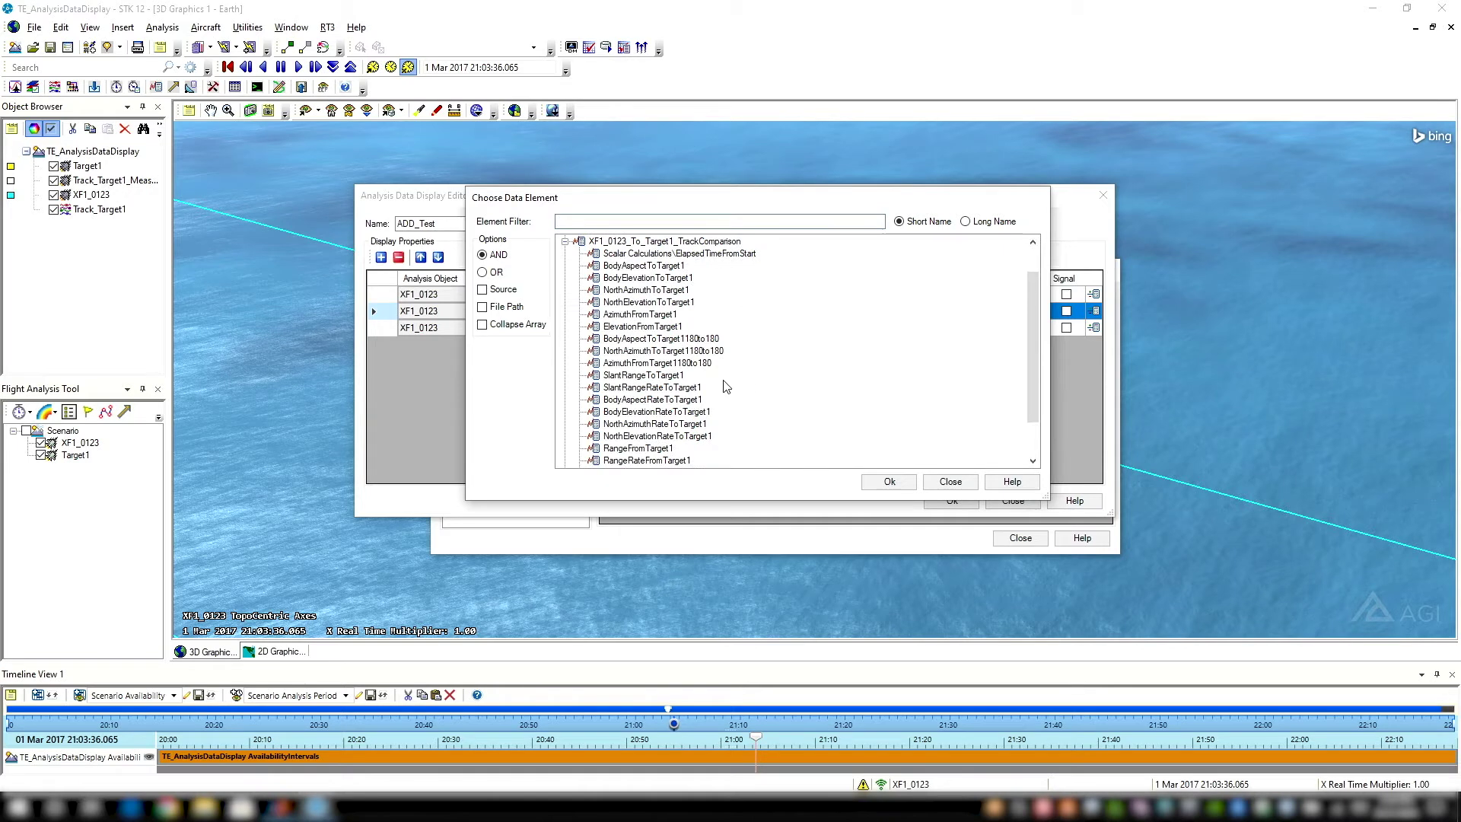
pyautogui.click(613, 266)
pyautogui.click(889, 481)
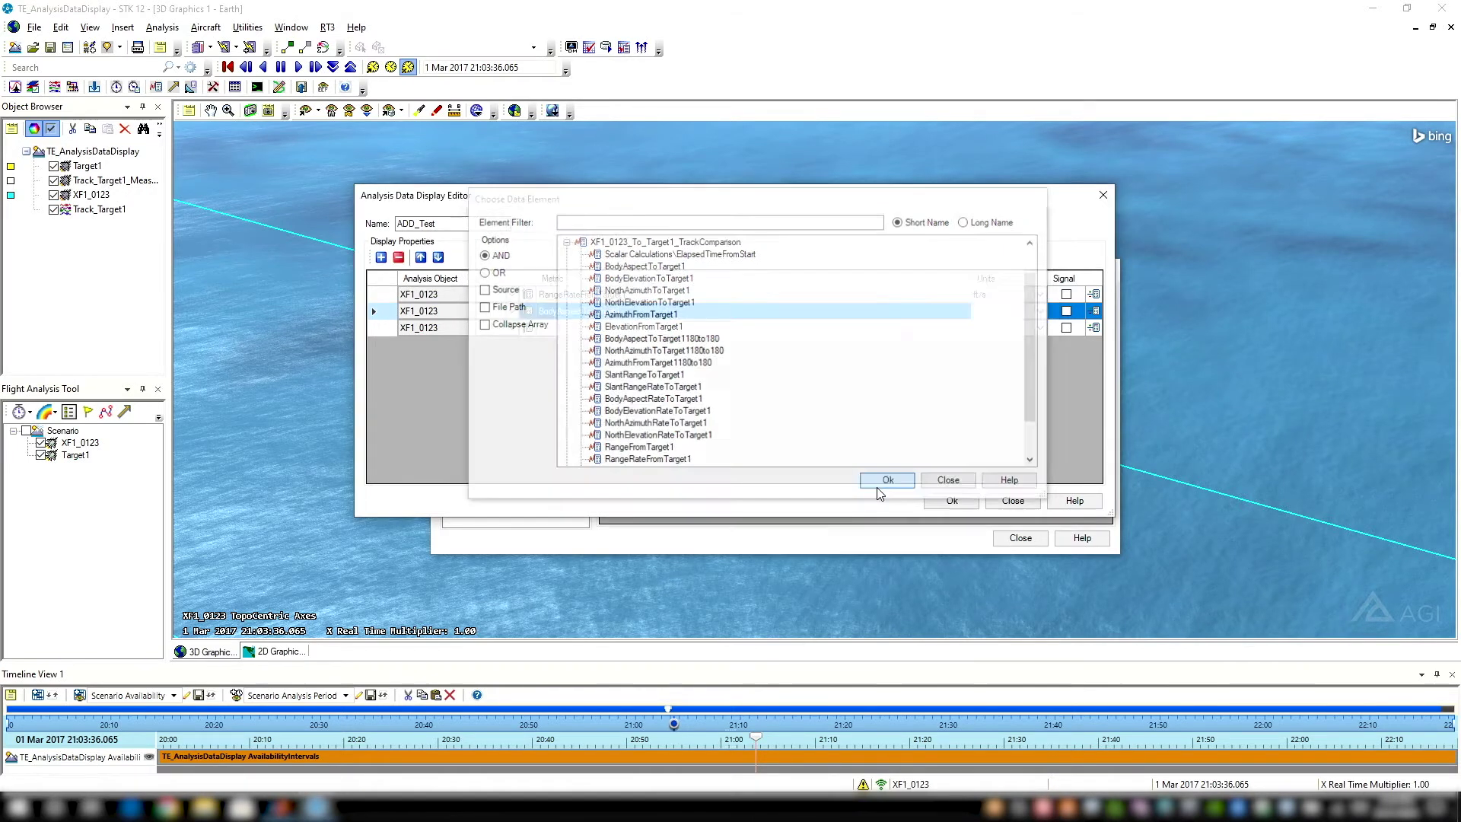
pyautogui.click(1018, 314)
pyautogui.click(1017, 313)
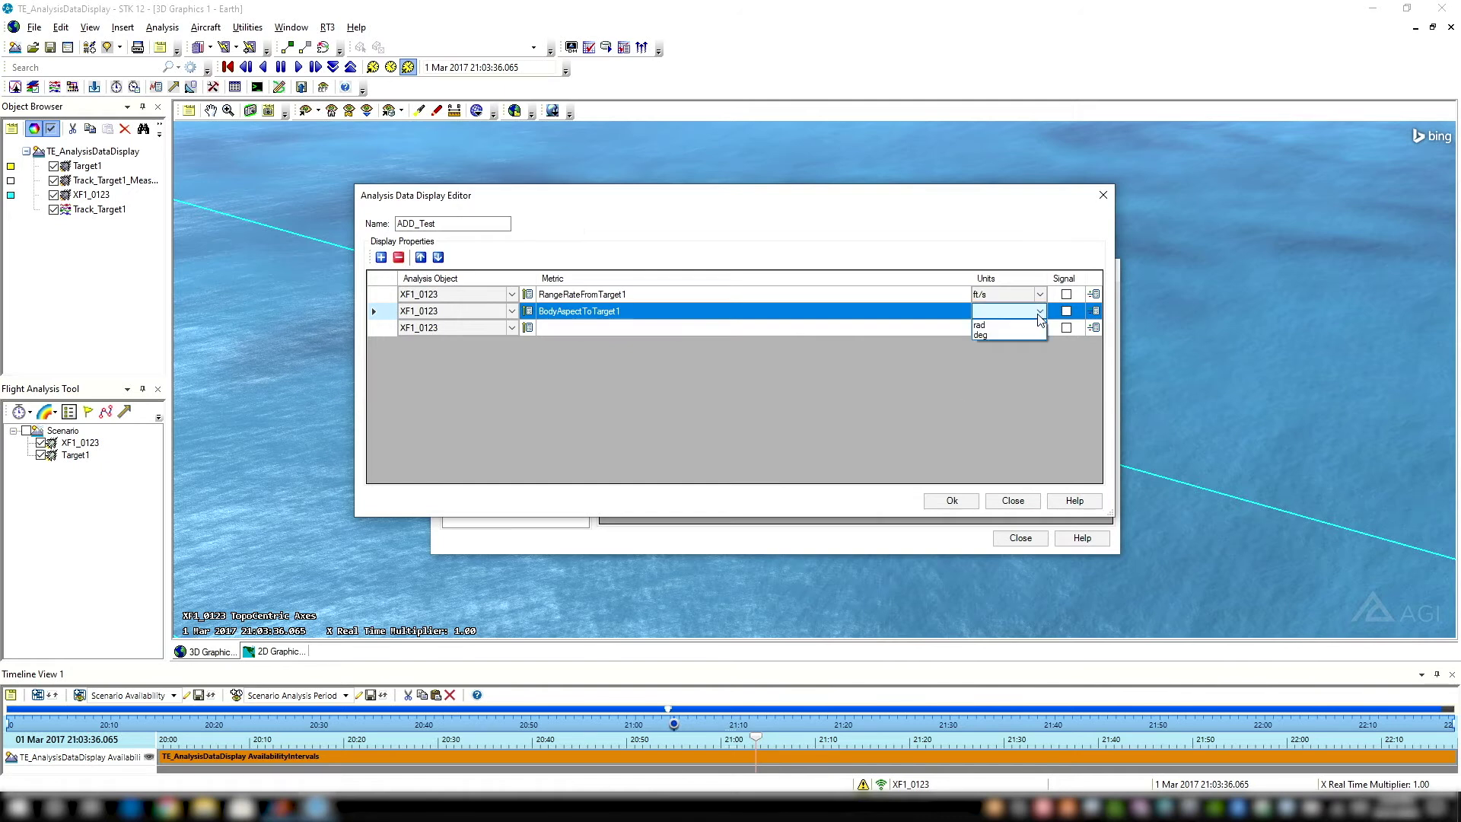
pyautogui.click(1010, 335)
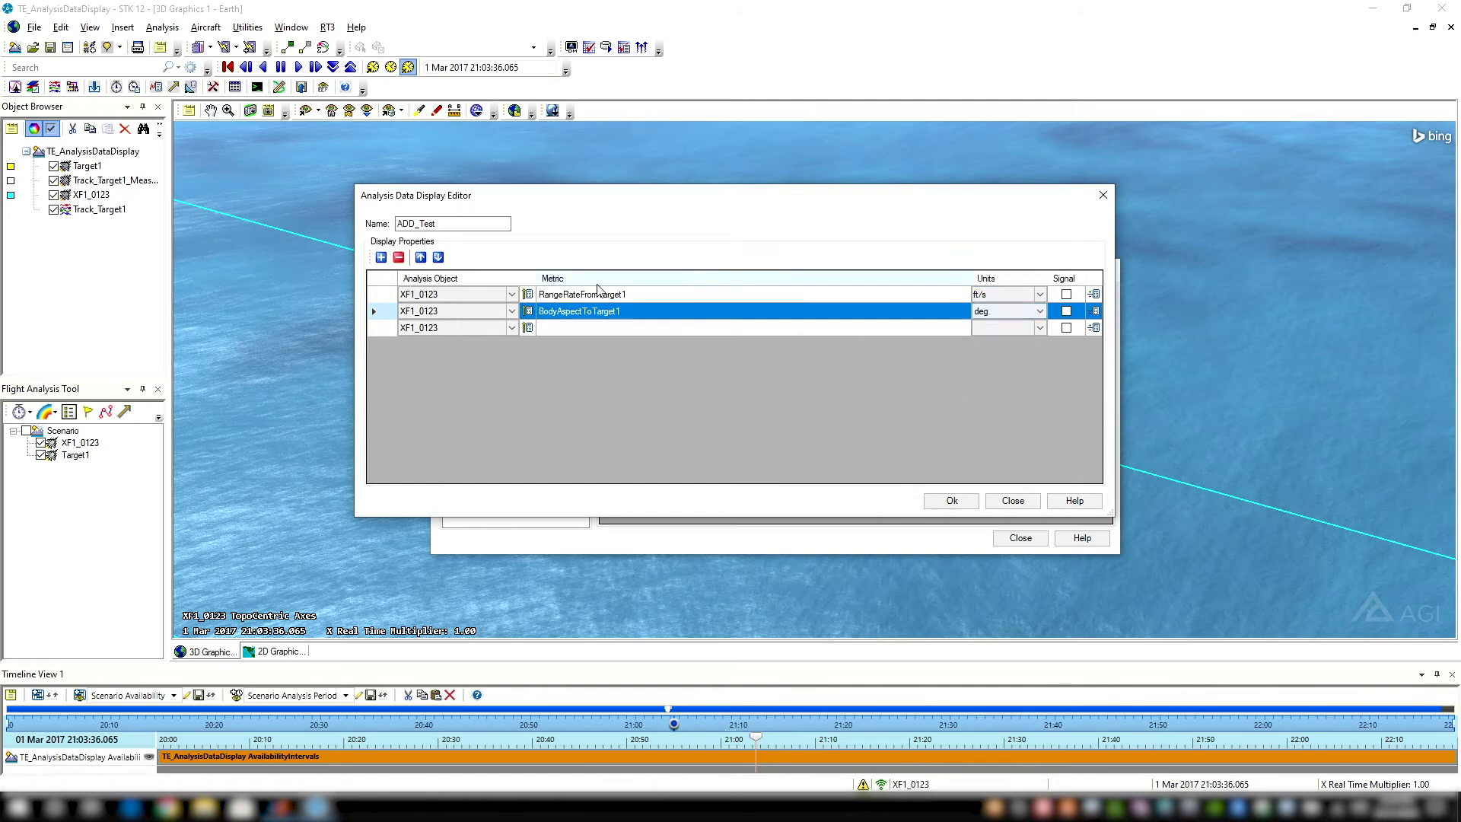
# Set the third row's metric to SlantRangeToTarget1 displayed in nmi
pyautogui.click(528, 328)
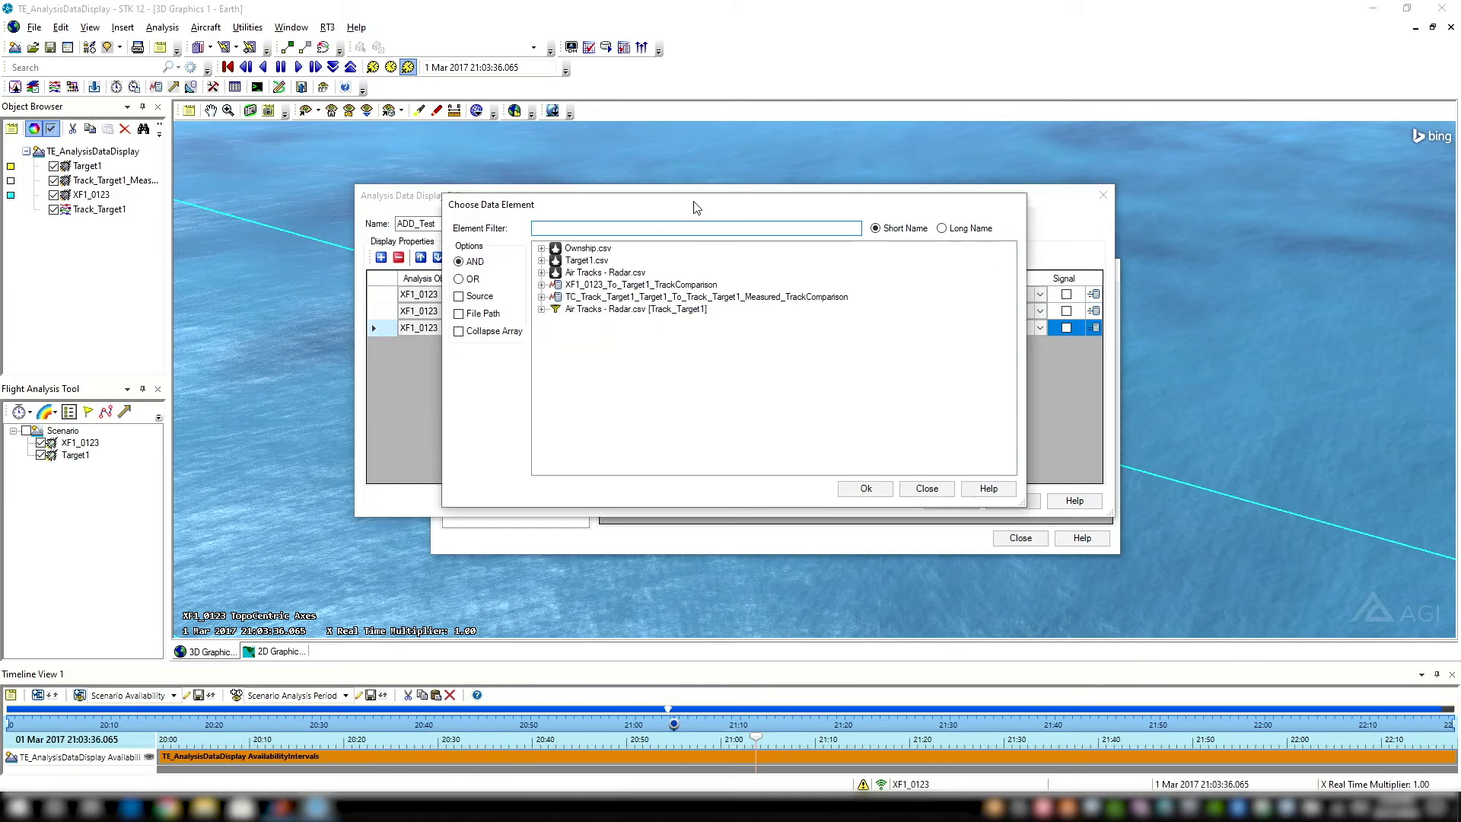
pyautogui.moveTo(708, 208); pyautogui.dragTo(727, 215)
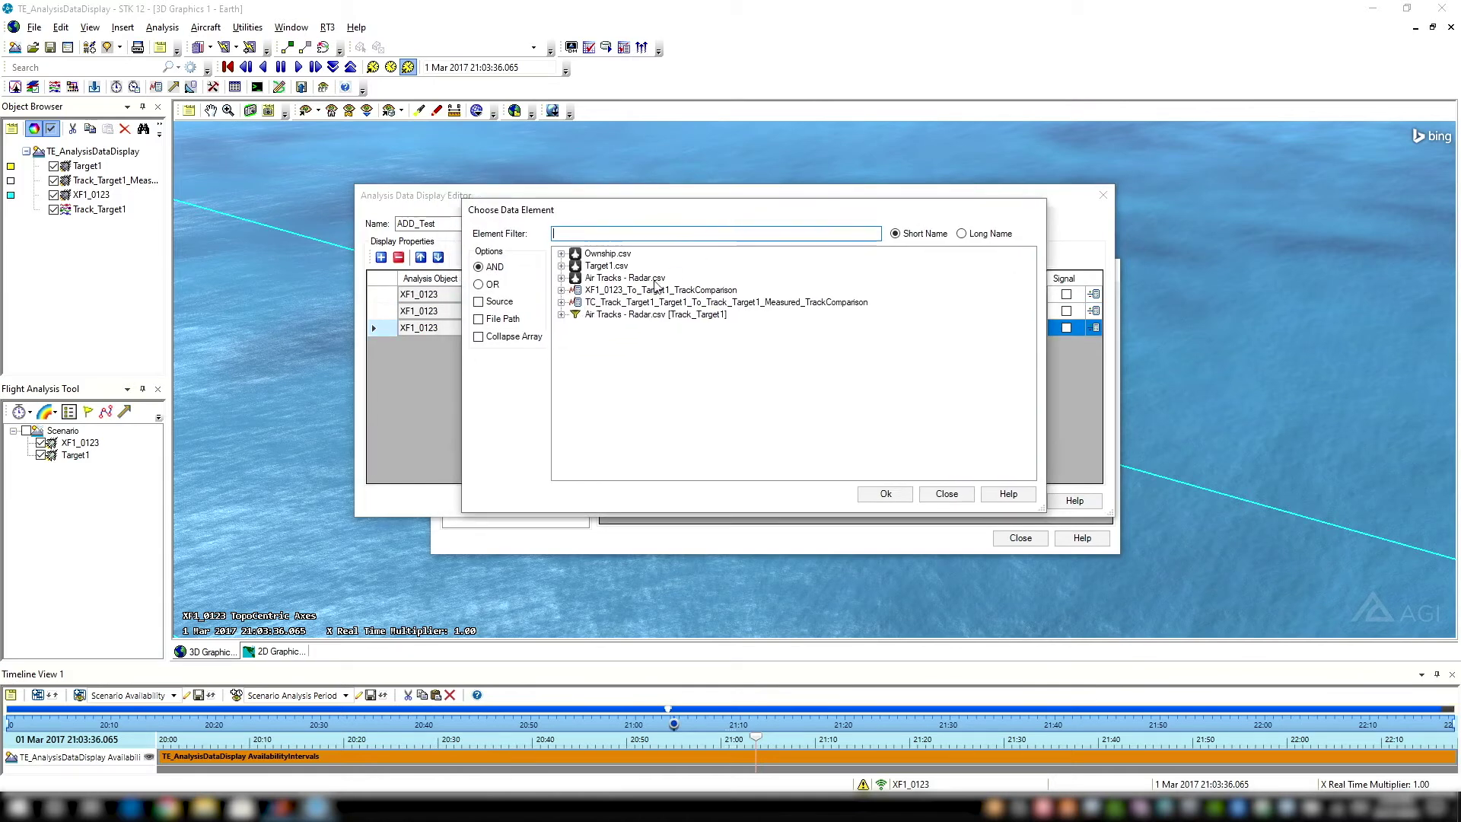
pyautogui.click(560, 290)
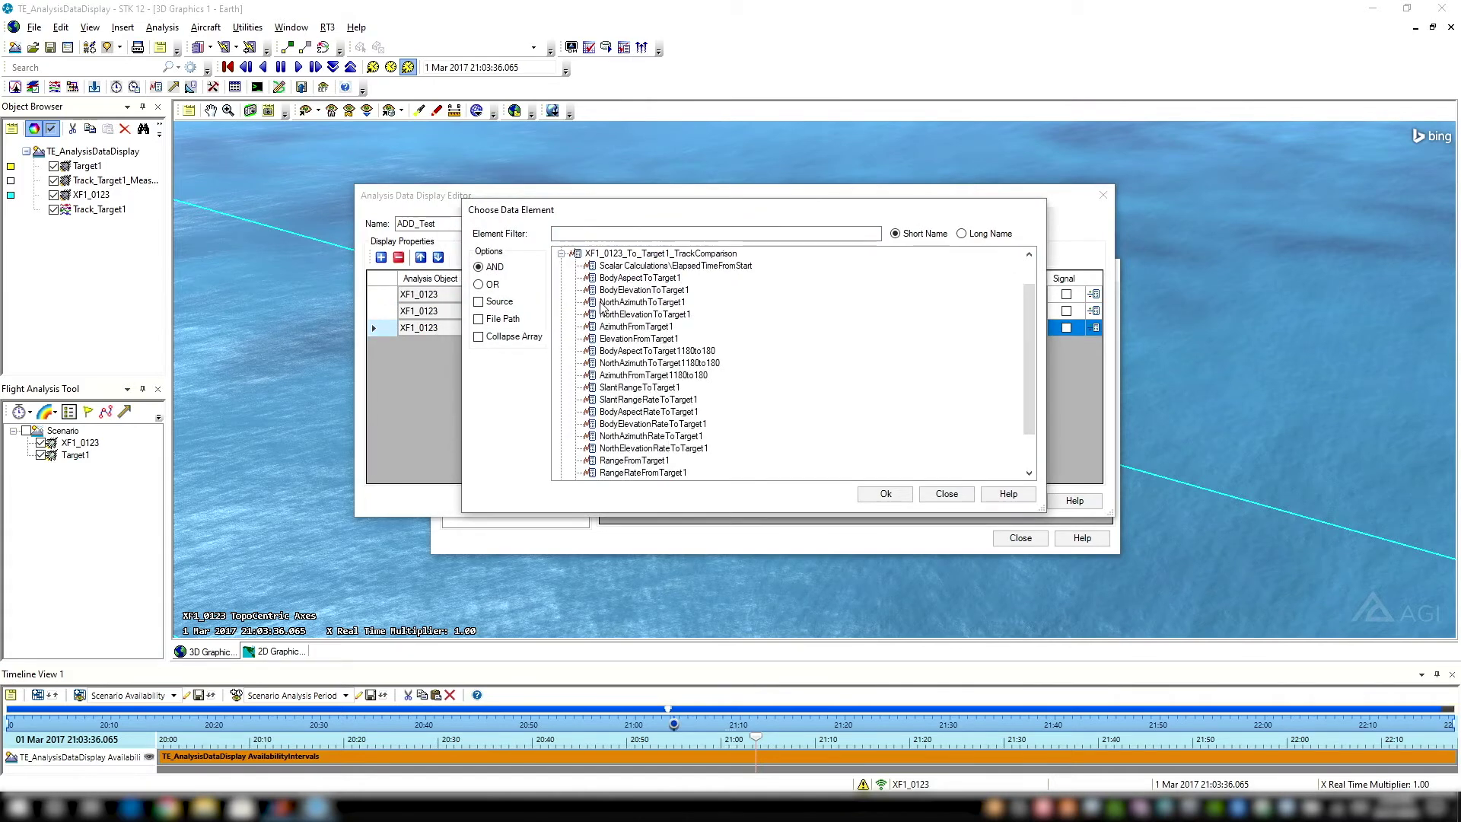
pyautogui.click(638, 388)
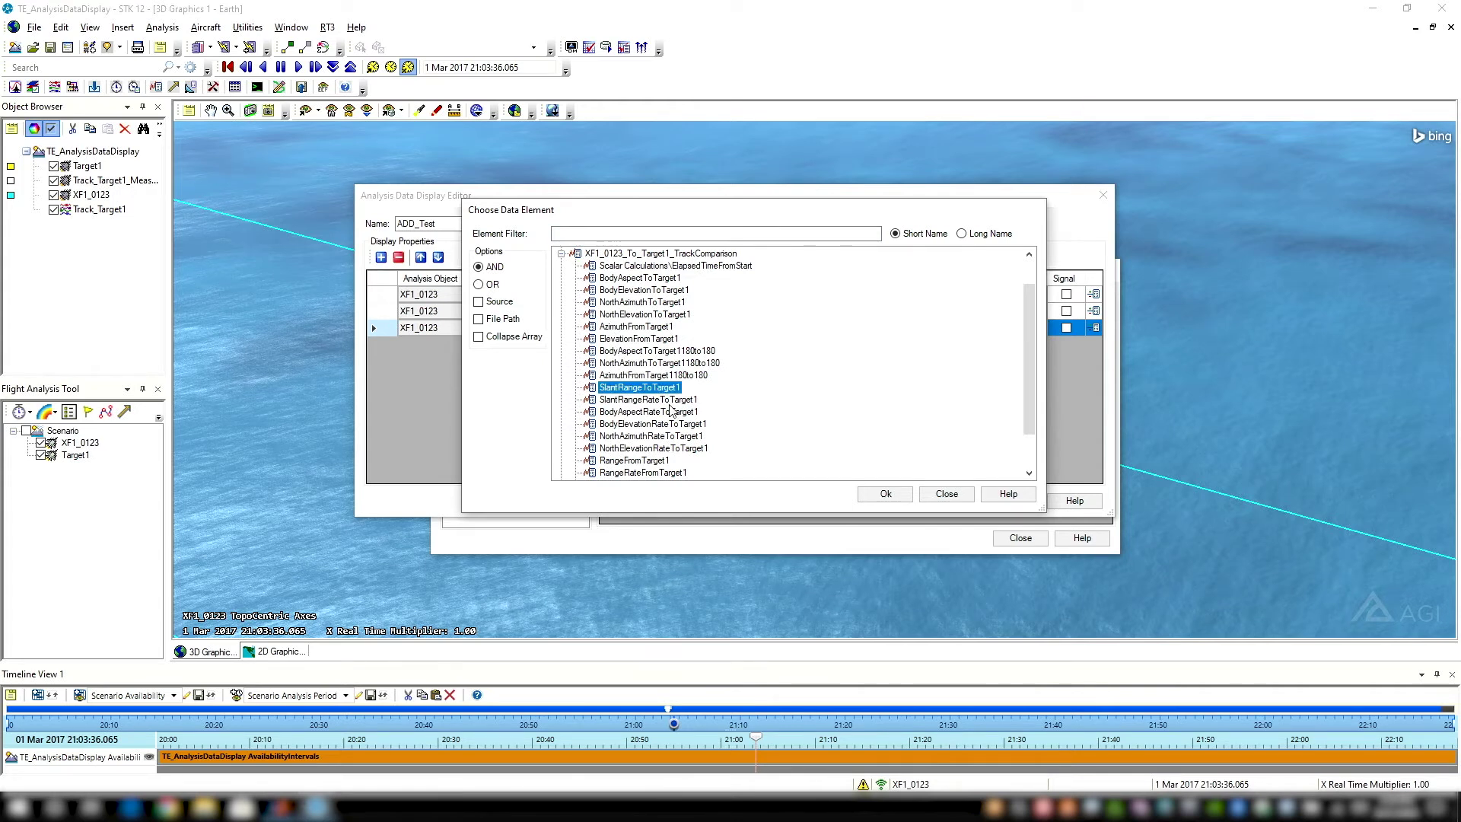
pyautogui.click(885, 494)
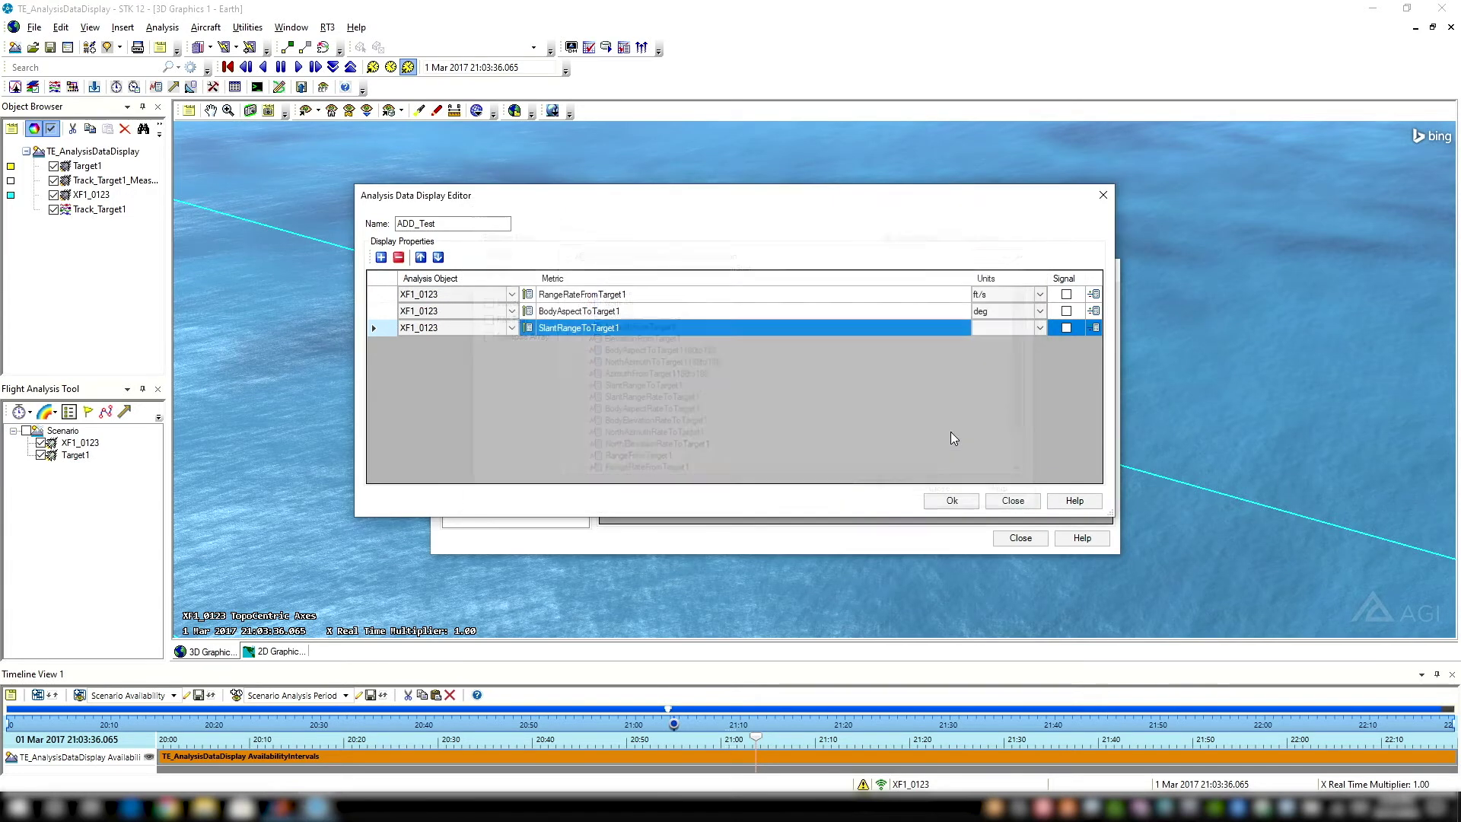
pyautogui.click(1040, 332)
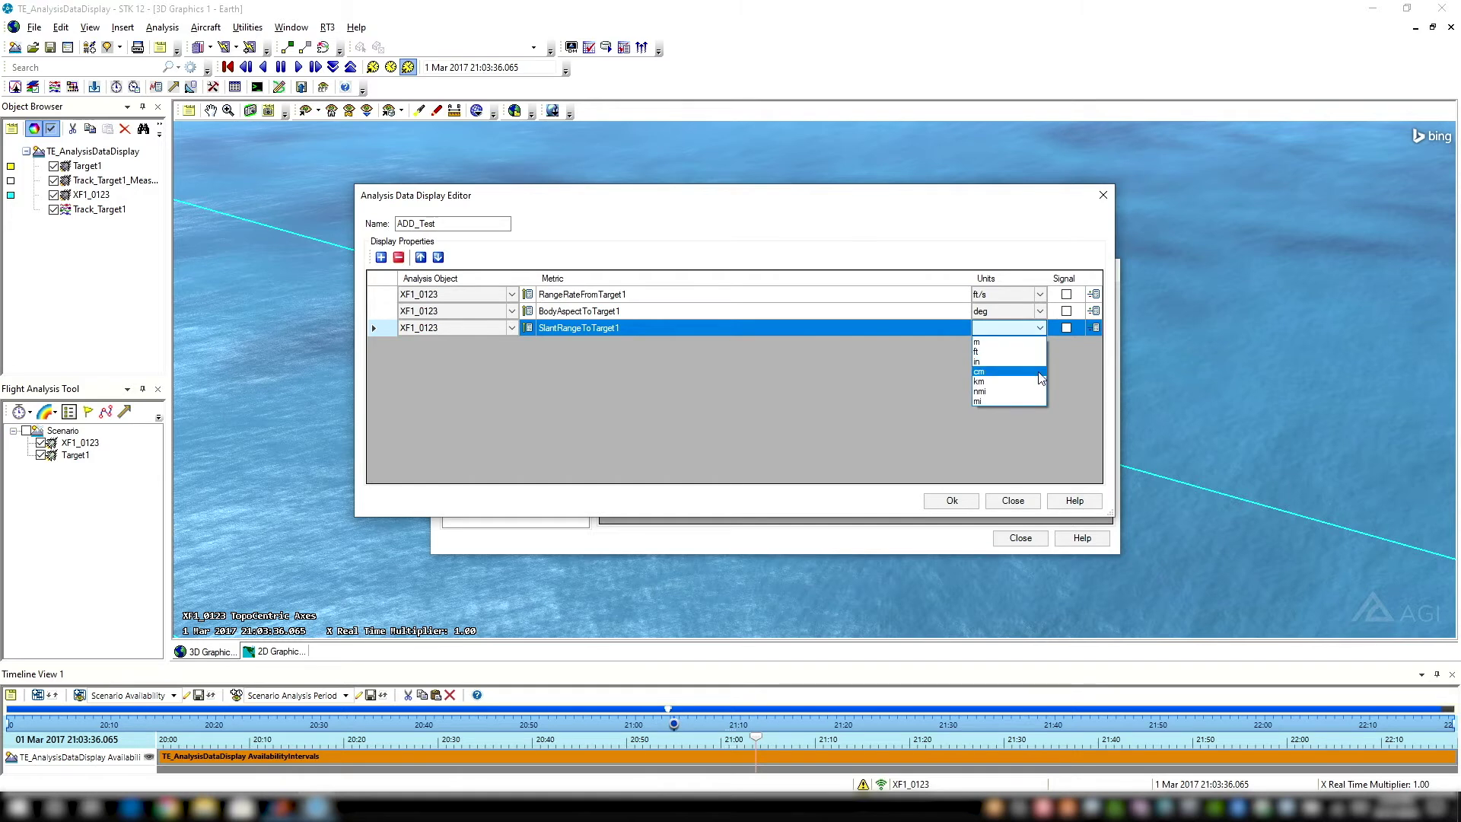
pyautogui.click(1021, 390)
pyautogui.moveTo(964, 204); pyautogui.dragTo(959, 198)
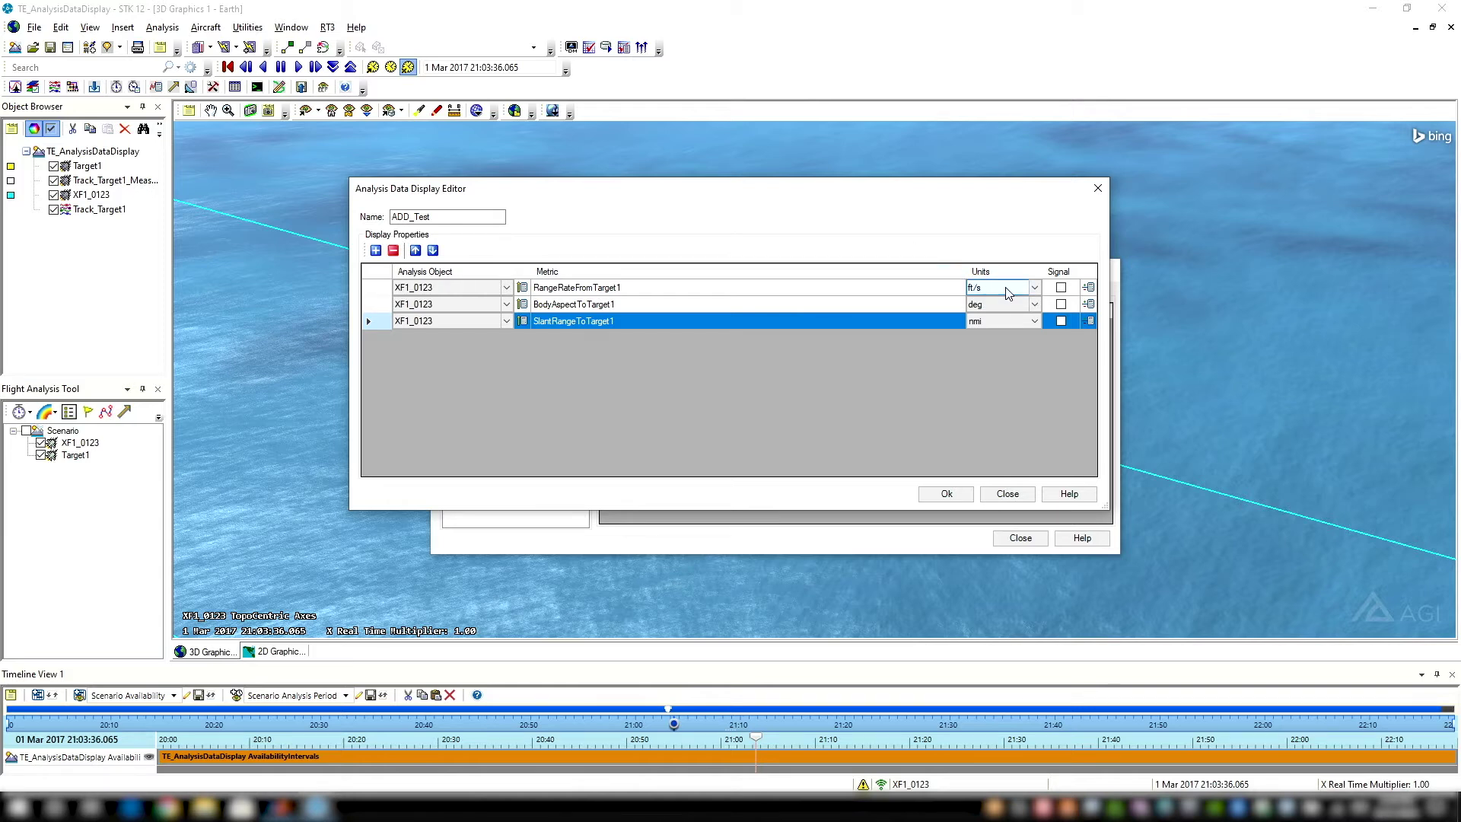
pyautogui.click(1089, 292)
# Give RangeRateFromTarget1 an in-spec status indicator from 0 to 1000 ft/s
pyautogui.moveTo(737, 256); pyautogui.dragTo(805, 237)
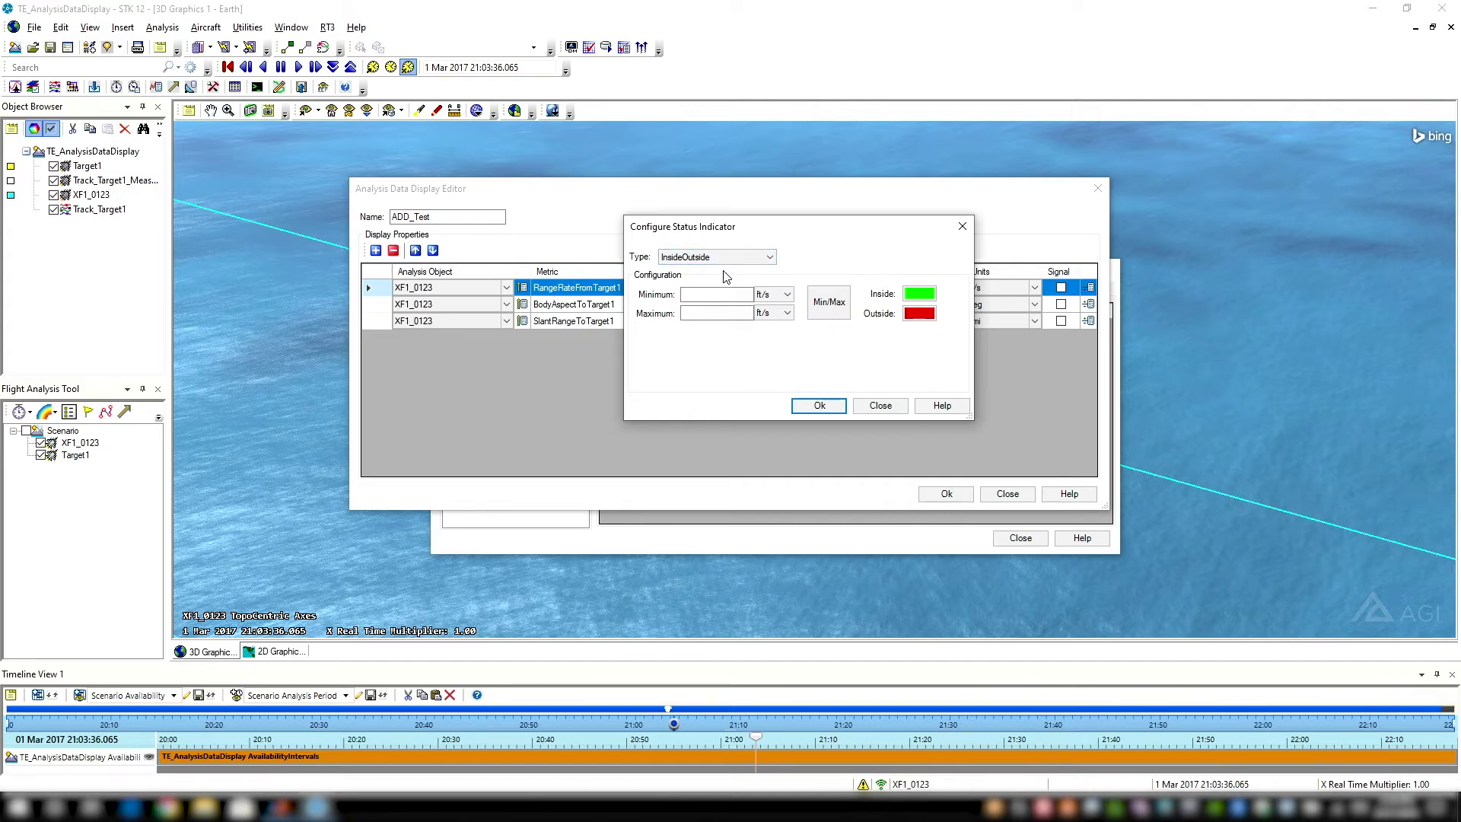
pyautogui.moveTo(793, 227); pyautogui.dragTo(846, 229)
pyautogui.click(794, 291)
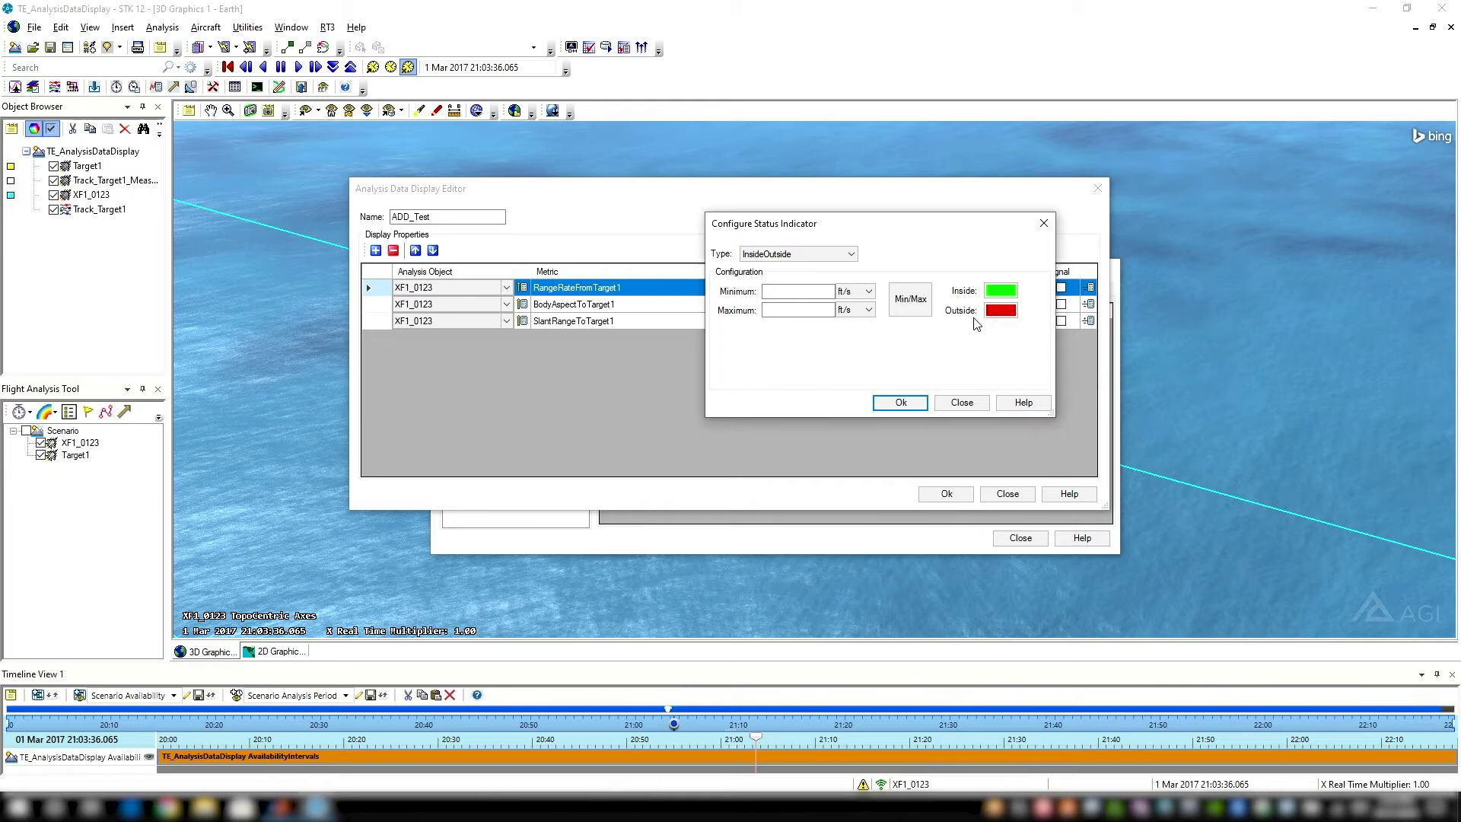
pyautogui.moveTo(881, 232); pyautogui.dragTo(812, 352)
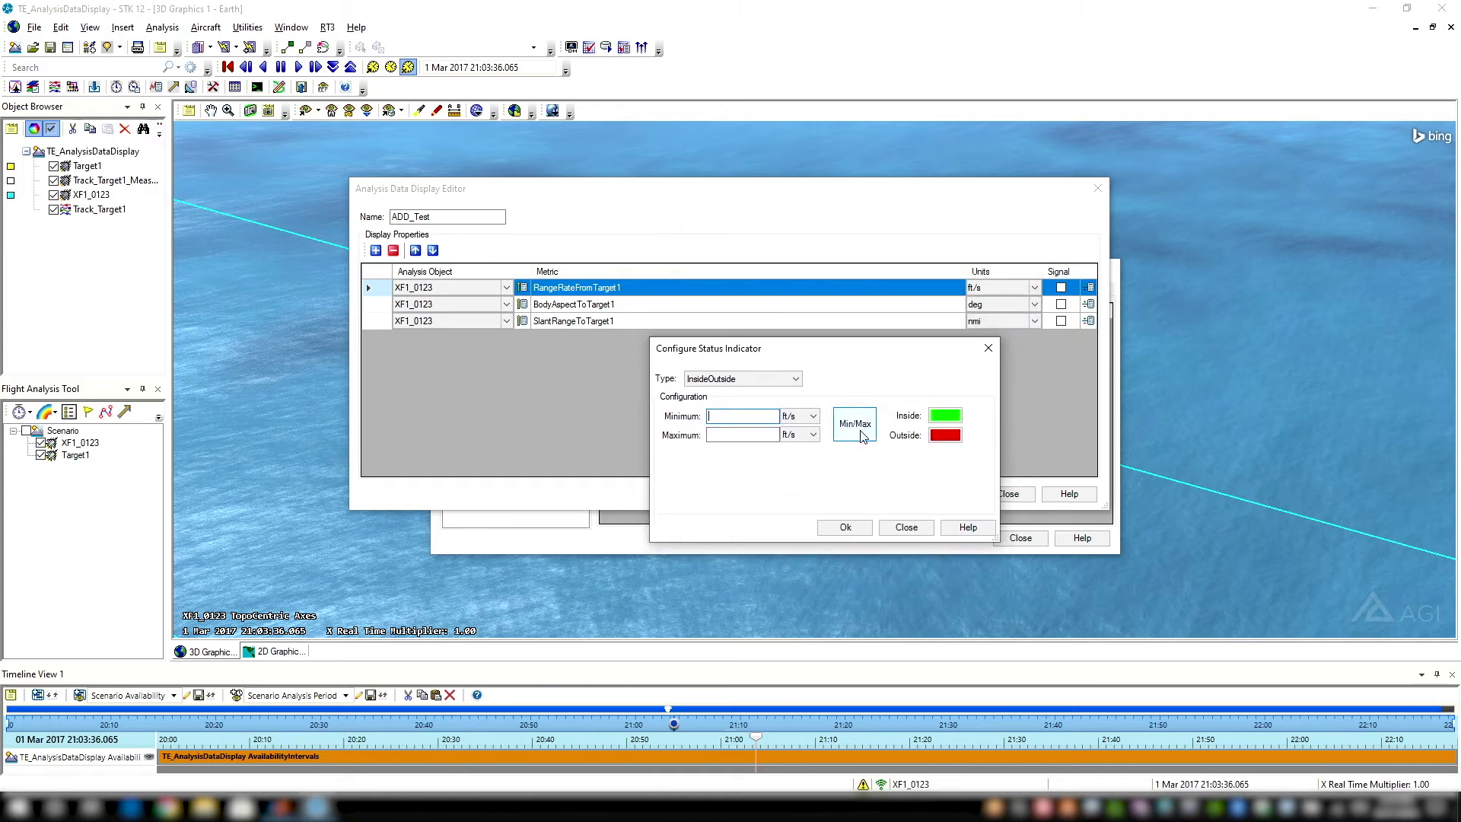
pyautogui.moveTo(864, 356); pyautogui.dragTo(853, 351)
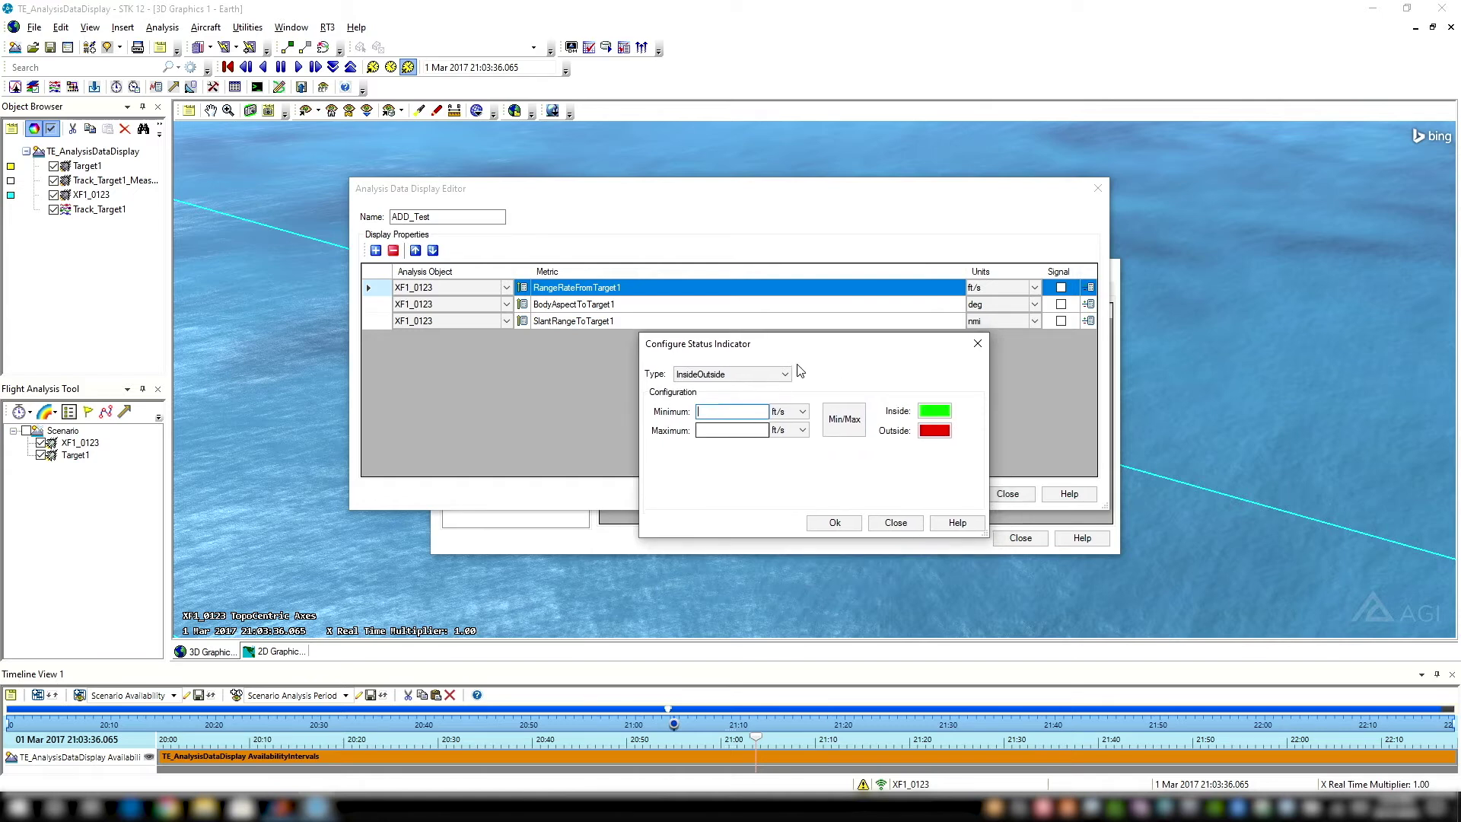
pyautogui.click(745, 429)
pyautogui.moveTo(815, 350); pyautogui.dragTo(801, 326)
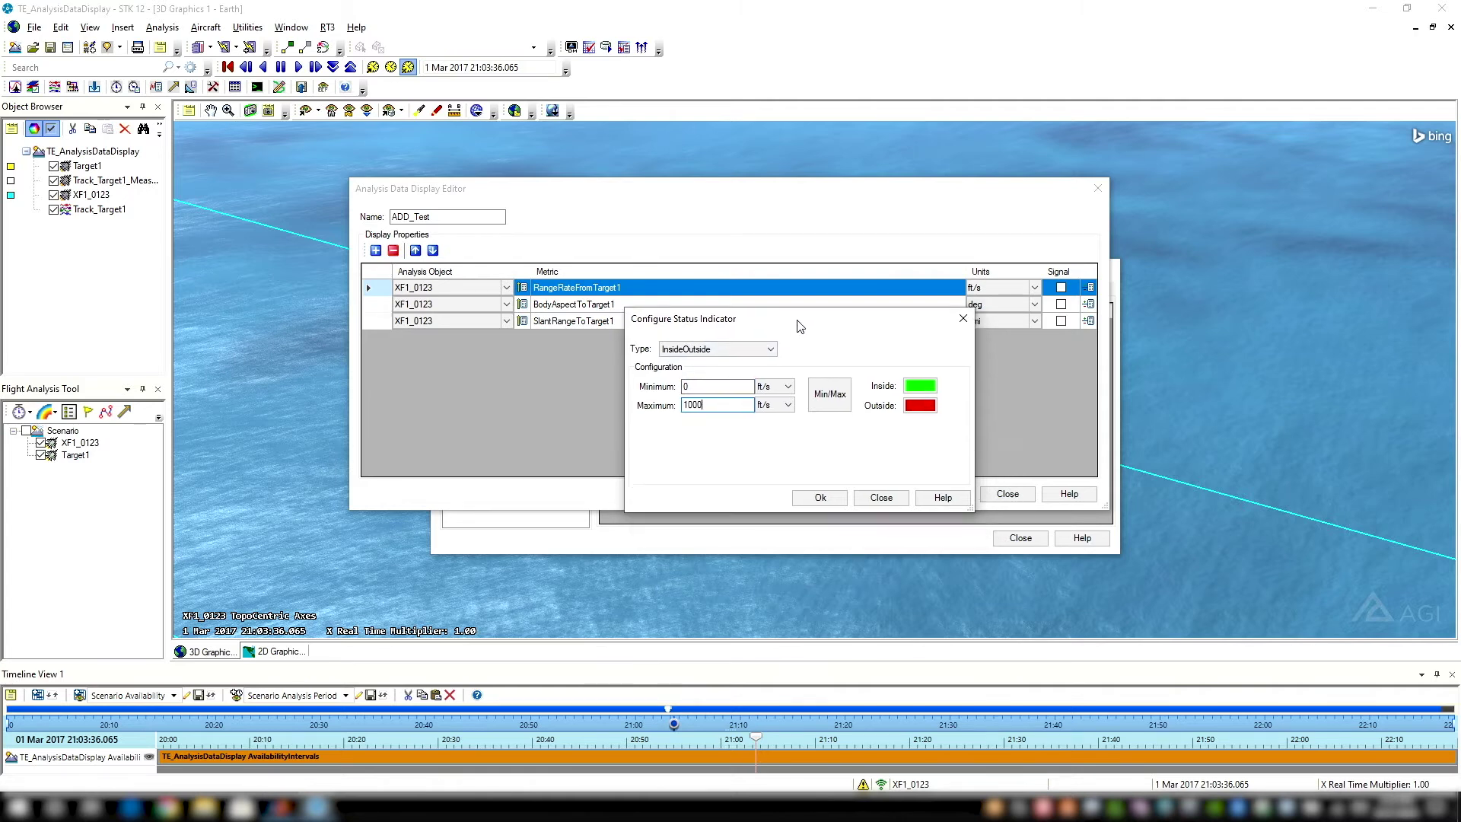
pyautogui.click(827, 500)
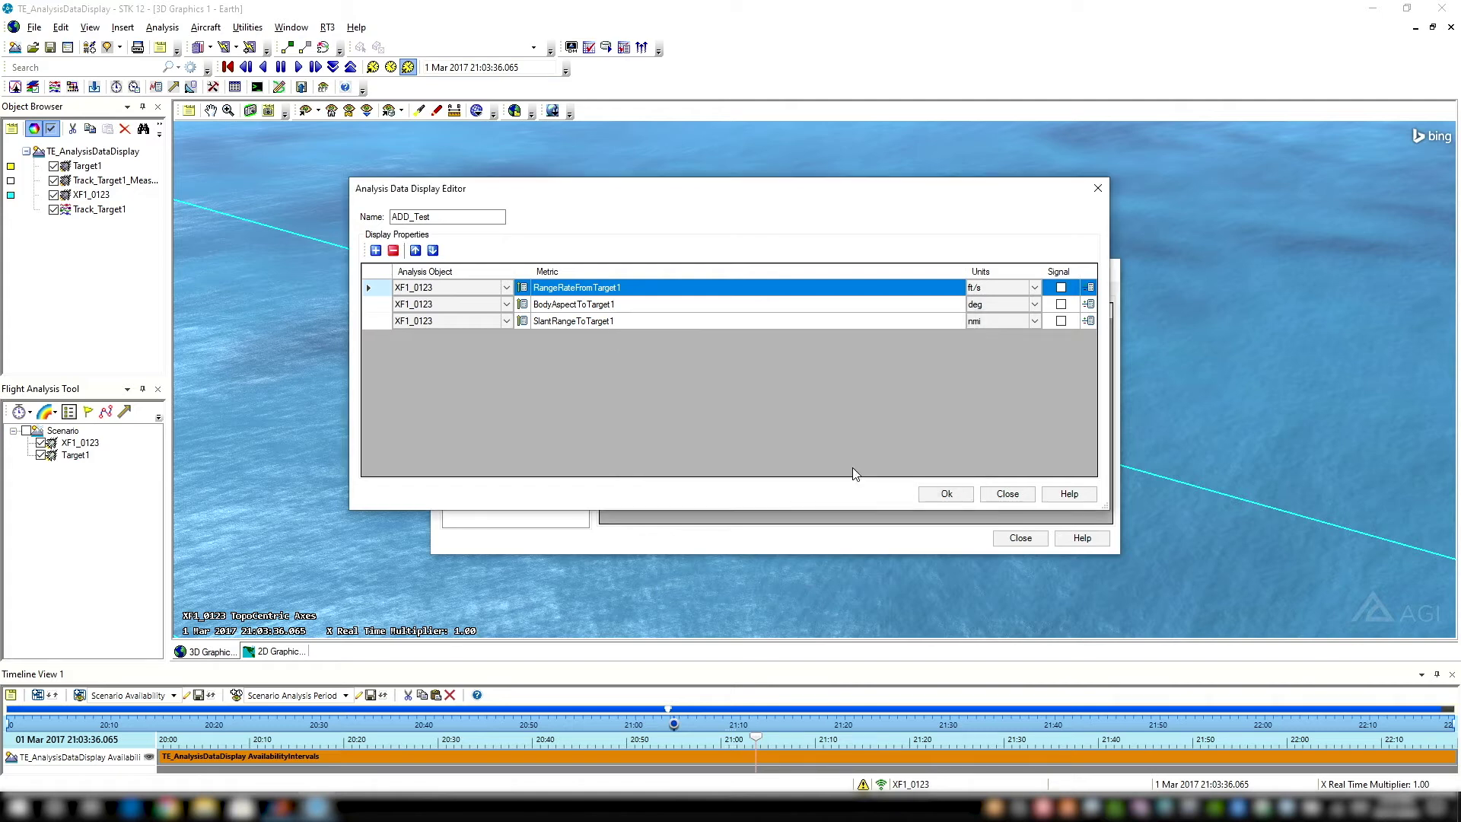
pyautogui.click(1090, 303)
# Give BodyAspectToTarget1 an in-spec status indicator from 50 to 180 deg
pyautogui.moveTo(777, 260); pyautogui.dragTo(835, 367)
pyautogui.click(703, 421)
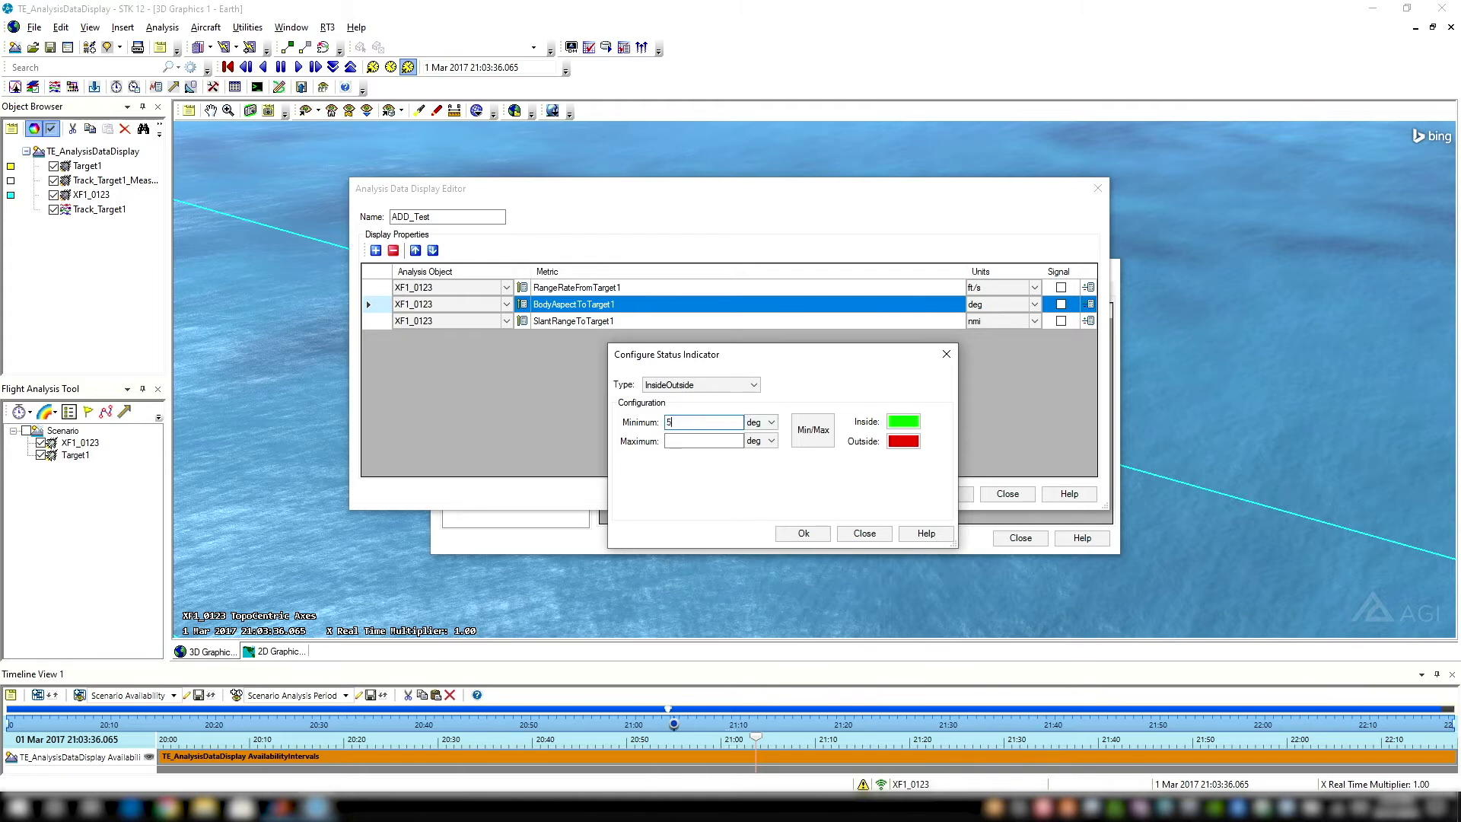
pyautogui.write('50')
pyautogui.click(716, 441)
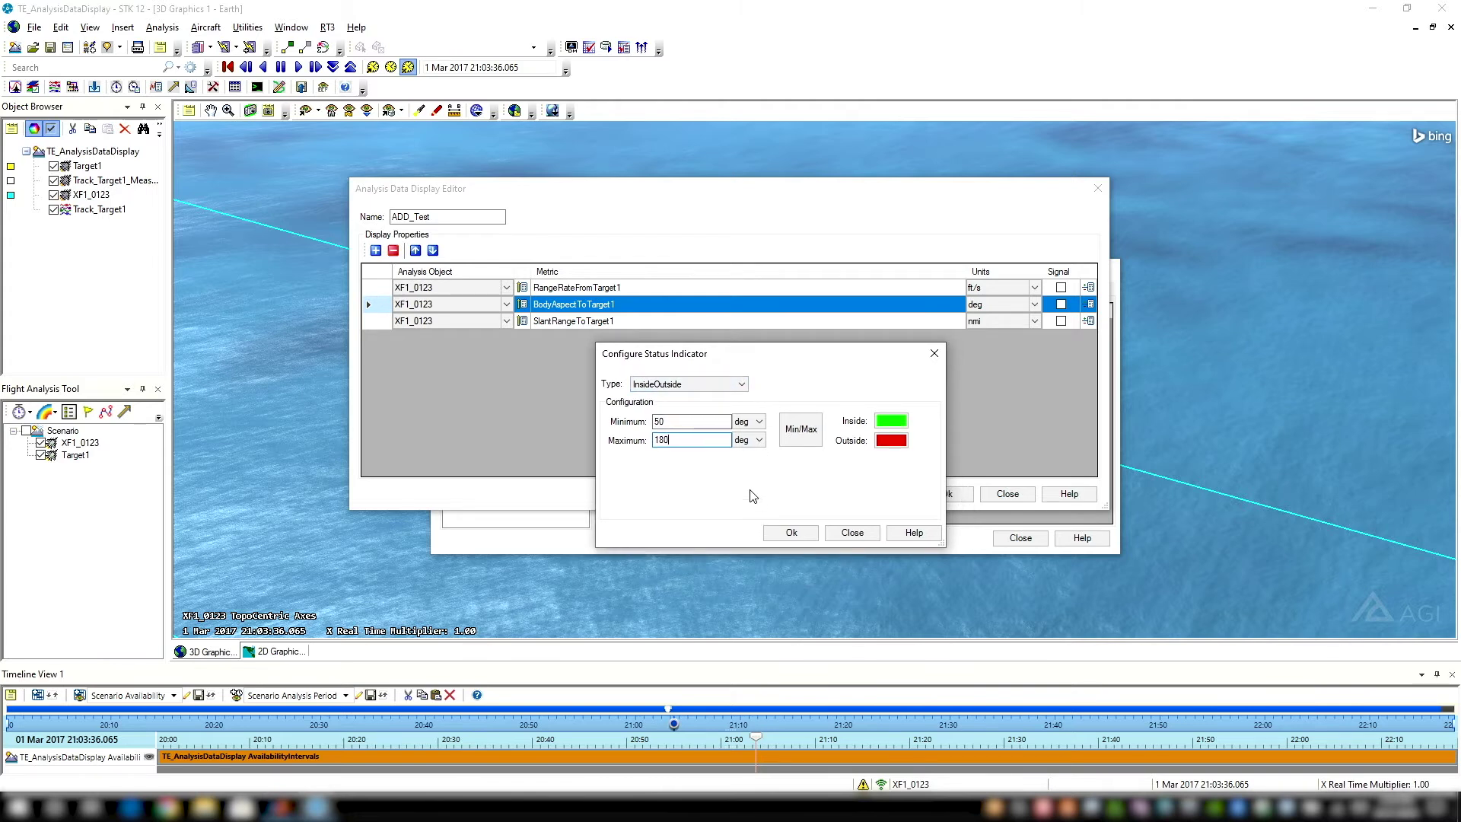
pyautogui.click(769, 532)
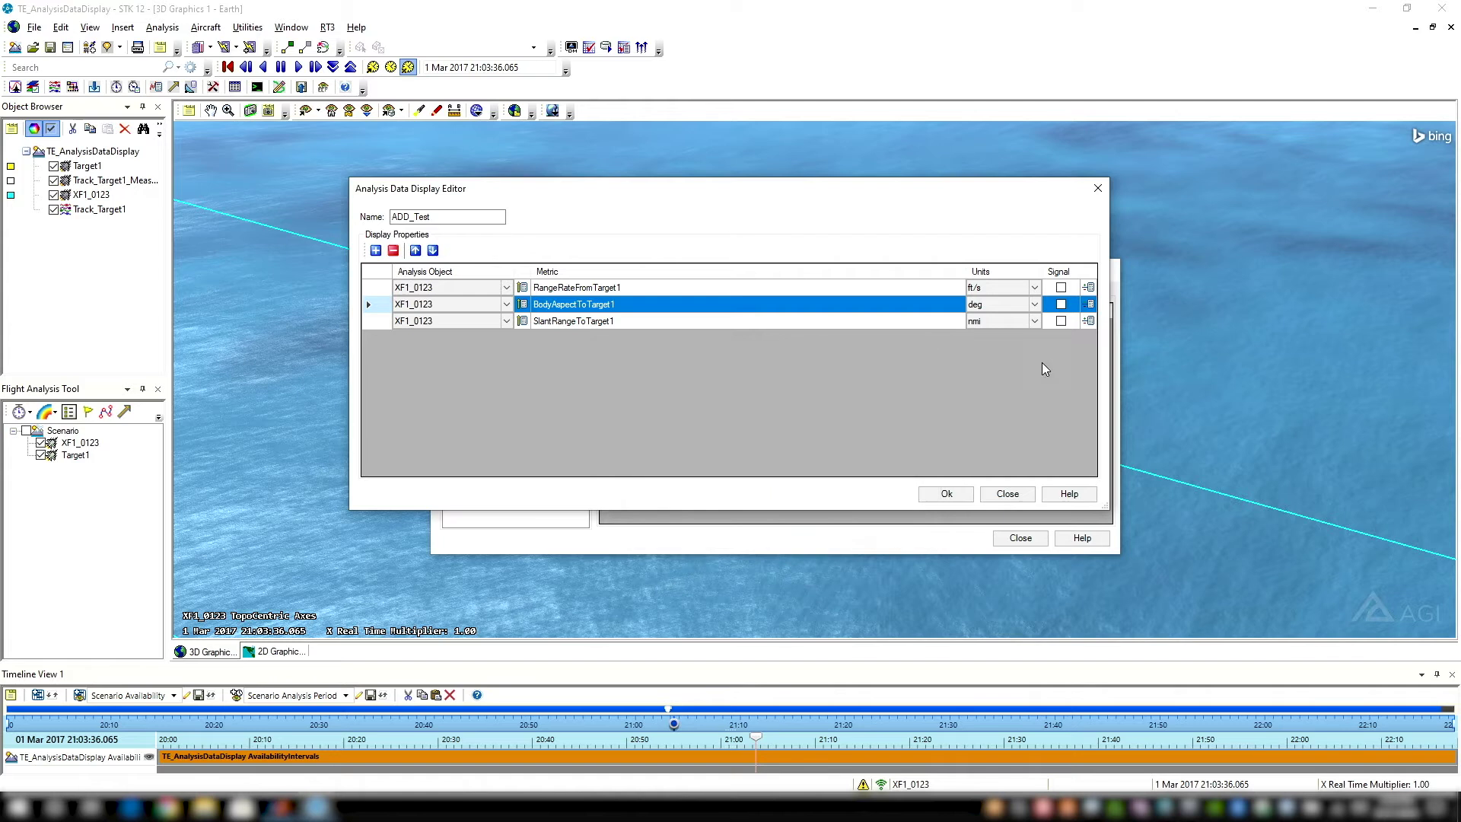
# Give SlantRangeToTarget1 a status indicator with a 15 nmi minimum
pyautogui.click(1090, 321)
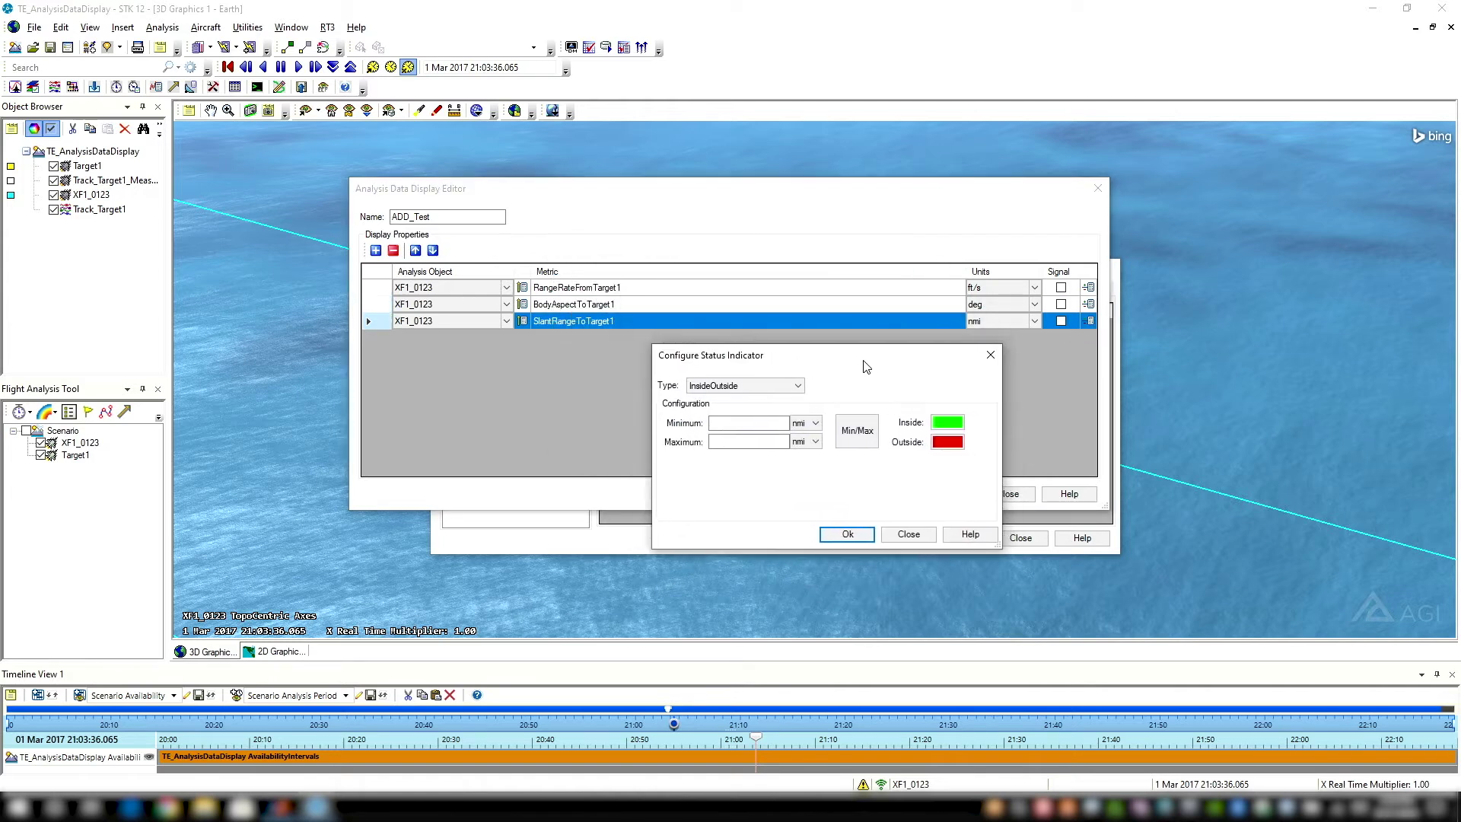
pyautogui.click(764, 423)
pyautogui.click(778, 440)
pyautogui.click(846, 534)
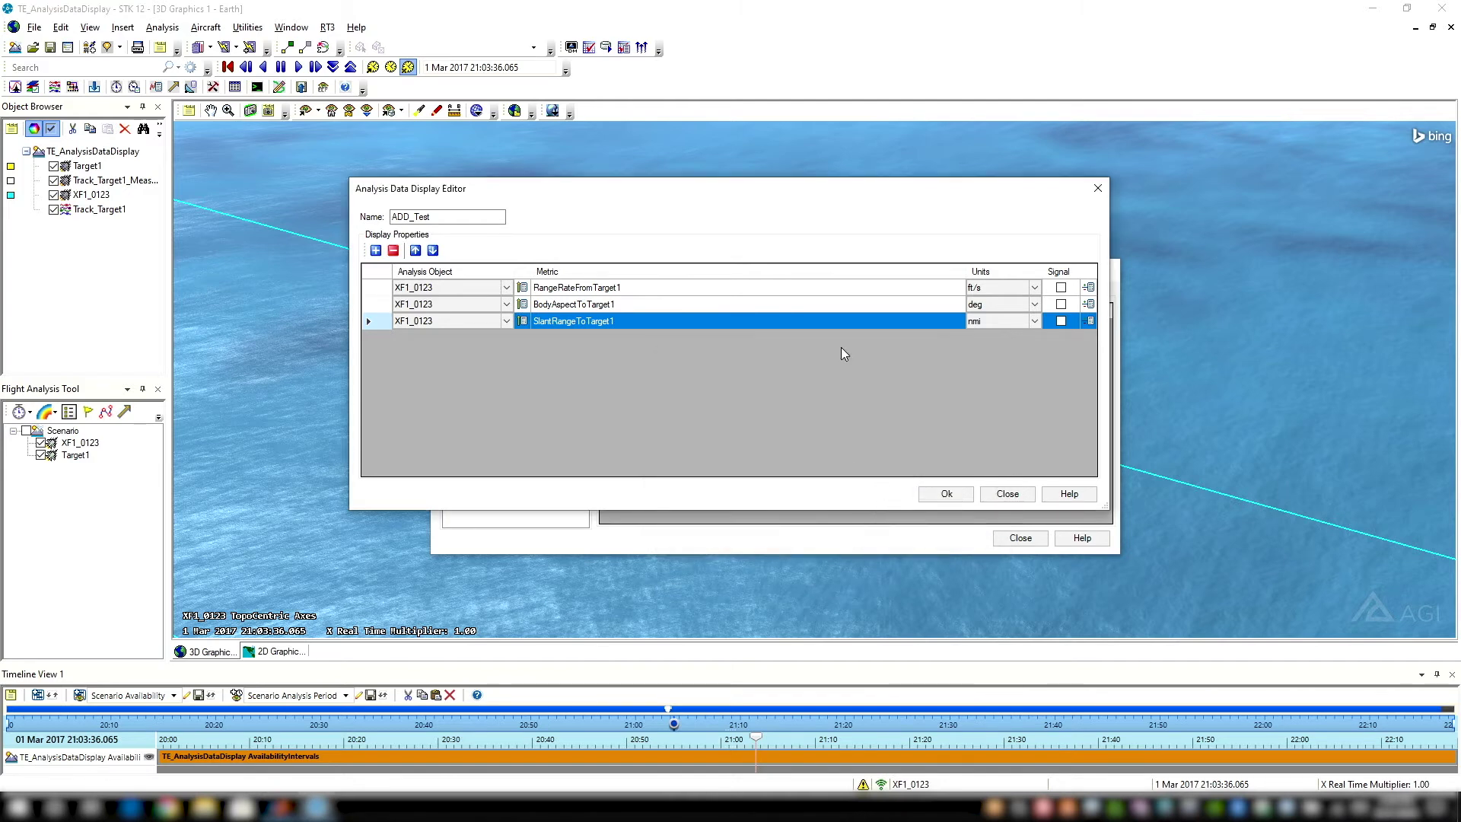
pyautogui.moveTo(790, 192); pyautogui.dragTo(862, 171)
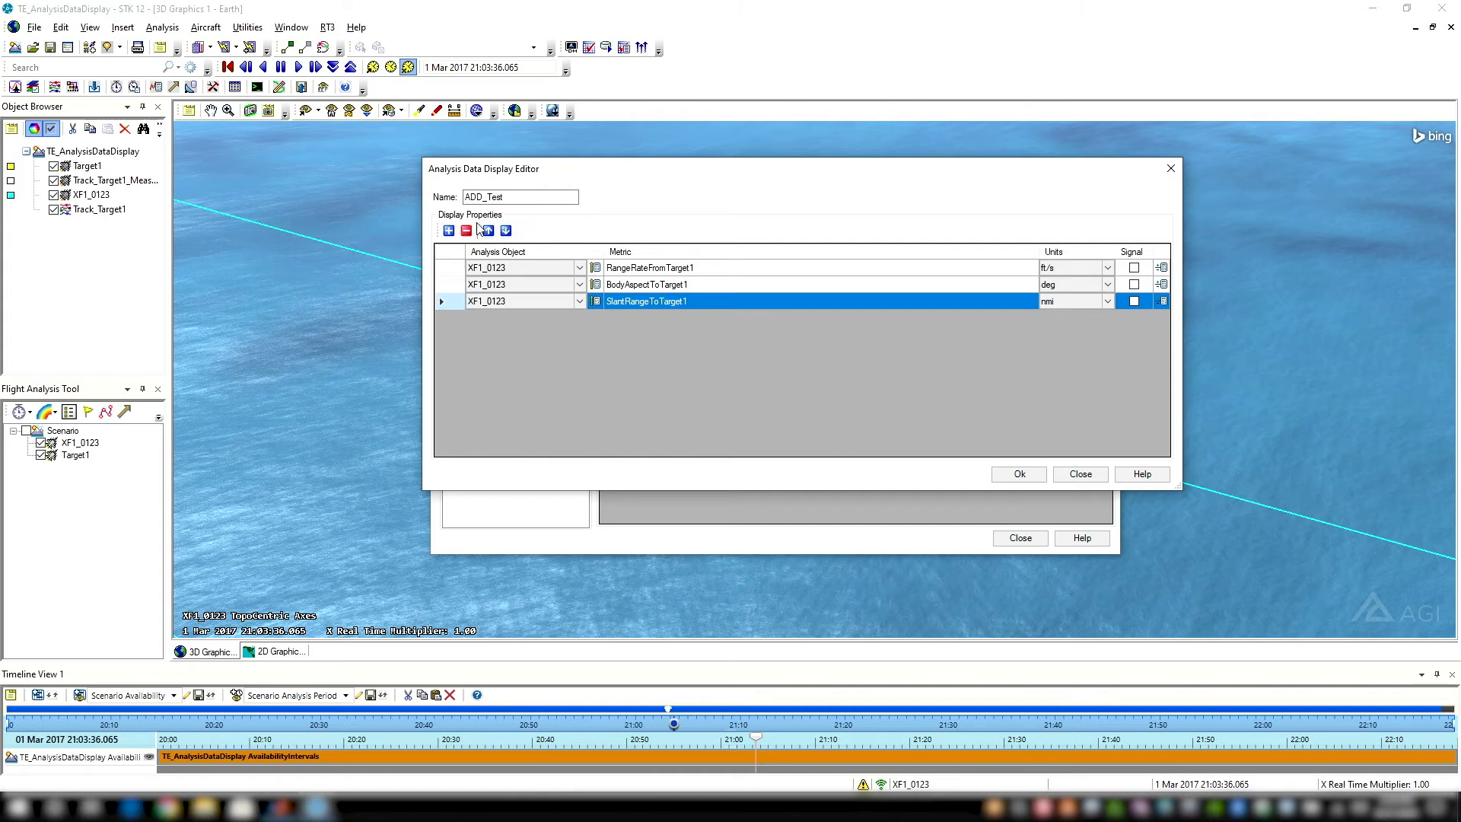
# Confirm the ADD_Test settings, position its display, and start the animation
pyautogui.click(1038, 478)
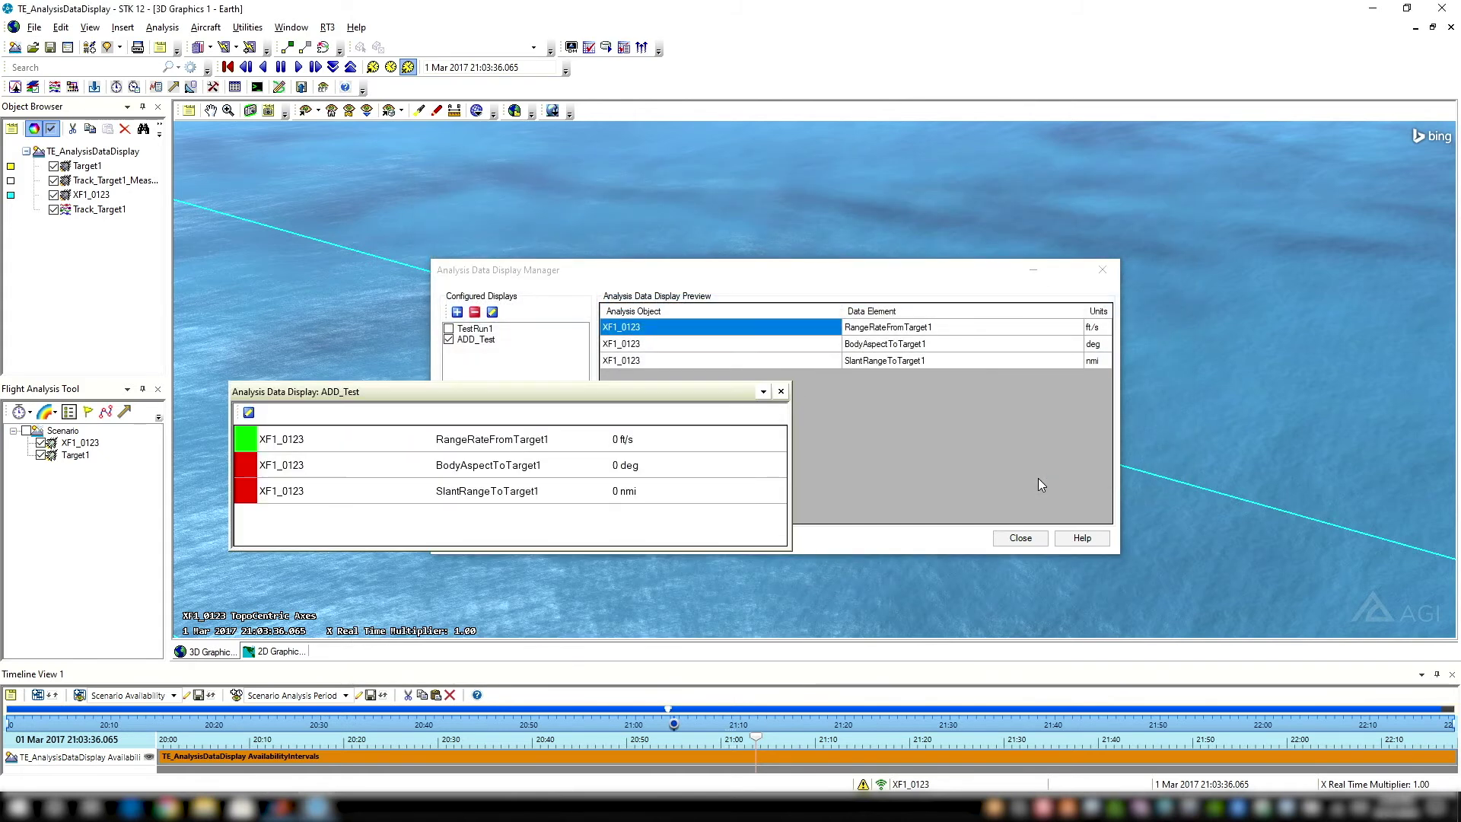
pyautogui.moveTo(688, 400); pyautogui.dragTo(910, 184)
pyautogui.moveTo(750, 170); pyautogui.dragTo(755, 162)
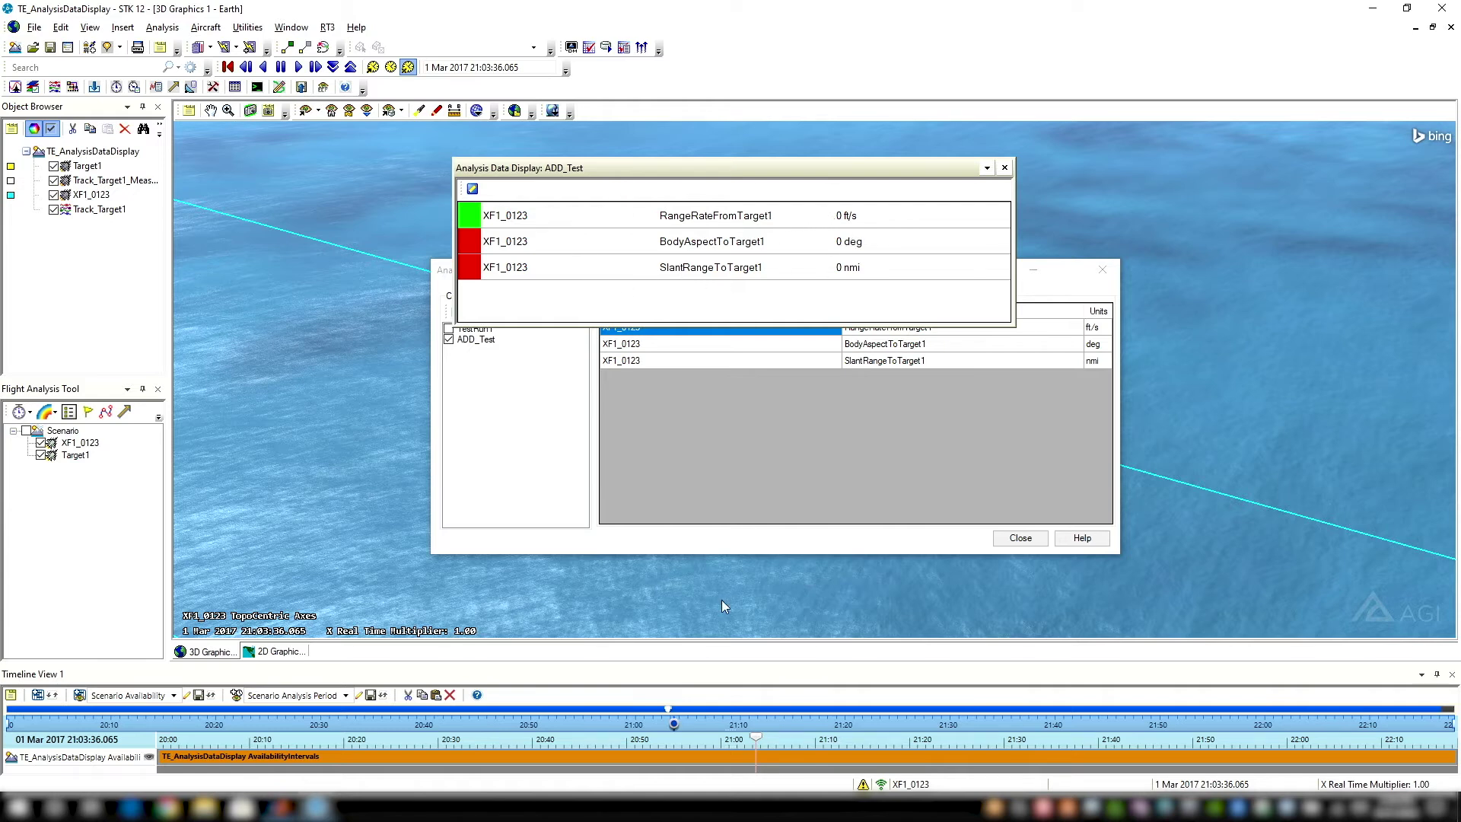
pyautogui.click(299, 67)
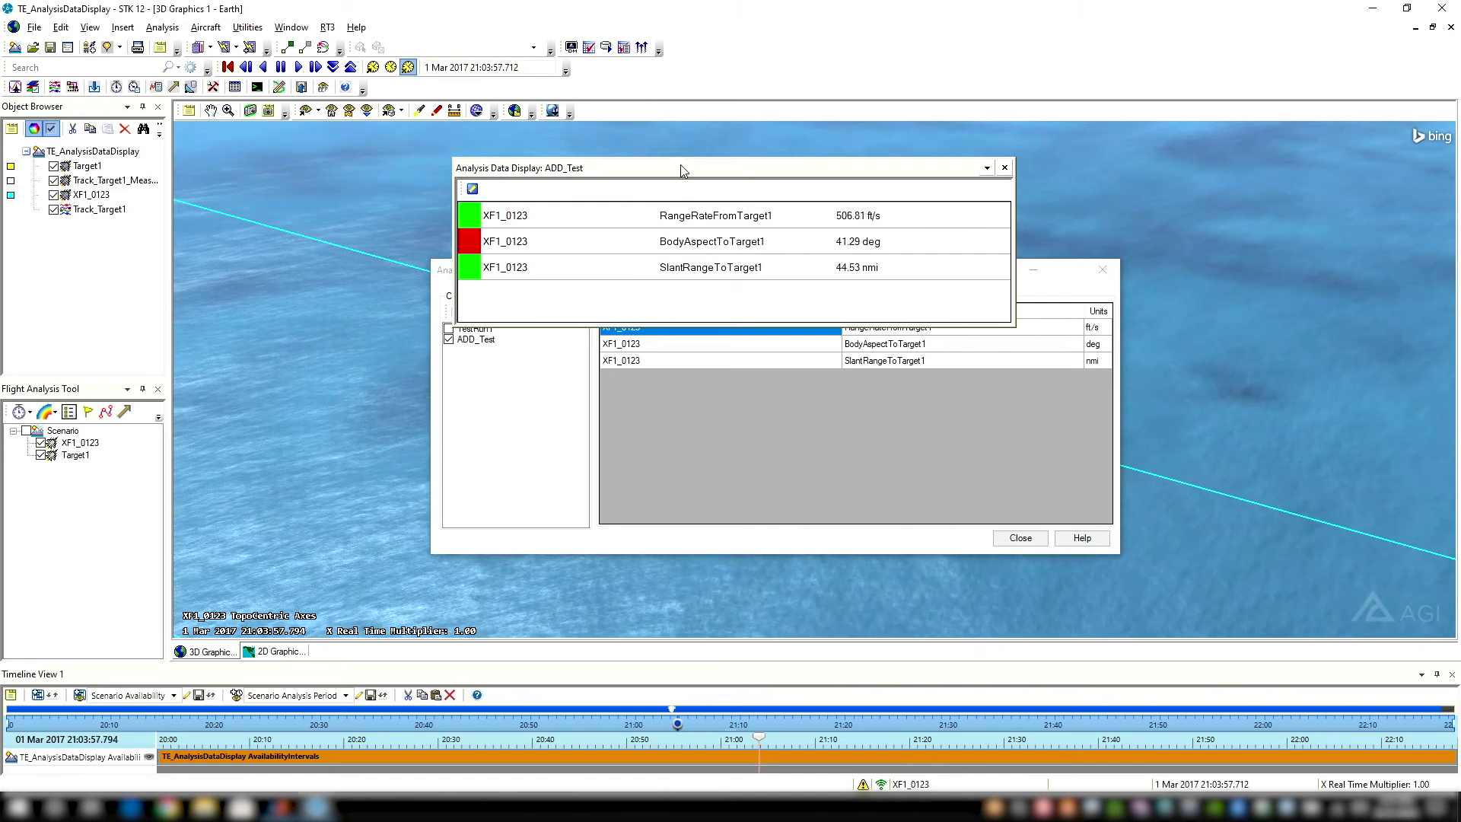
# Rewind the scenario to 20:49:35, close the display manager, and centre the ADD_Test display
pyautogui.moveTo(685, 169); pyautogui.dragTo(690, 163)
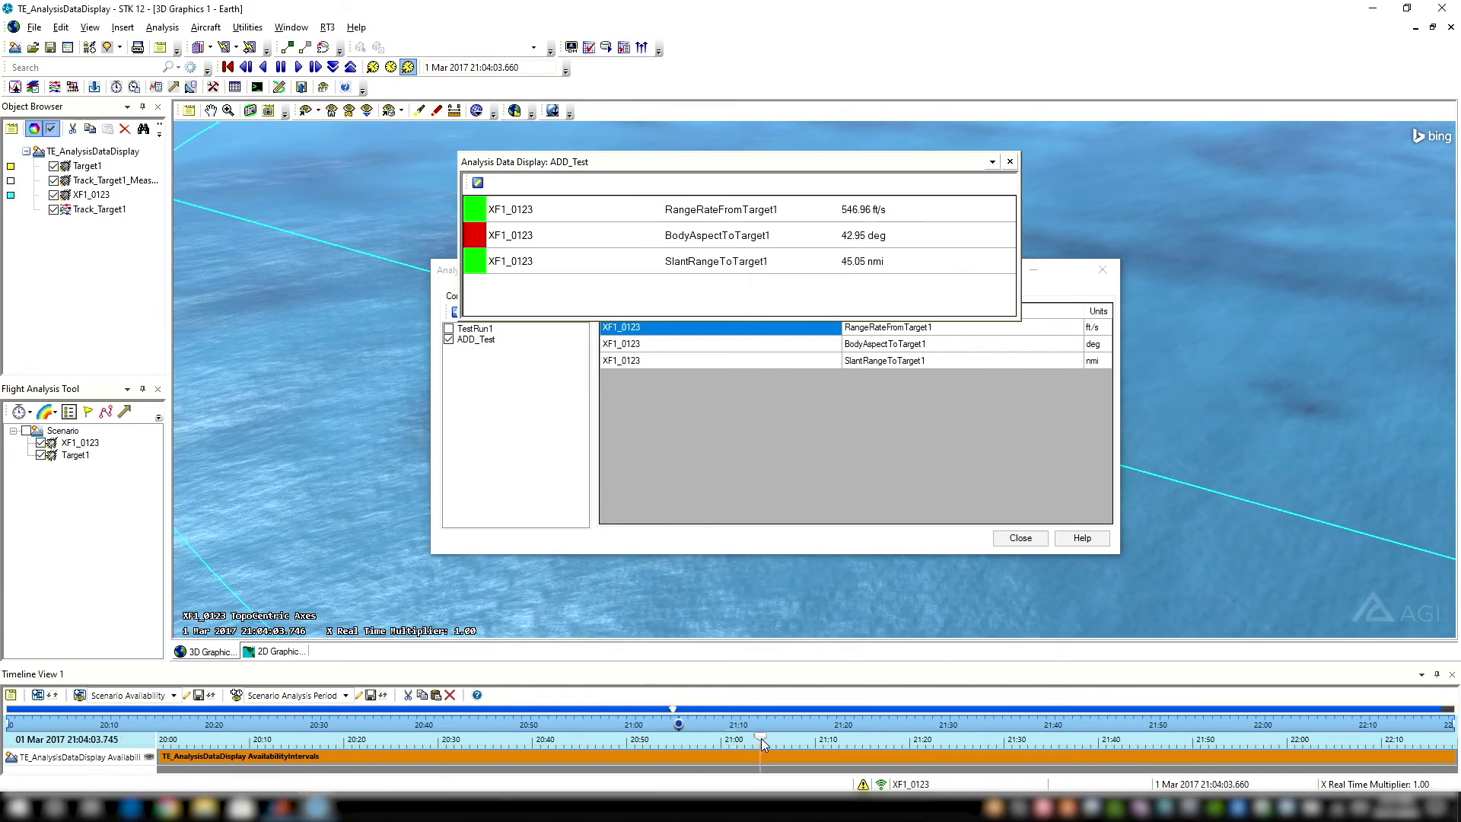
pyautogui.moveTo(761, 738); pyautogui.dragTo(624, 743)
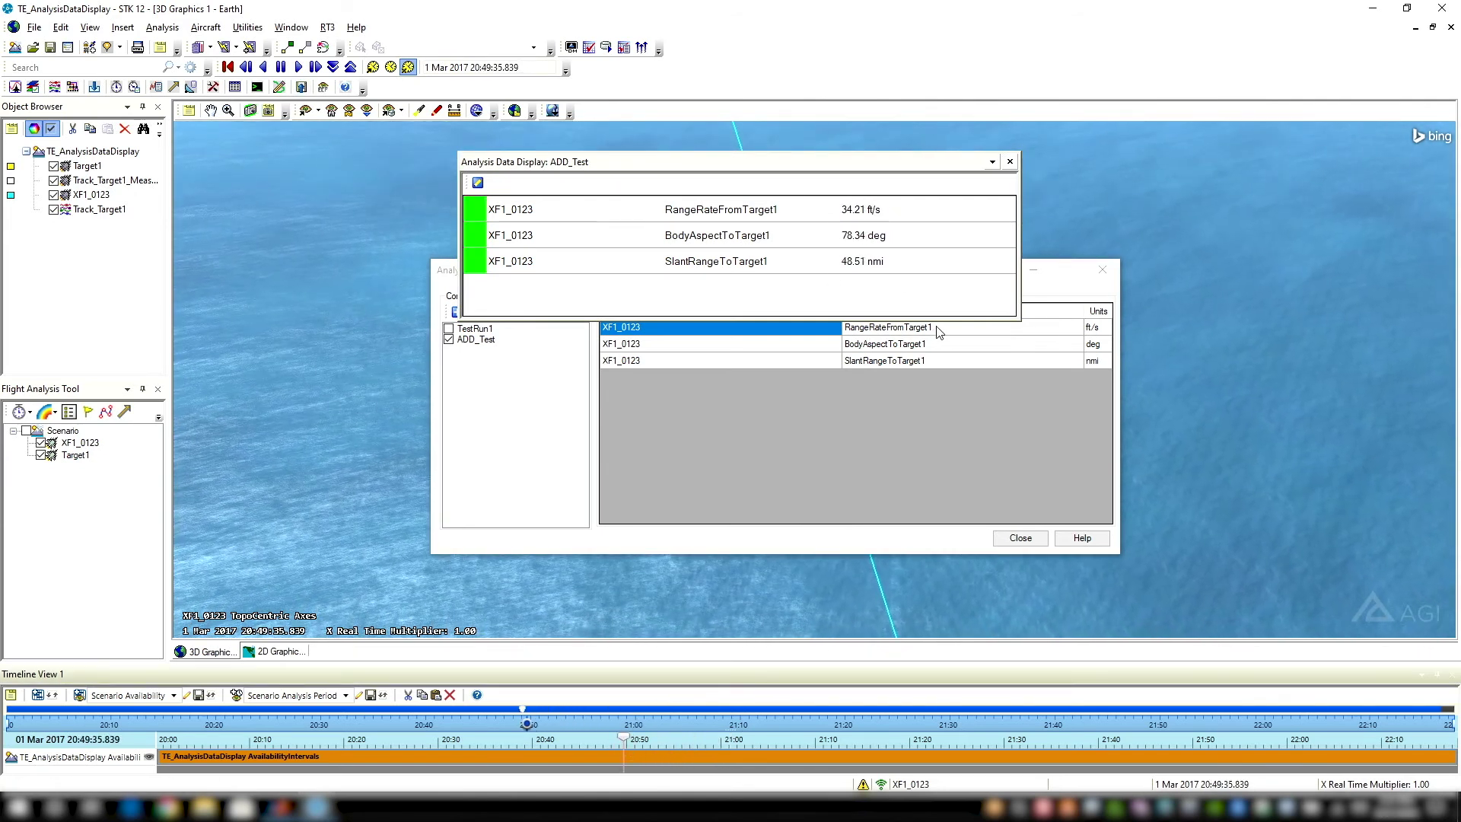
pyautogui.click(1101, 279)
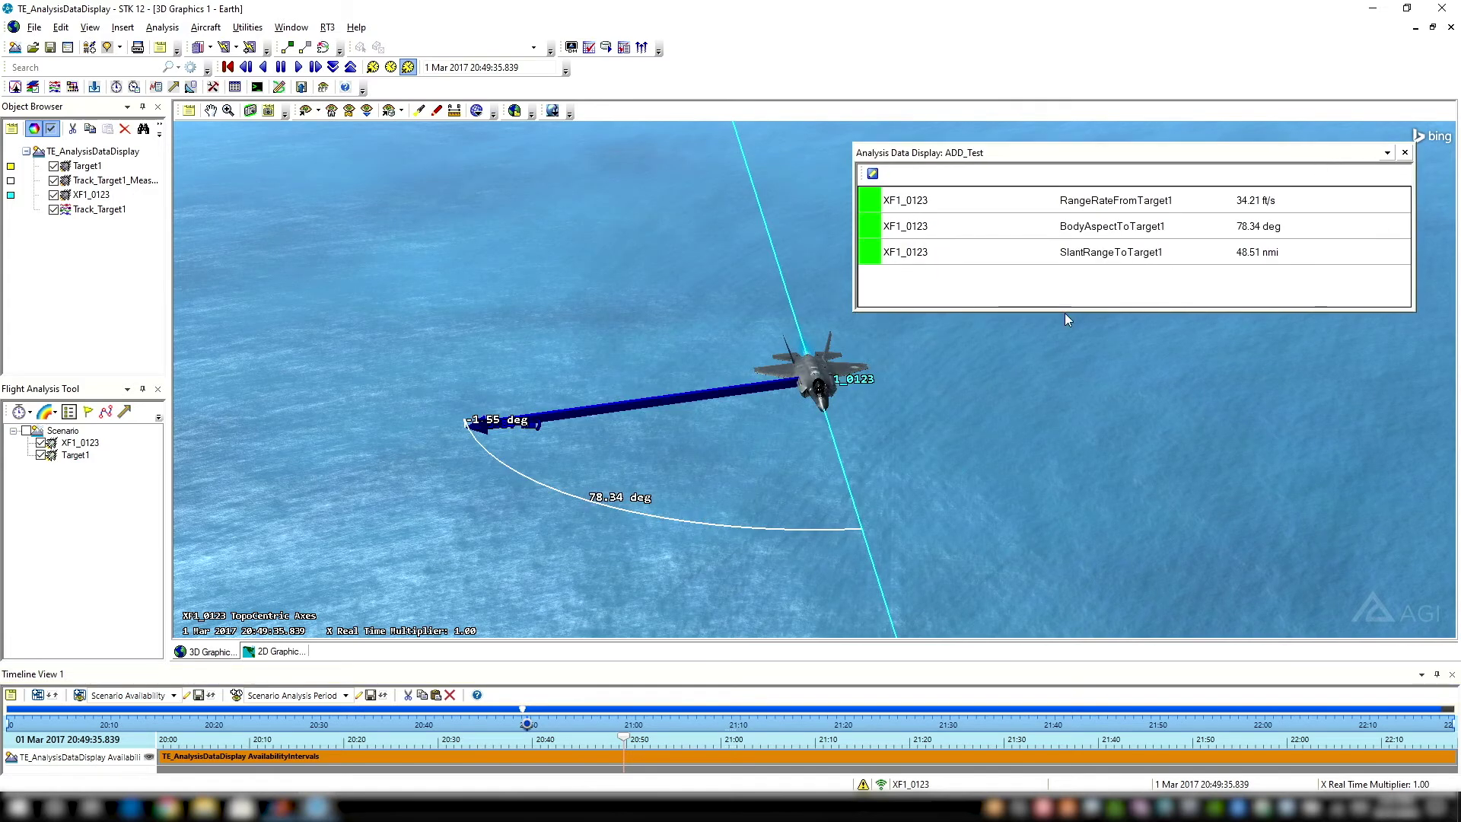
pyautogui.moveTo(1065, 312); pyautogui.dragTo(870, 410)
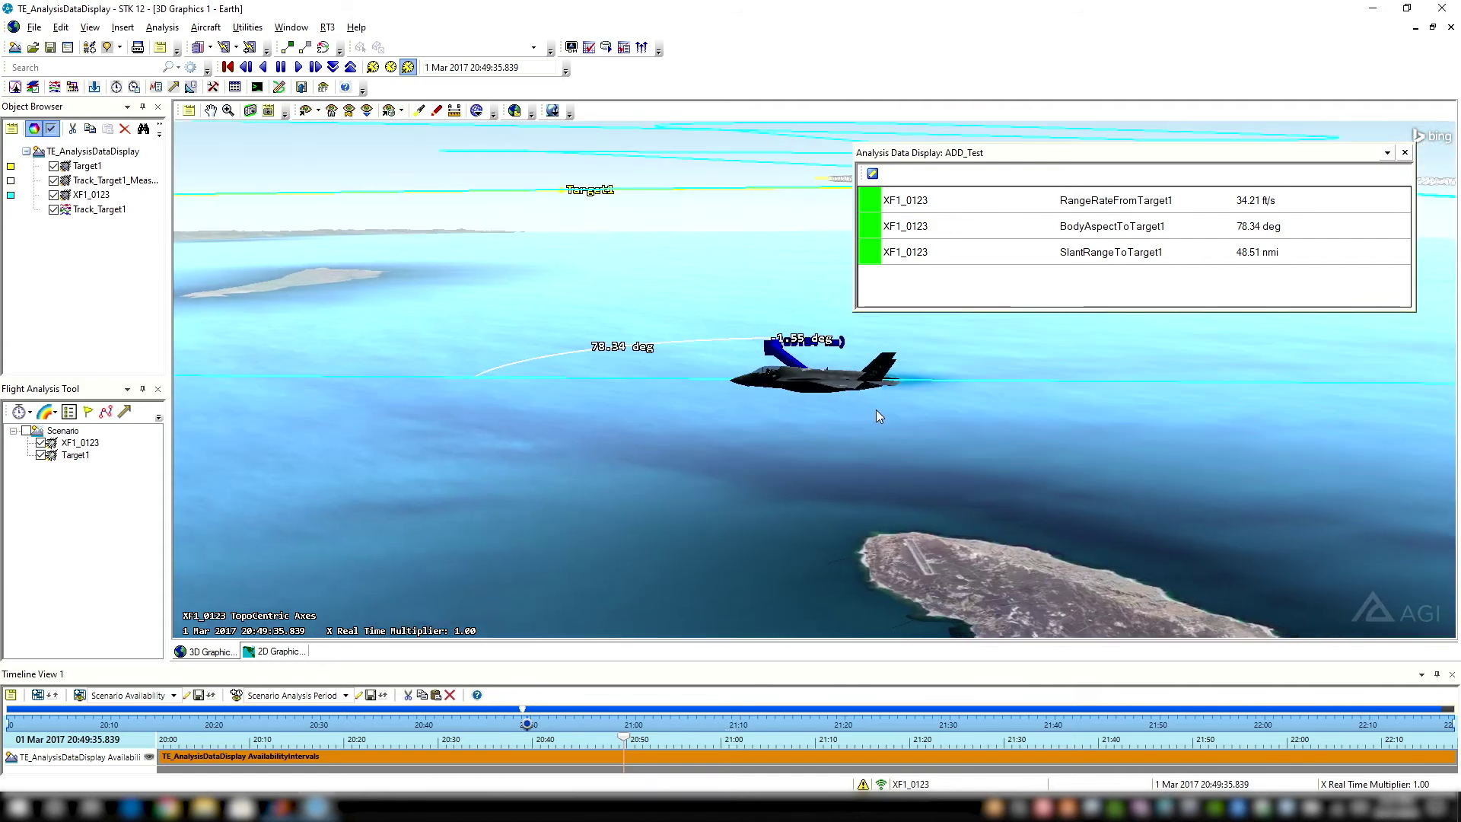
pyautogui.moveTo(1146, 153); pyautogui.dragTo(1158, 146)
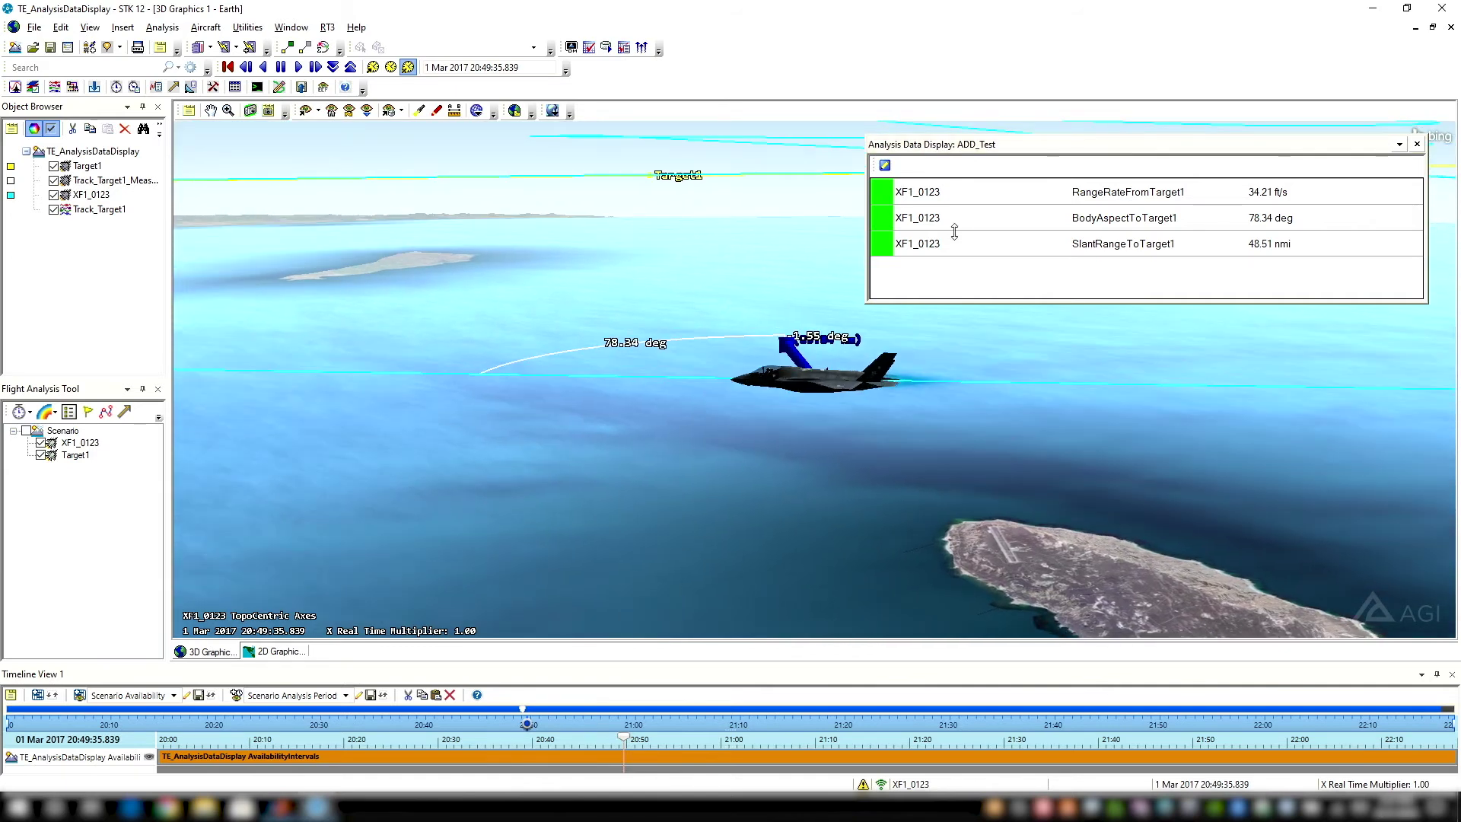
pyautogui.moveTo(1090, 154); pyautogui.dragTo(820, 145)
# Make the ADD_Test display dockable, dock it along the top, and enlarge it to show all three rows
pyautogui.rightClick(841, 144)
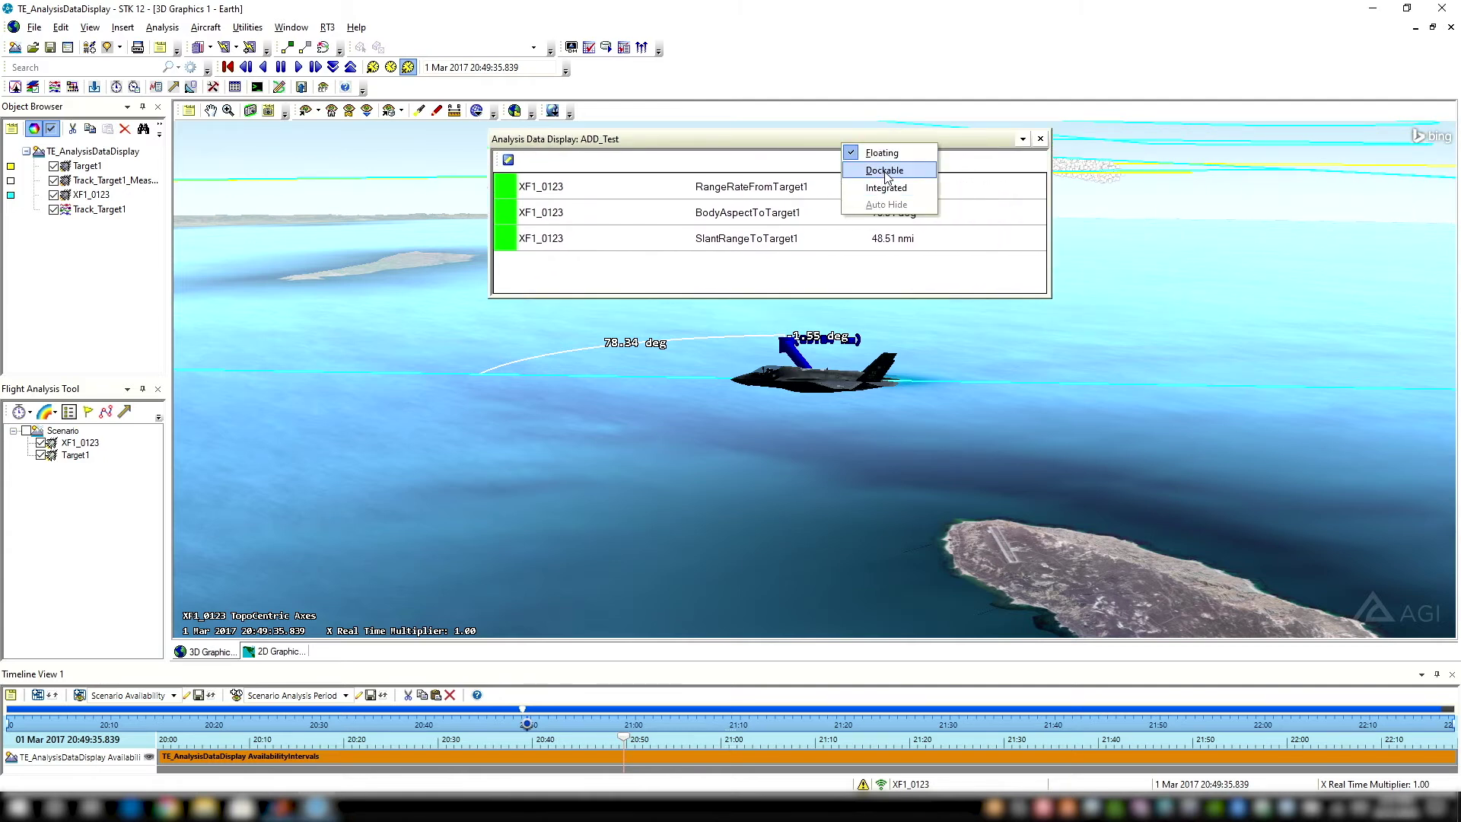
pyautogui.click(885, 170)
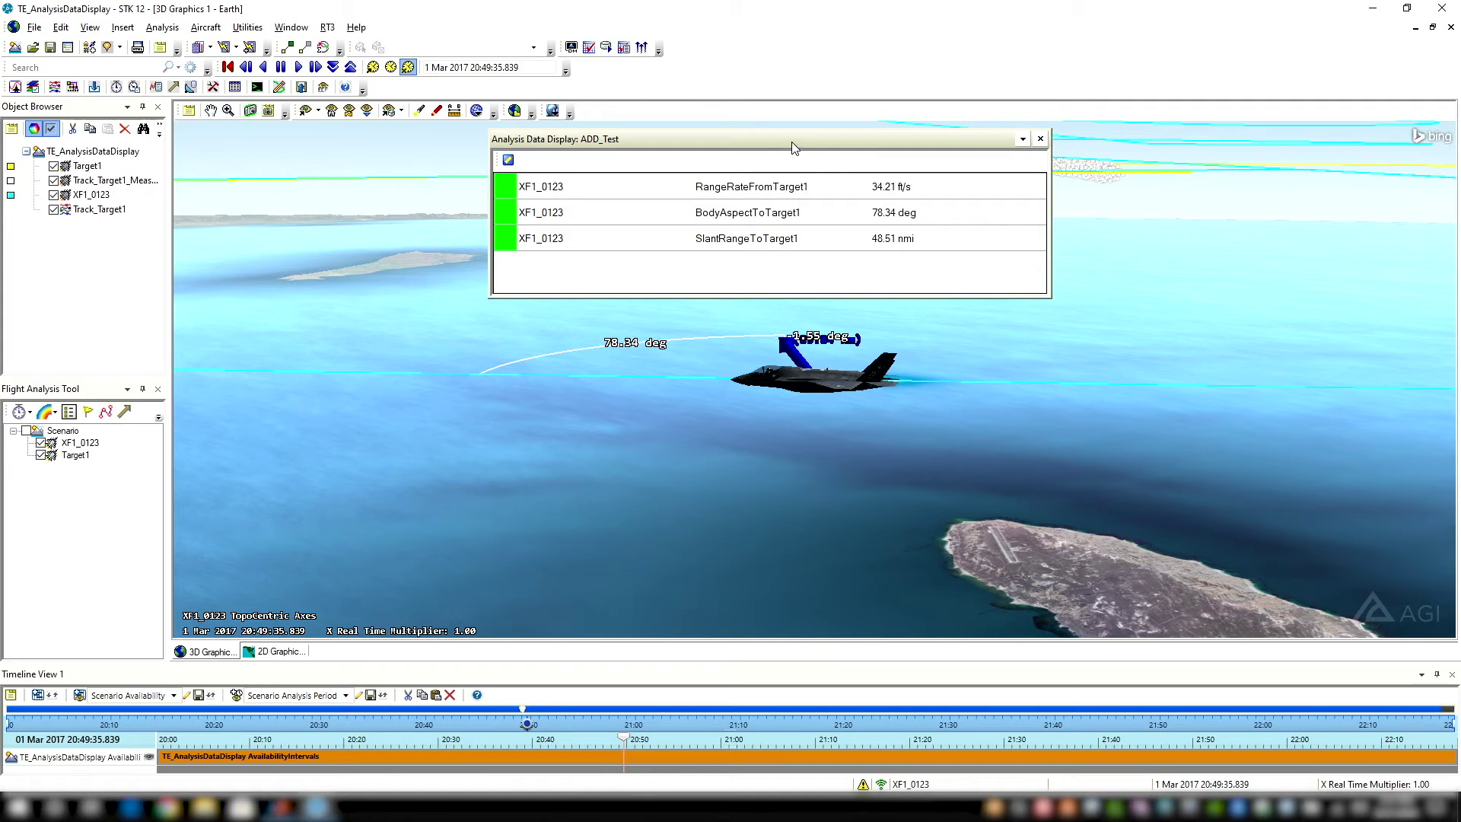
pyautogui.moveTo(792, 147); pyautogui.dragTo(732, 119)
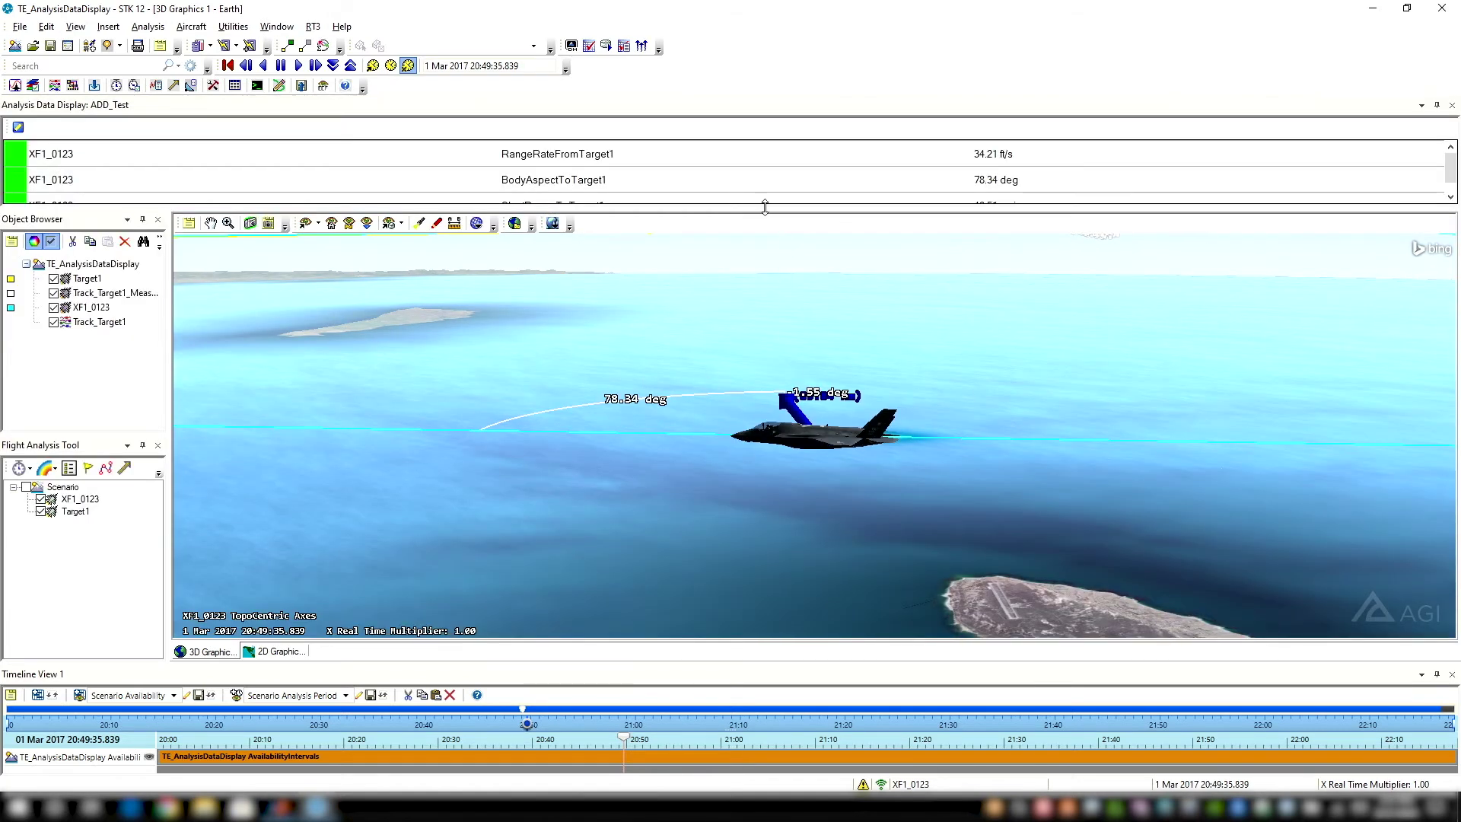
pyautogui.moveTo(764, 207); pyautogui.dragTo(764, 222)
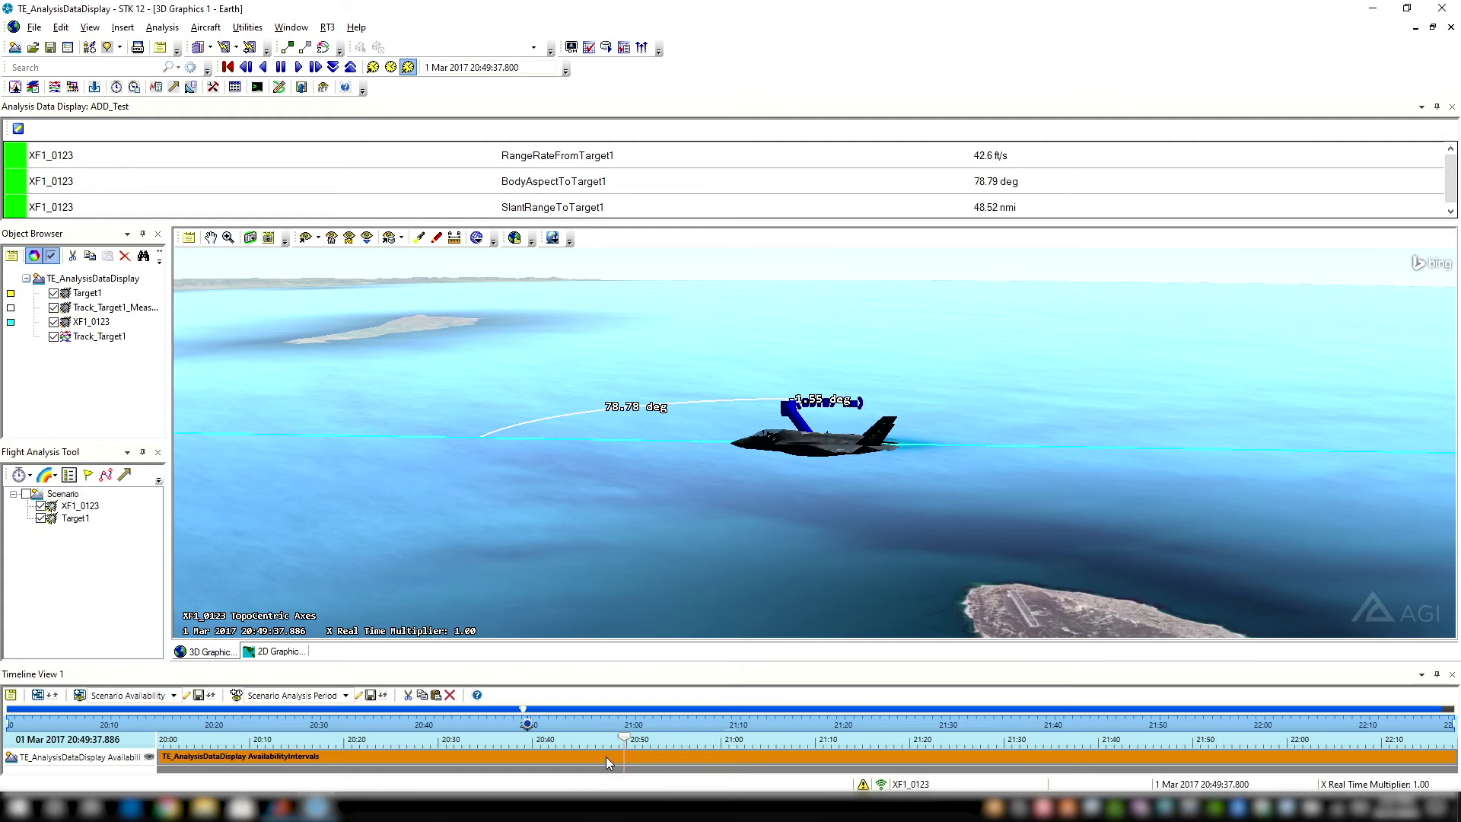
# Raise playback to 4x real time and rotate the 3D view around the aircraft
pyautogui.click(349, 67)
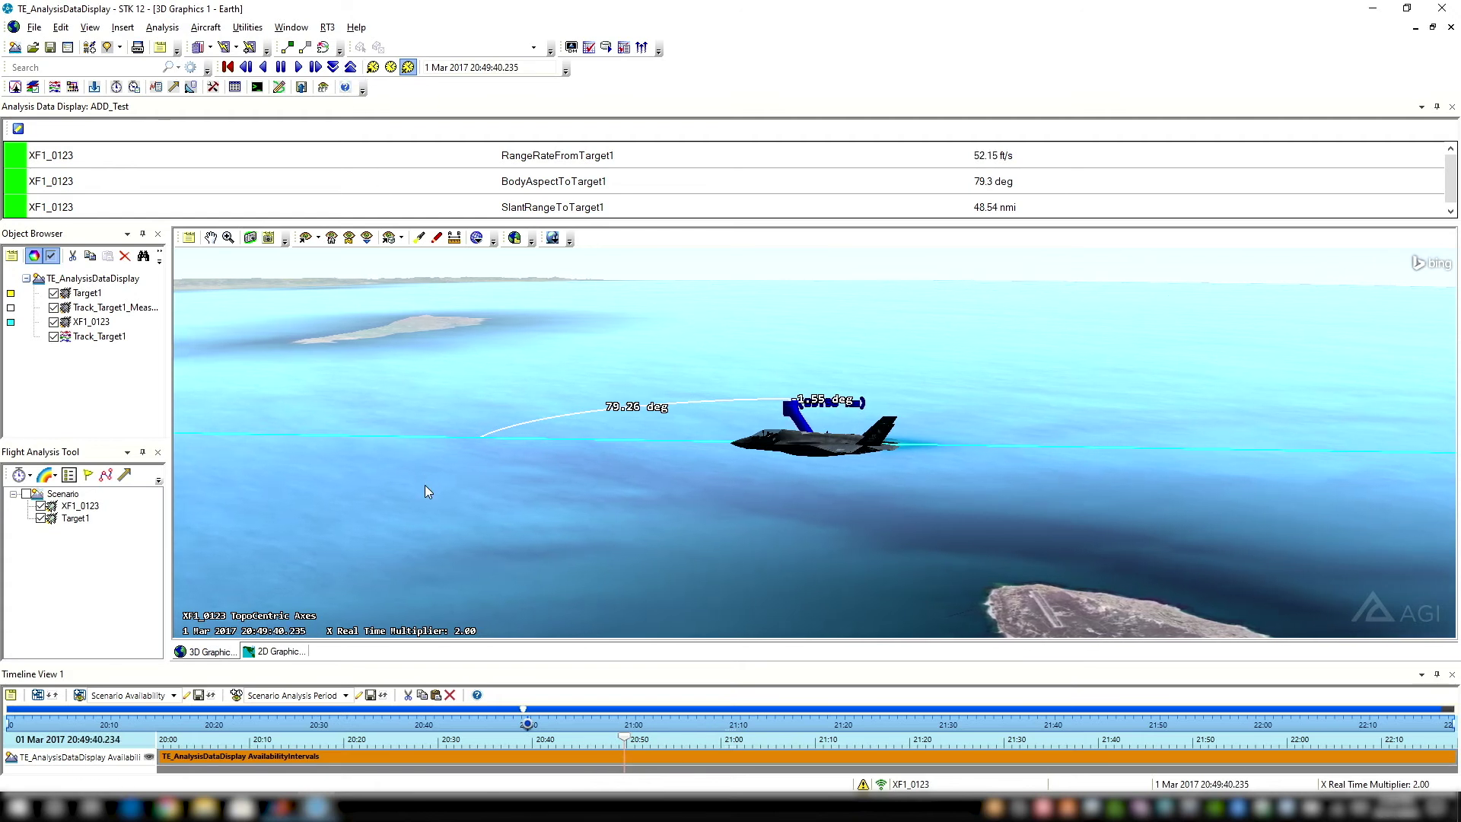
pyautogui.click(351, 68)
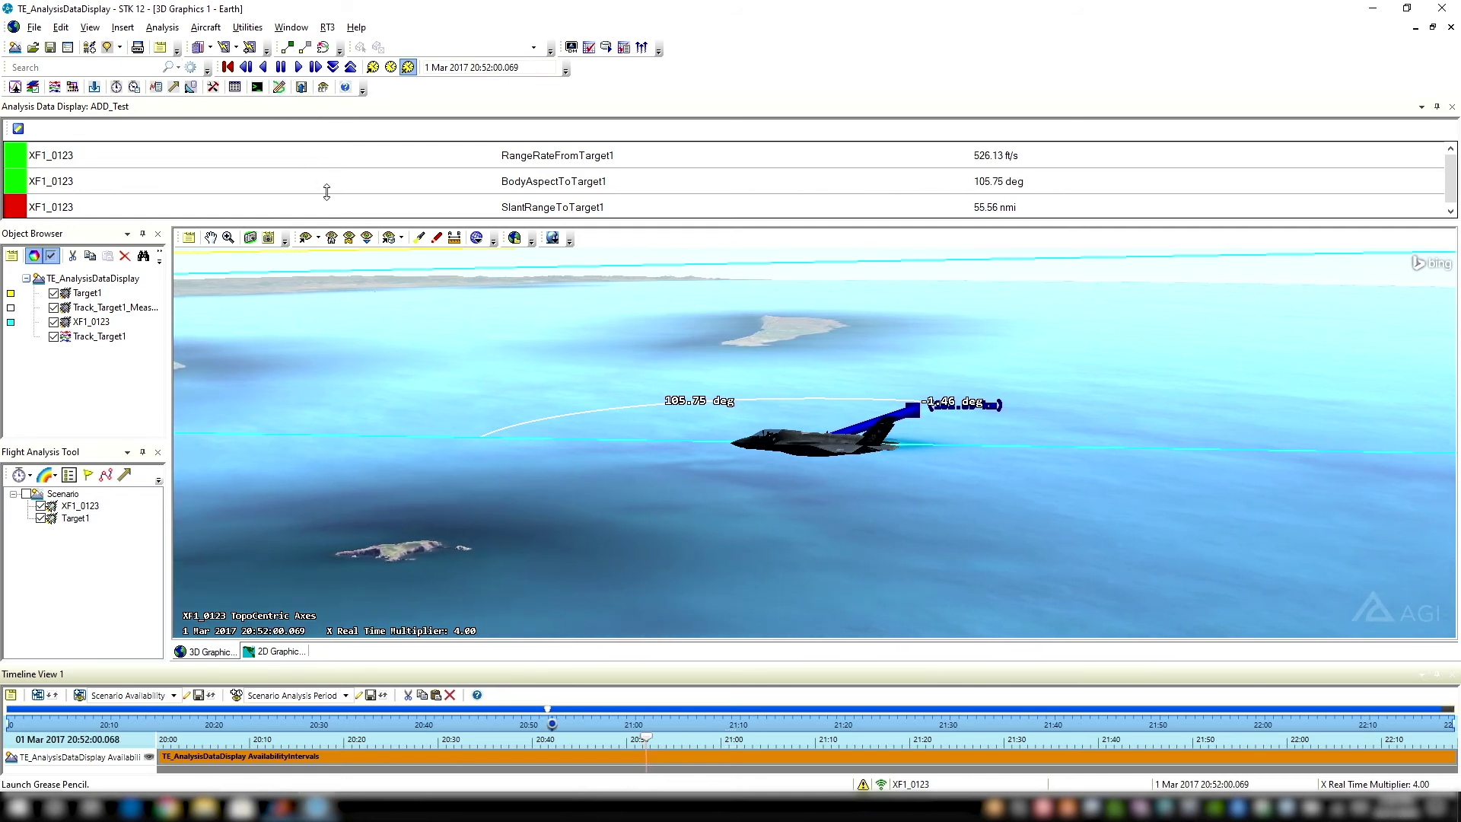
pyautogui.moveTo(743, 352); pyautogui.dragTo(842, 362)
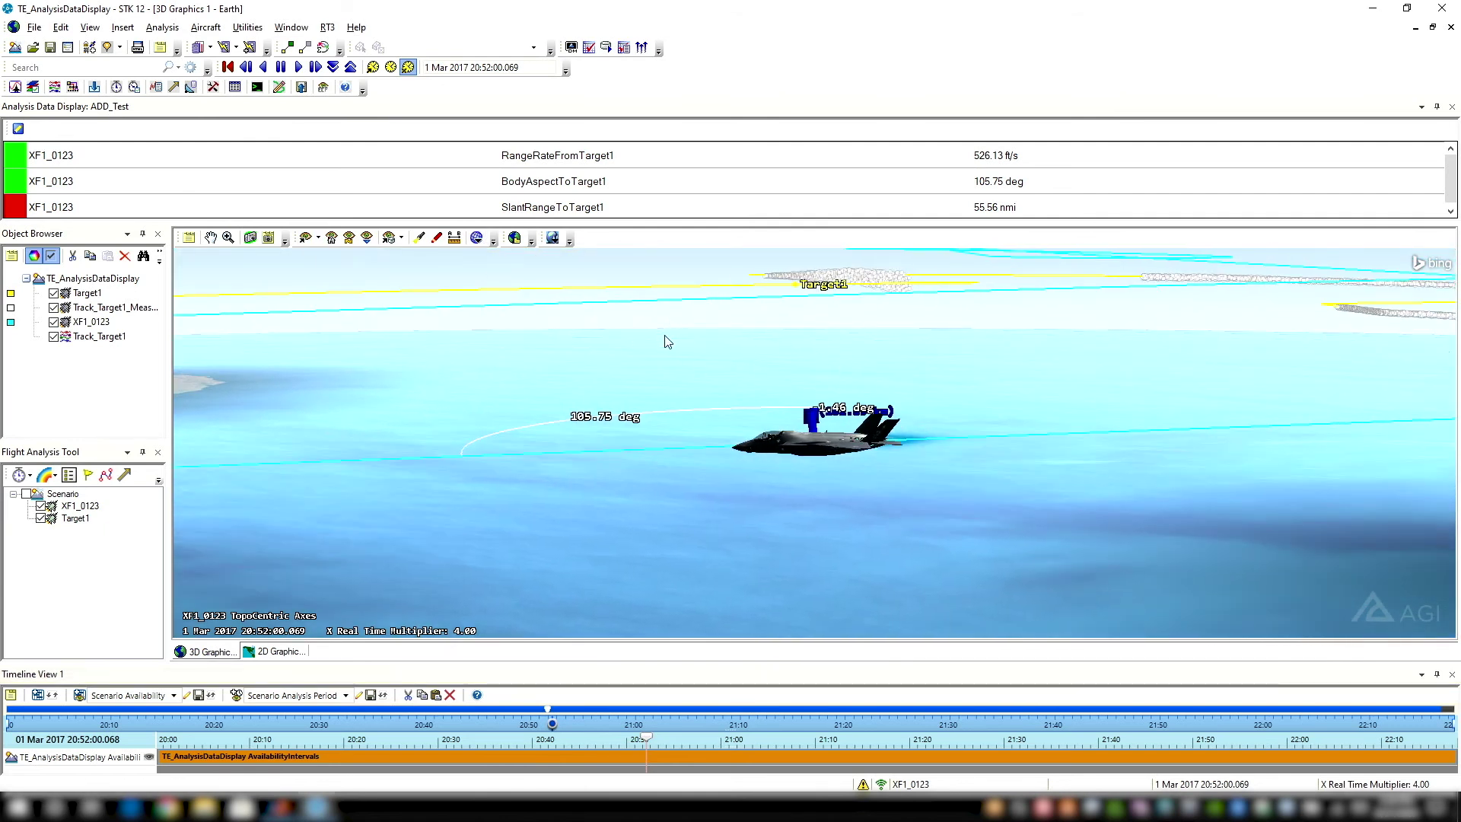
pyautogui.moveTo(743, 358); pyautogui.dragTo(730, 358)
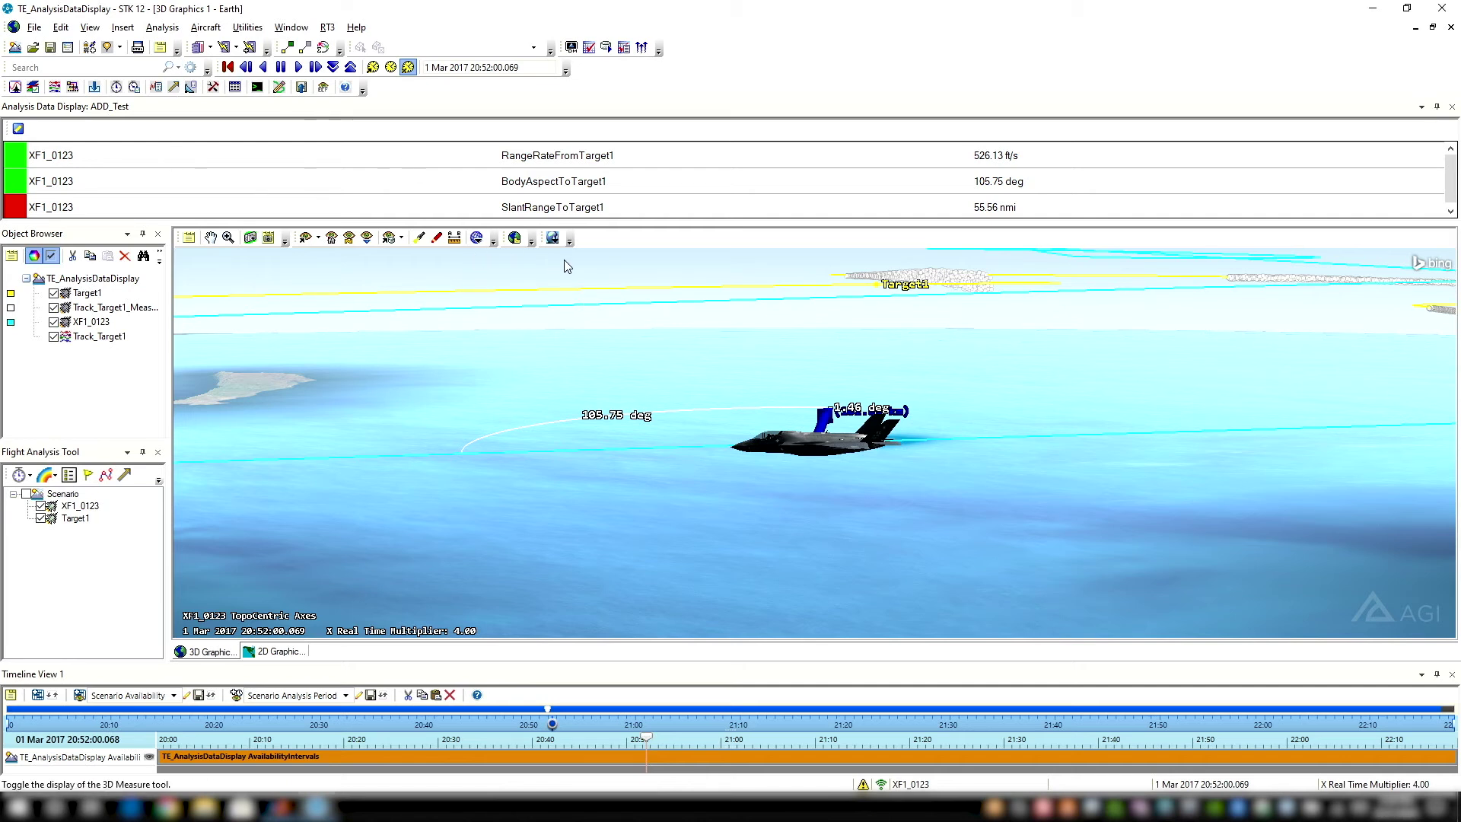
# Close STK, return to the TETK_SatisfactionIntervalsExample script in the MATLAB editor, and run it
pyautogui.click(1442, 8)
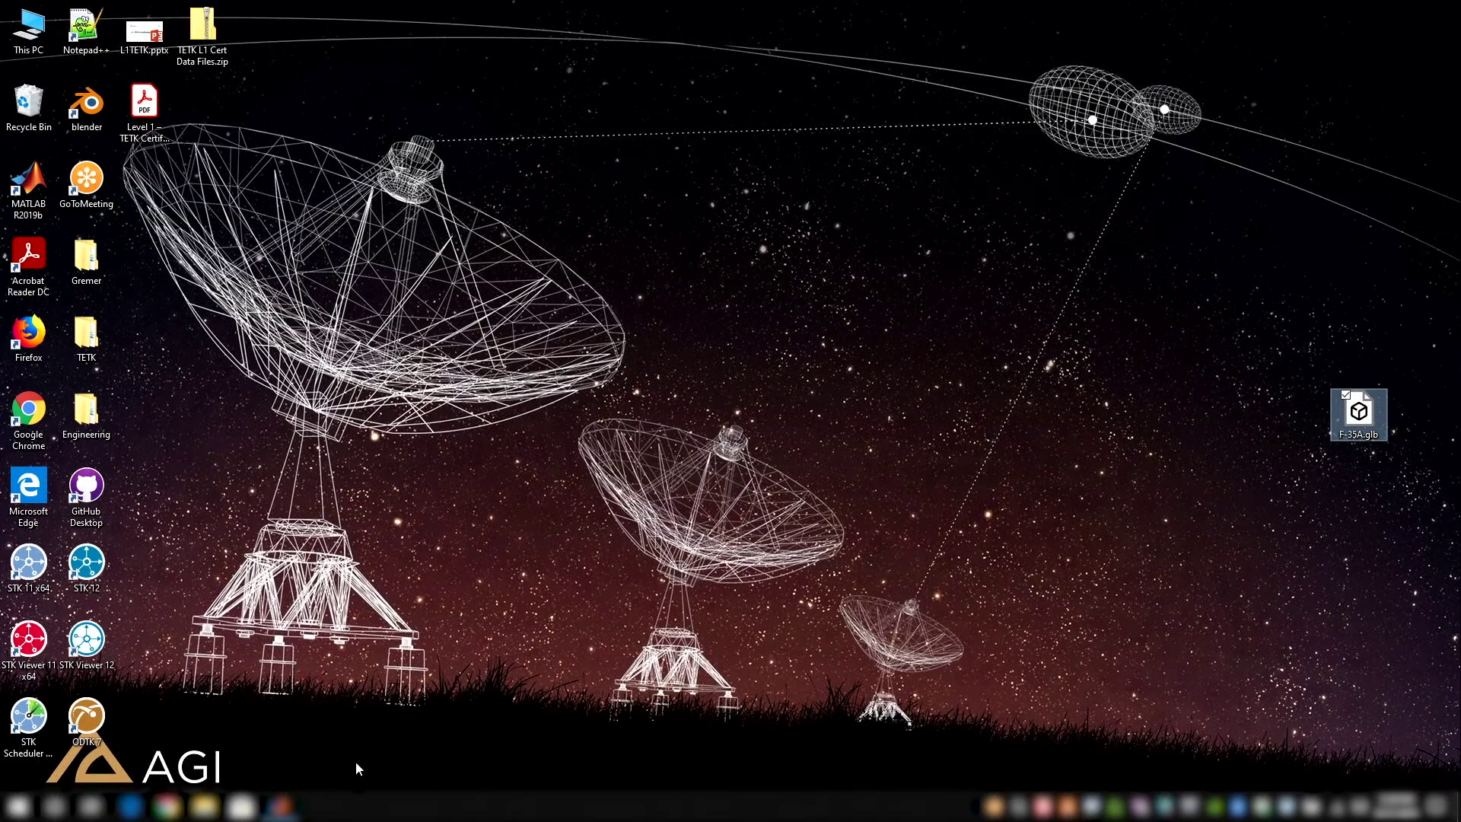
pyautogui.click(281, 805)
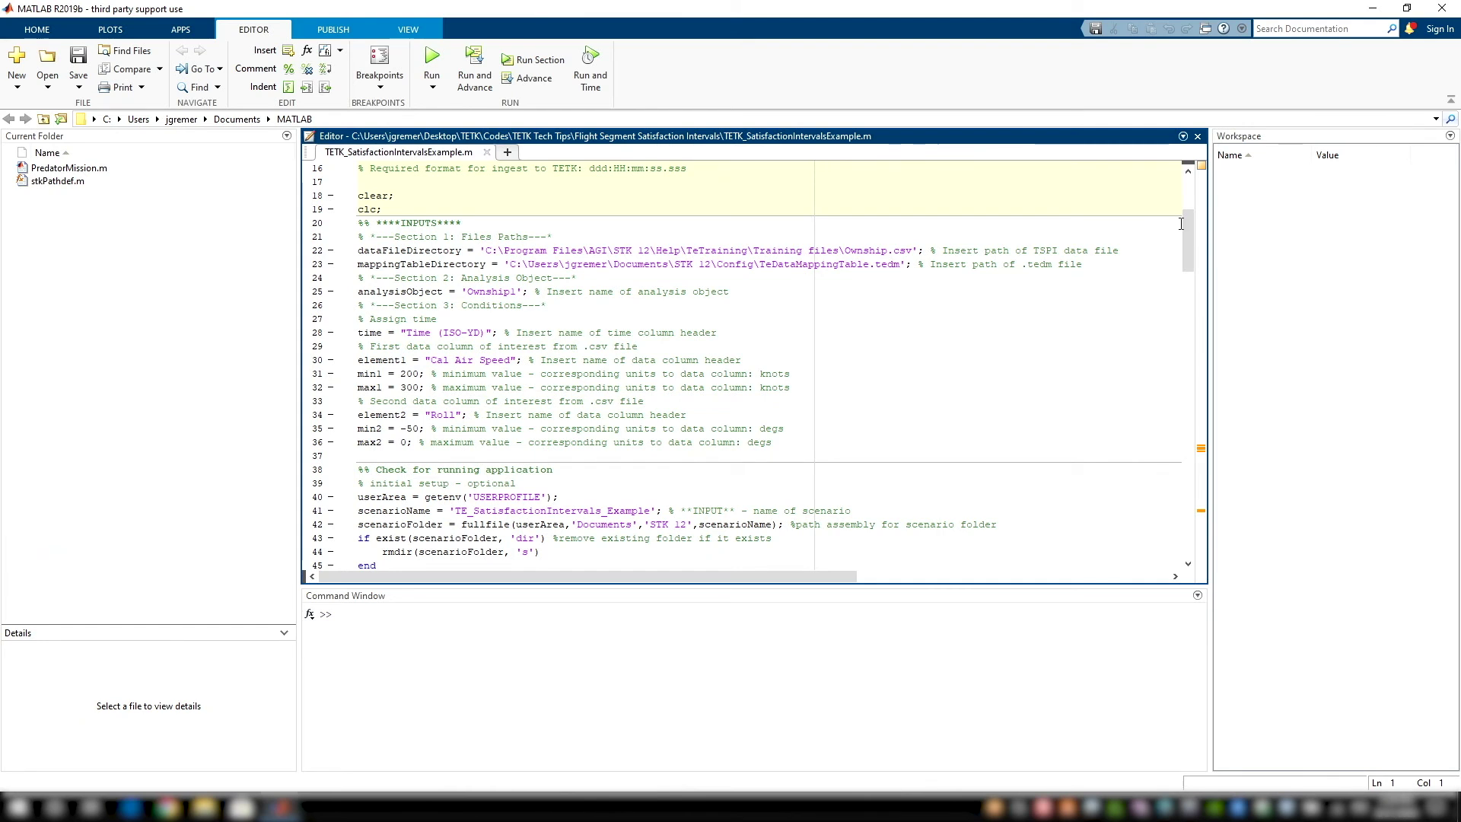
pyautogui.scroll(-3, 1187, 239)
pyautogui.scroll(1, 1188, 241)
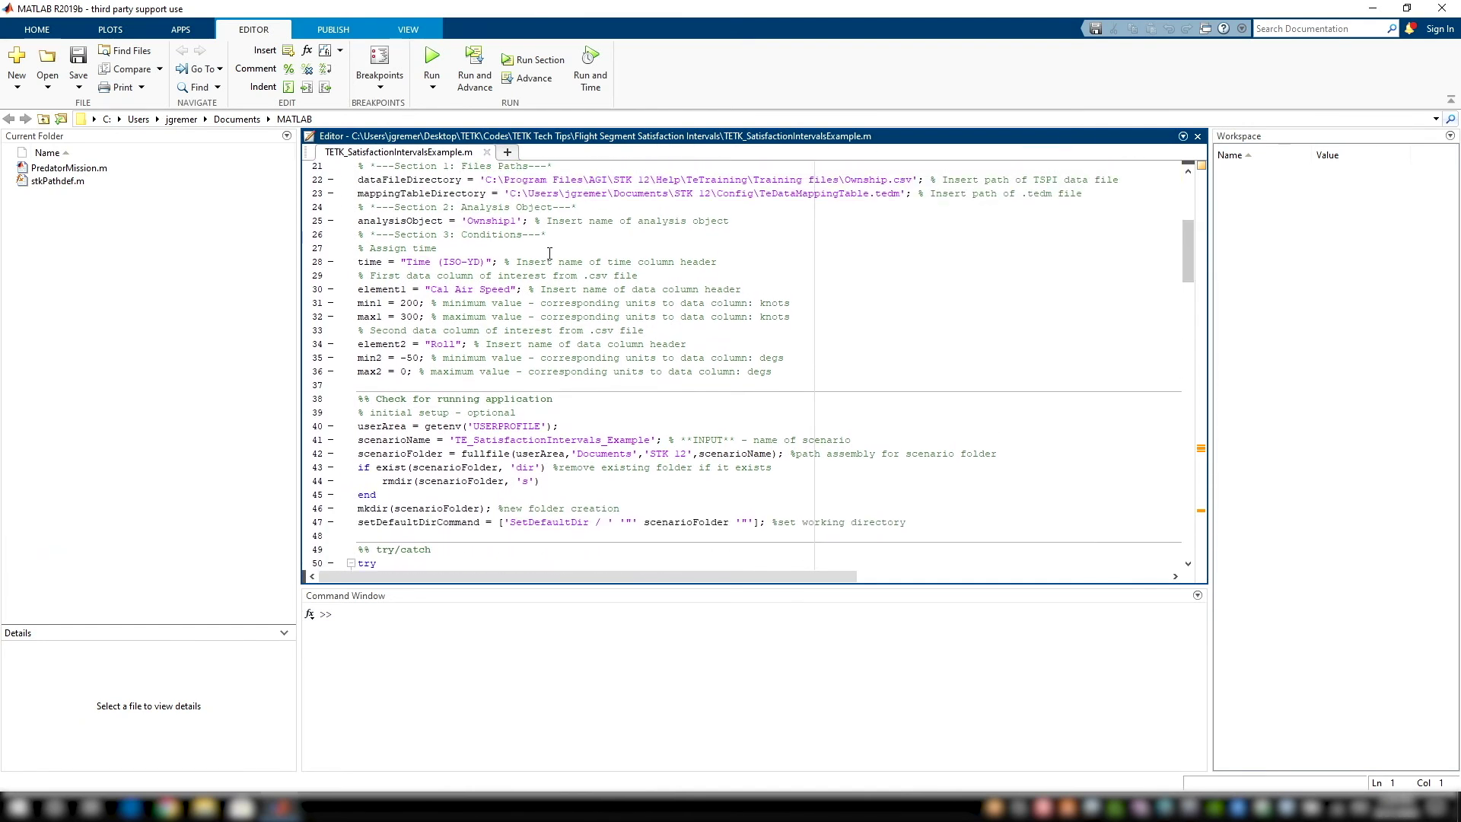
pyautogui.scroll(1, 559, 288)
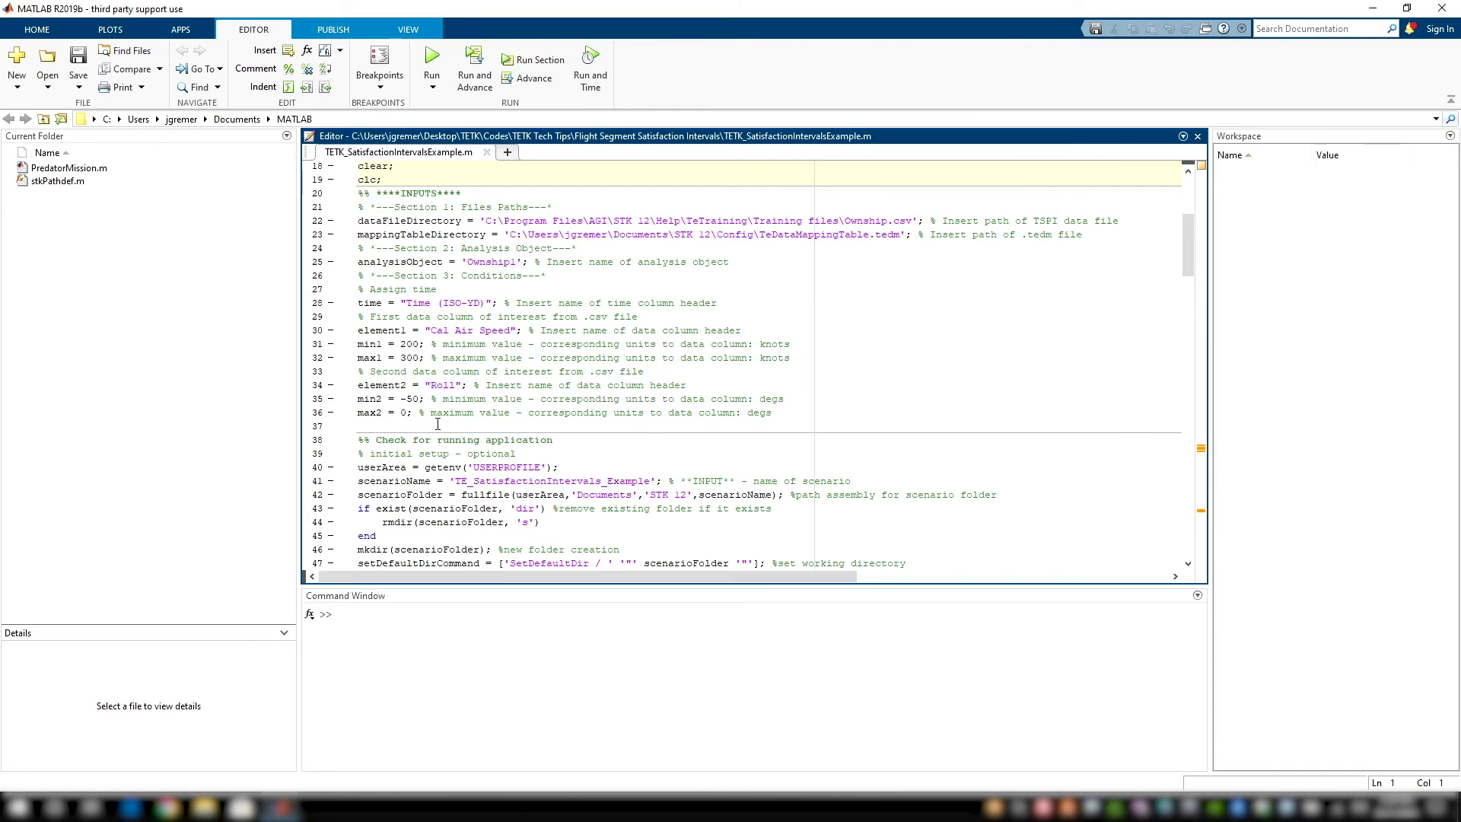
pyautogui.click(432, 65)
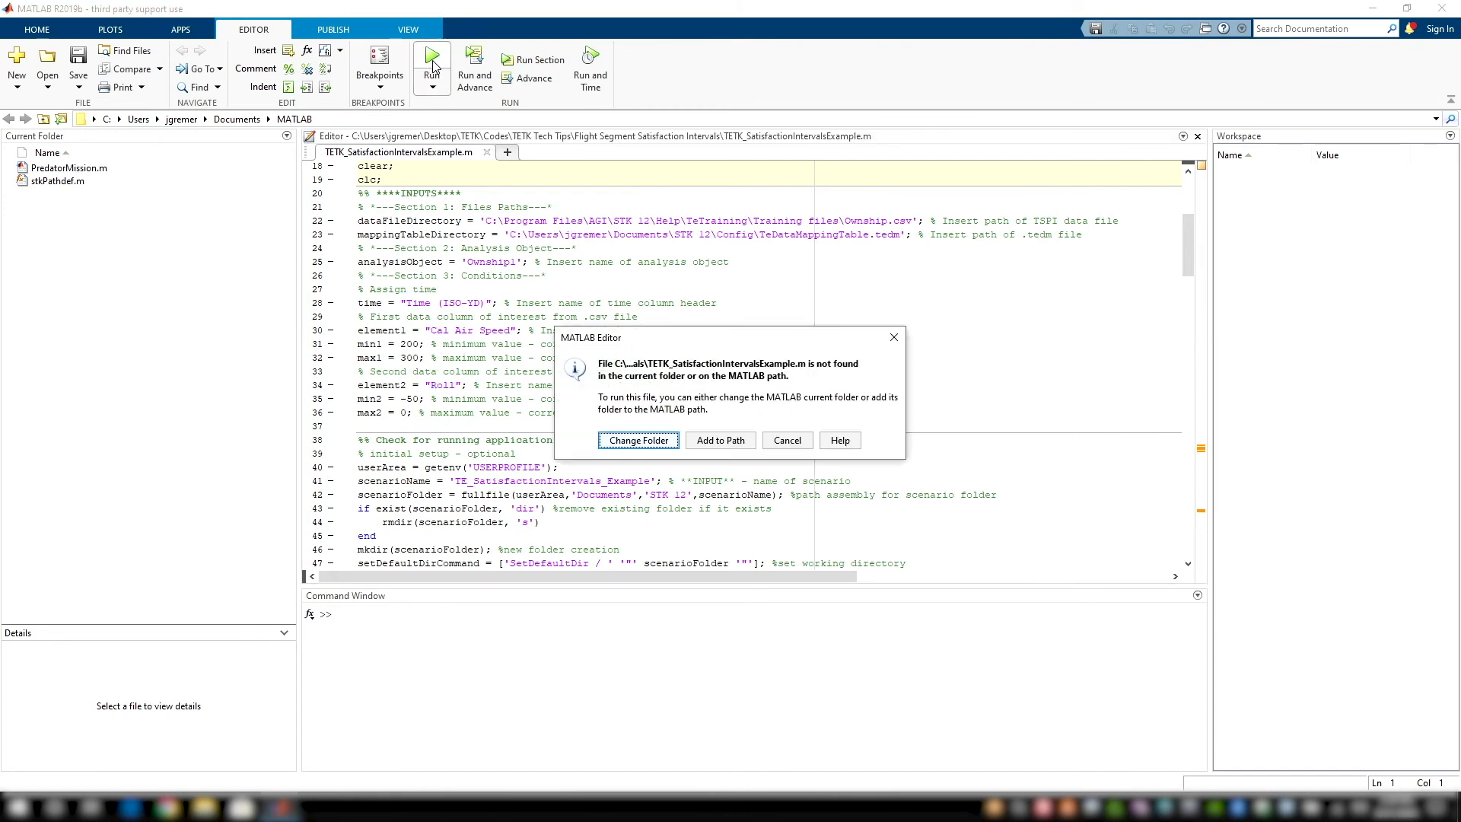
# Add the script's folder to the MATLAB path so it runs and builds TE_SatisfactionIntervals_Example in STK
pyautogui.click(720, 441)
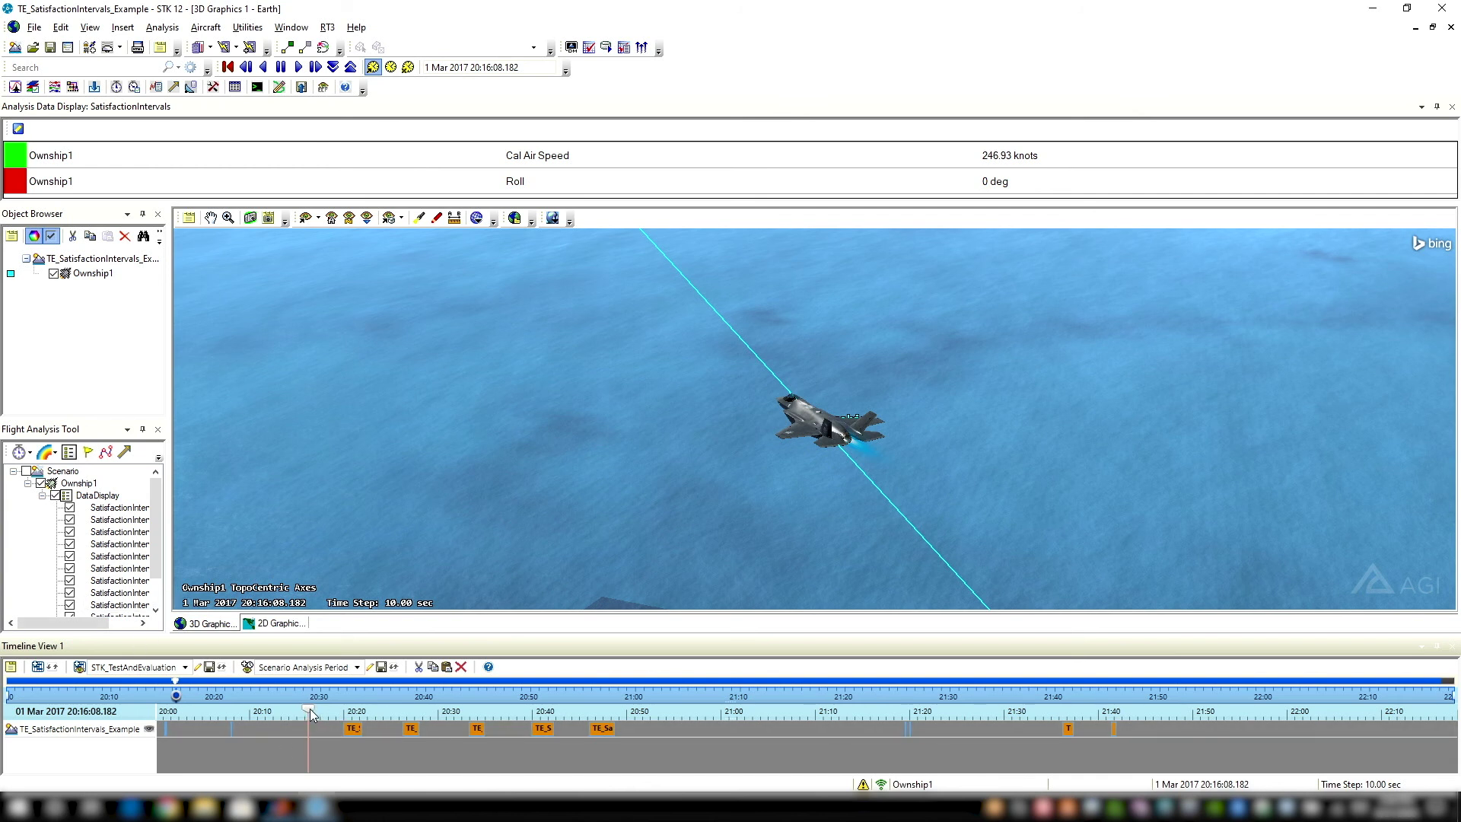
# Advance the scenario time on the timeline to about 20:20:19, where Roll reads -30 deg
pyautogui.moveTo(309, 710); pyautogui.dragTo(349, 712)
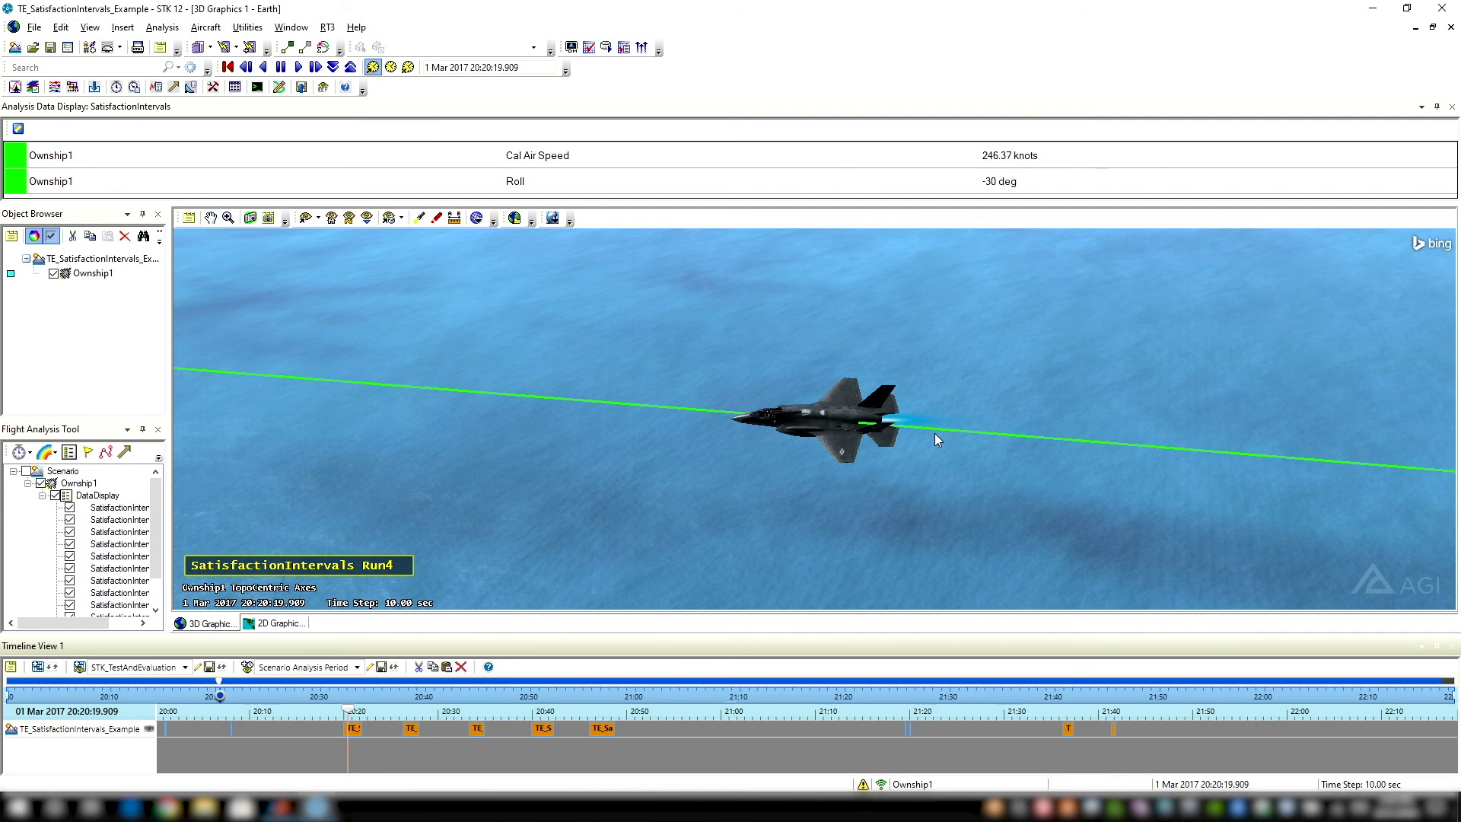
# Play the scenario in real-time mode and orbit the 3D view toward the coastline
pyautogui.click(298, 67)
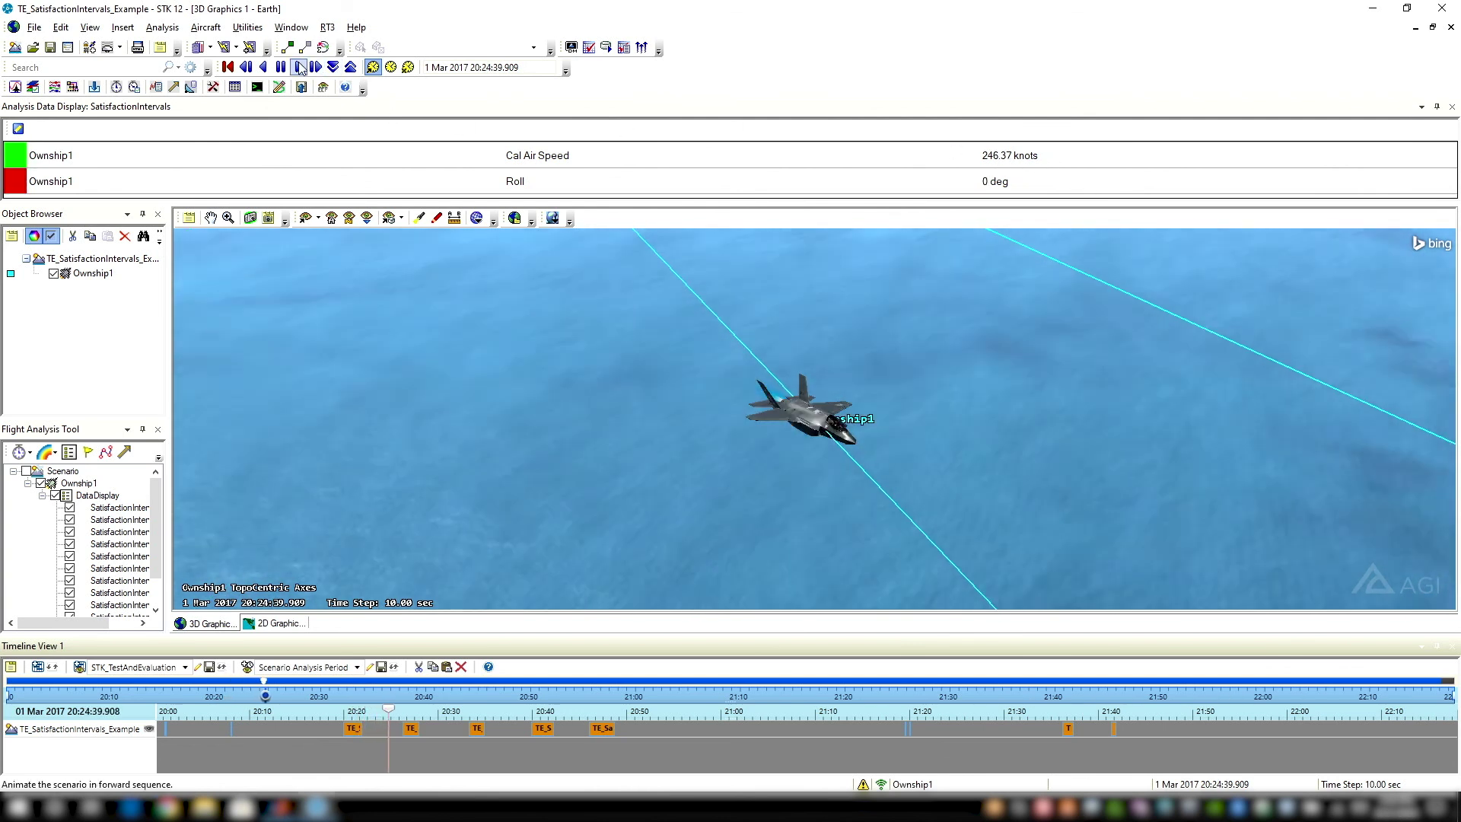
pyautogui.click(282, 67)
pyautogui.click(408, 67)
pyautogui.click(298, 67)
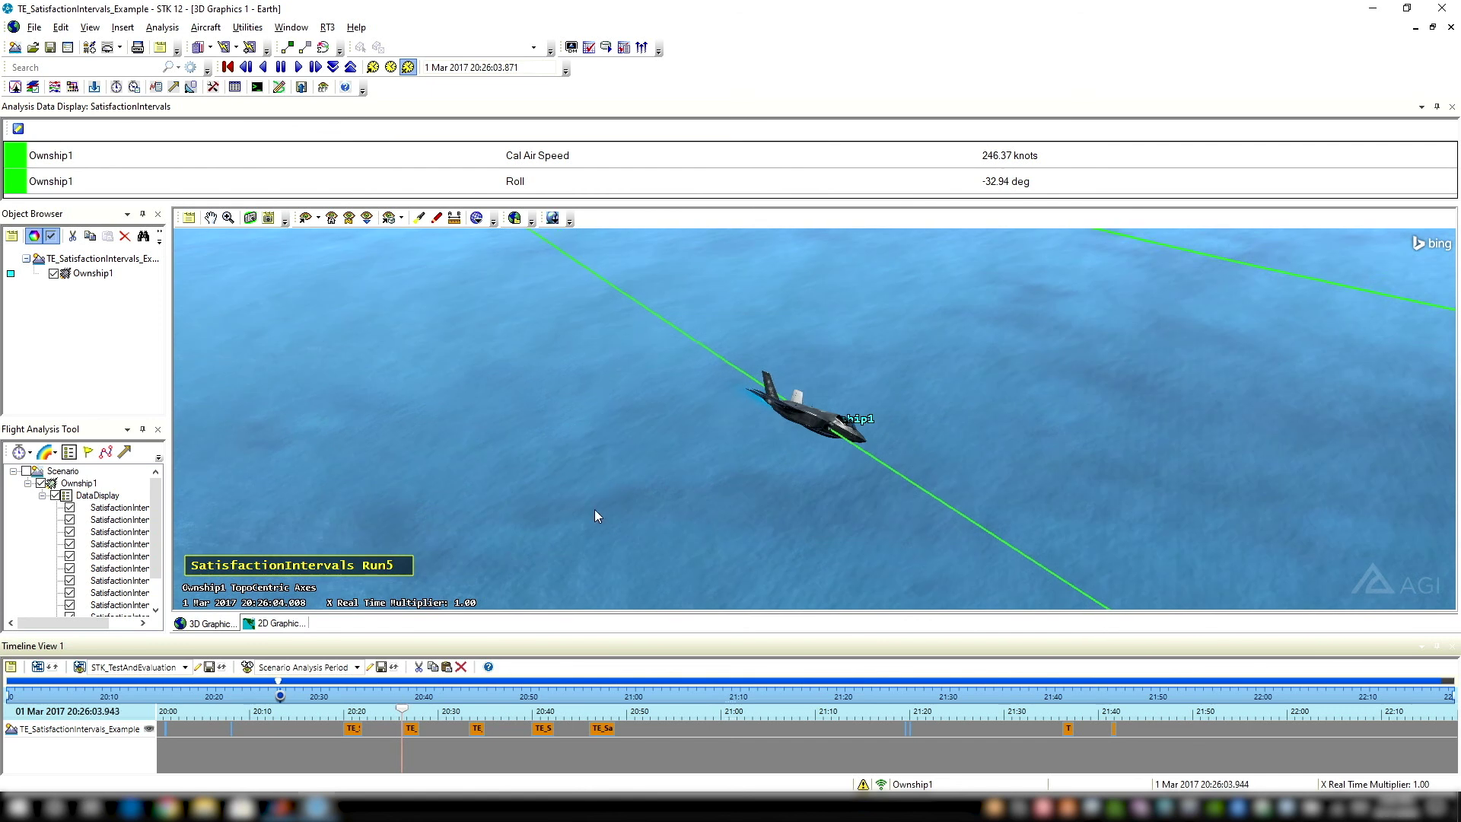
pyautogui.moveTo(655, 479); pyautogui.dragTo(983, 464)
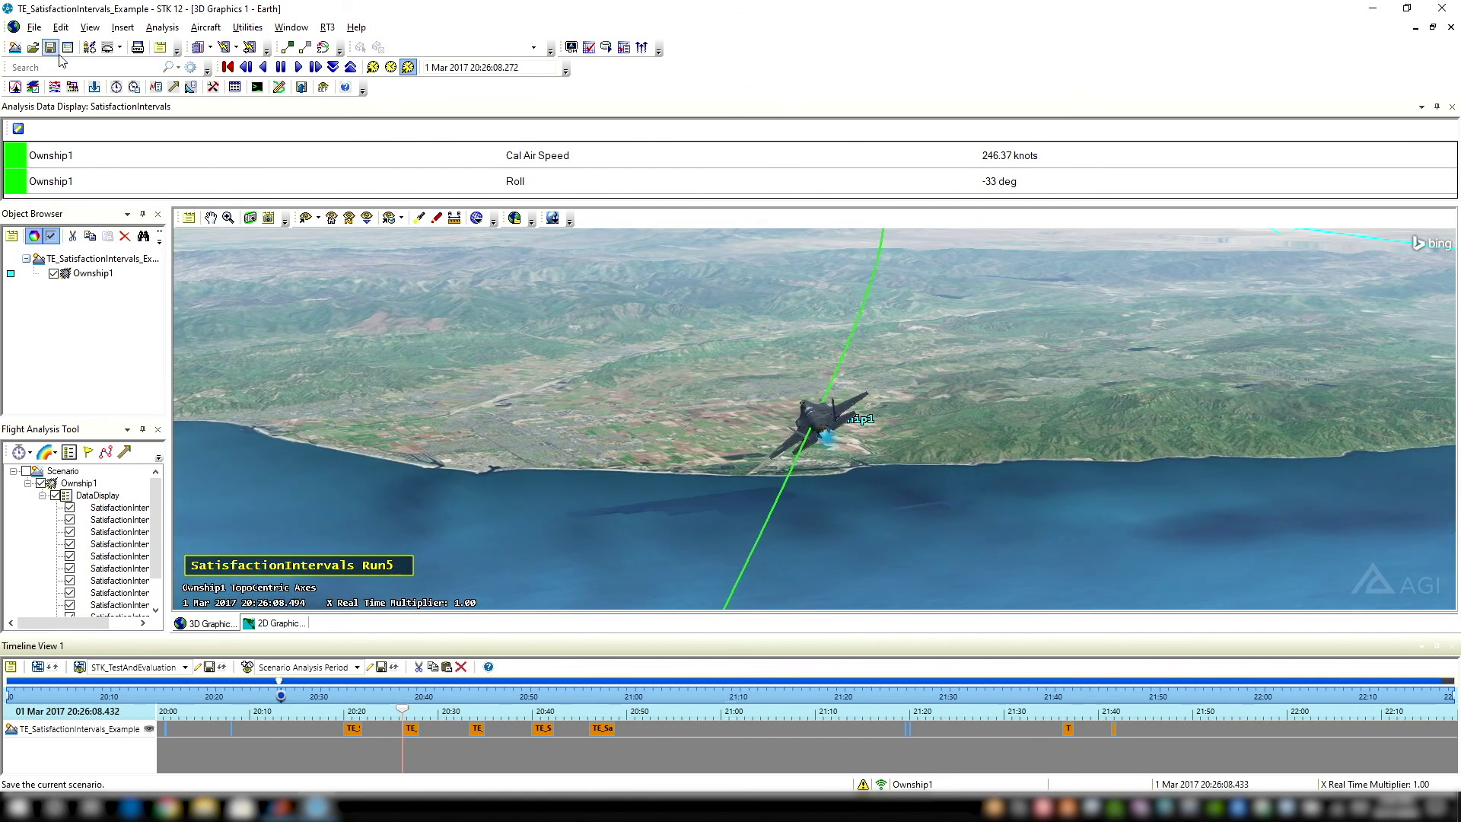